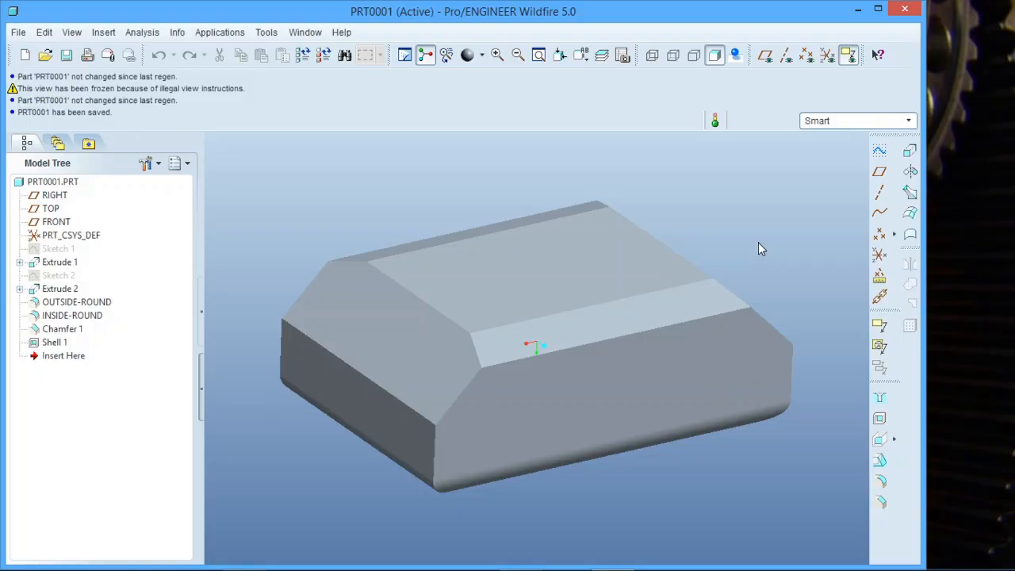
Step: Start a datum plane offset from the body's vertical end face below the chamfer, with datum planes displayed
left_click(879, 171)
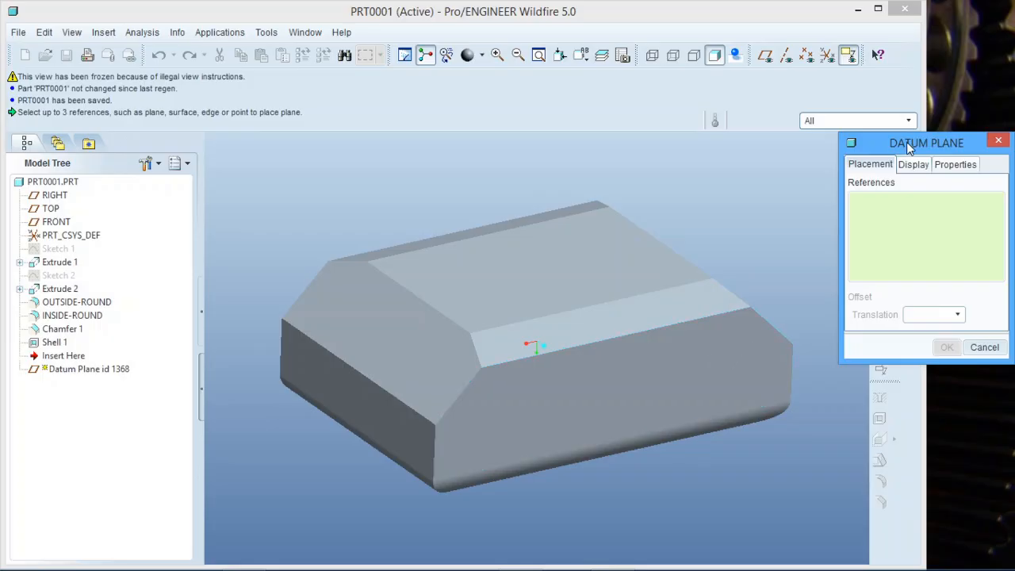
scroll(621, 373, "up", 1)
scroll(487, 430, "down", 2)
mouse_move(487, 430)
middle_mouse_down()
mouse_move(478, 390)
mouse_move(493, 407)
mouse_move(499, 401)
middle_mouse_up()
left_click(765, 55)
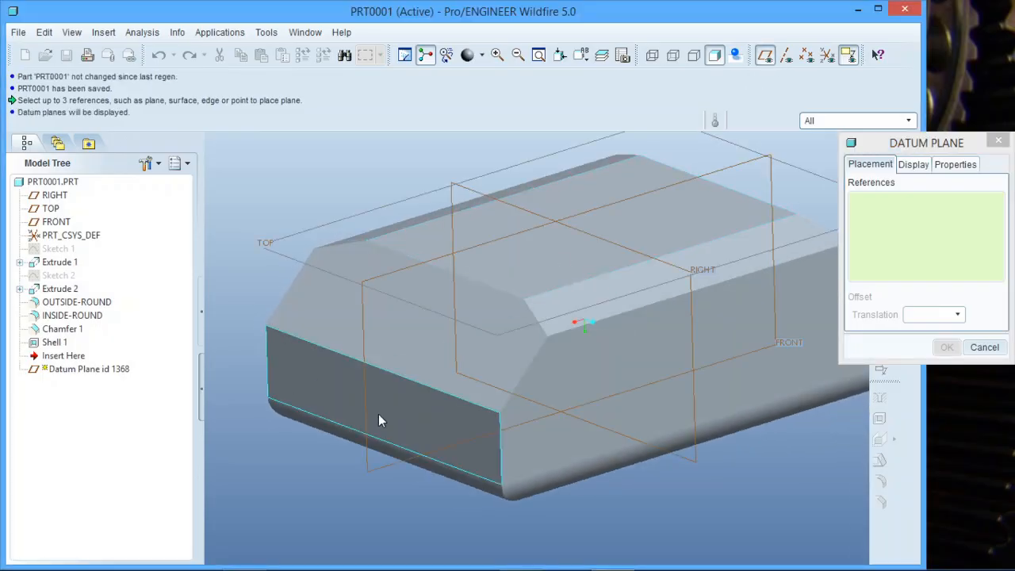
scroll(378, 414, "up", 3)
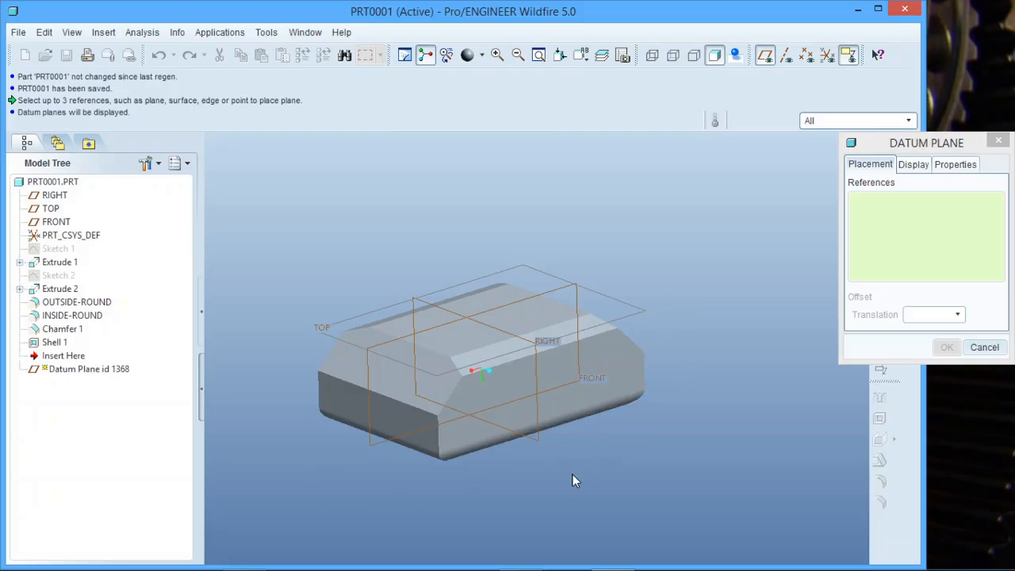
scroll(676, 484, "down", 2)
scroll(536, 445, "up", 5)
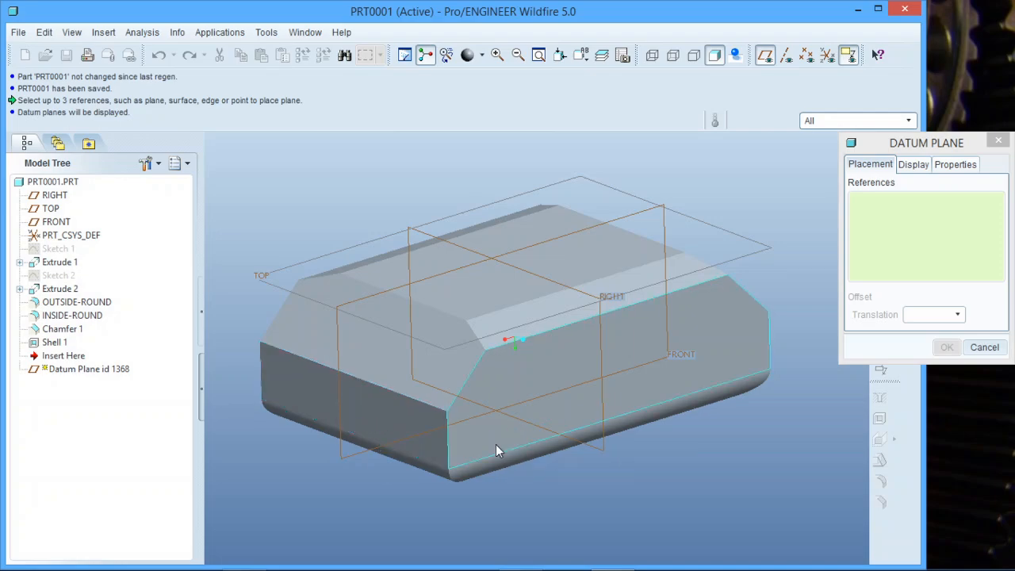
left_click(369, 412)
scroll(603, 441, "down", 2)
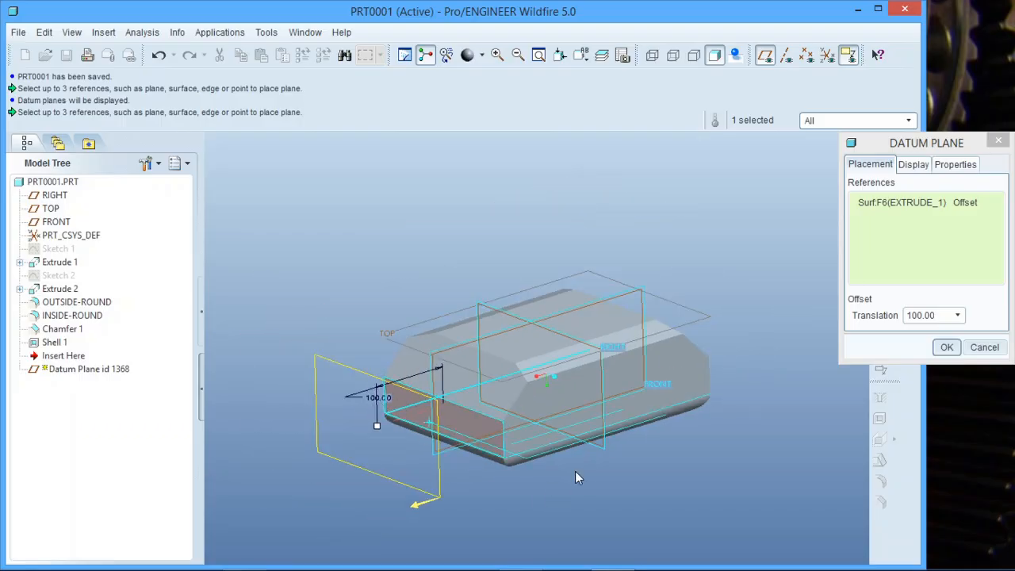
Step: Set the datum plane's offset from the end face to 50
left_click(941, 316)
double_click(942, 315)
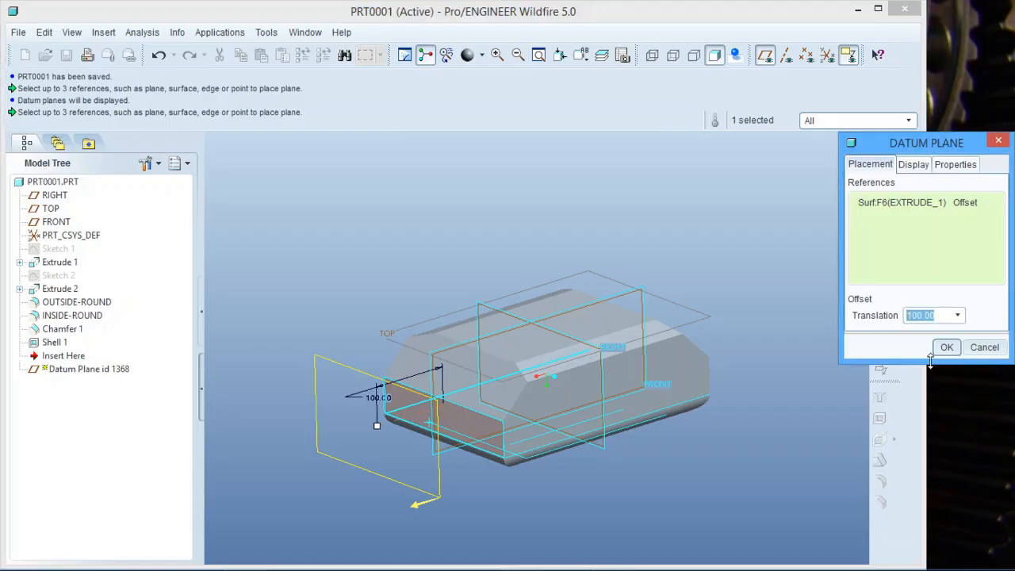
type("50")
key("Return")
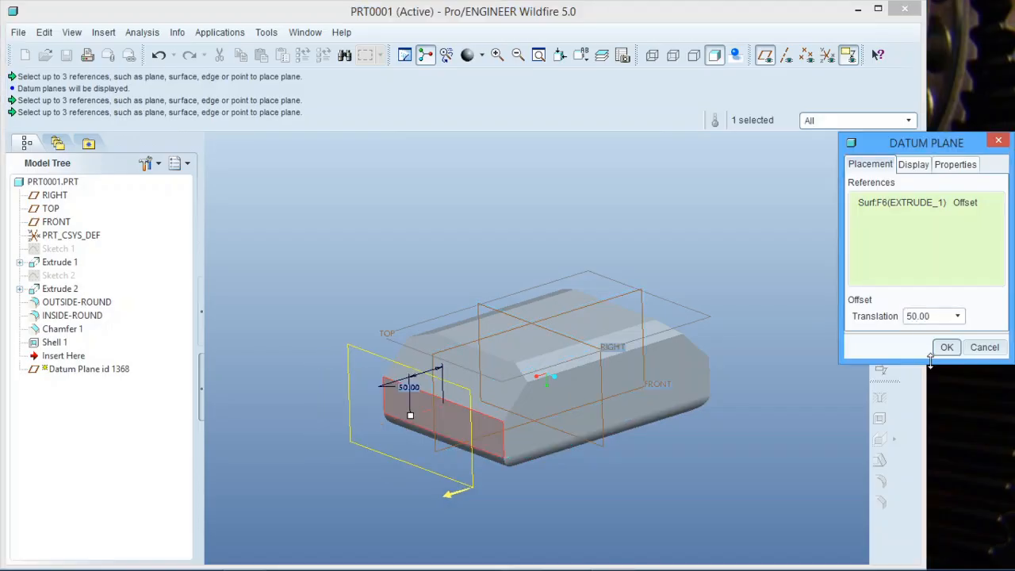
Step: Set the offset from the end face to 100 and create the datum plane
type("100")
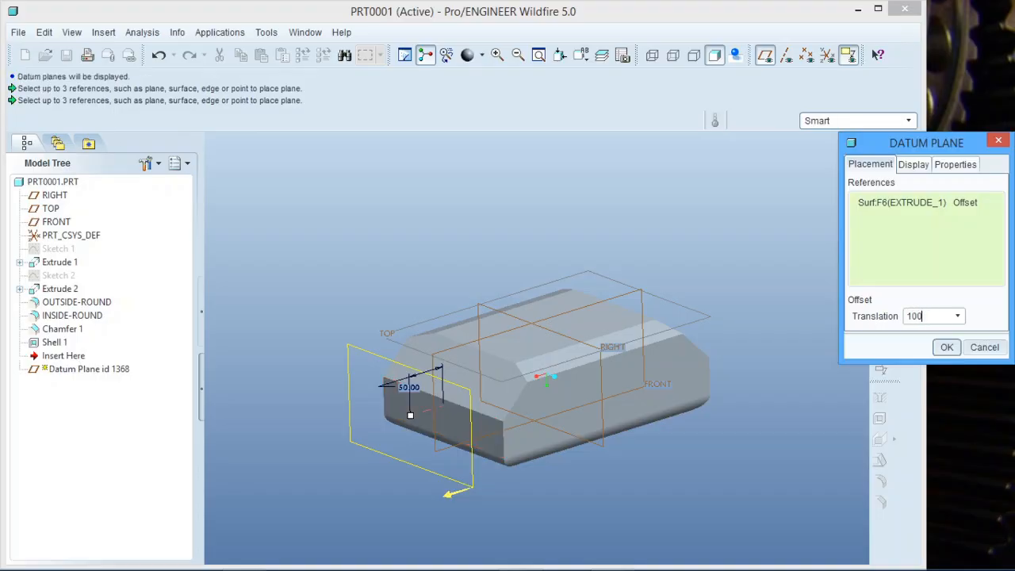
key("Return")
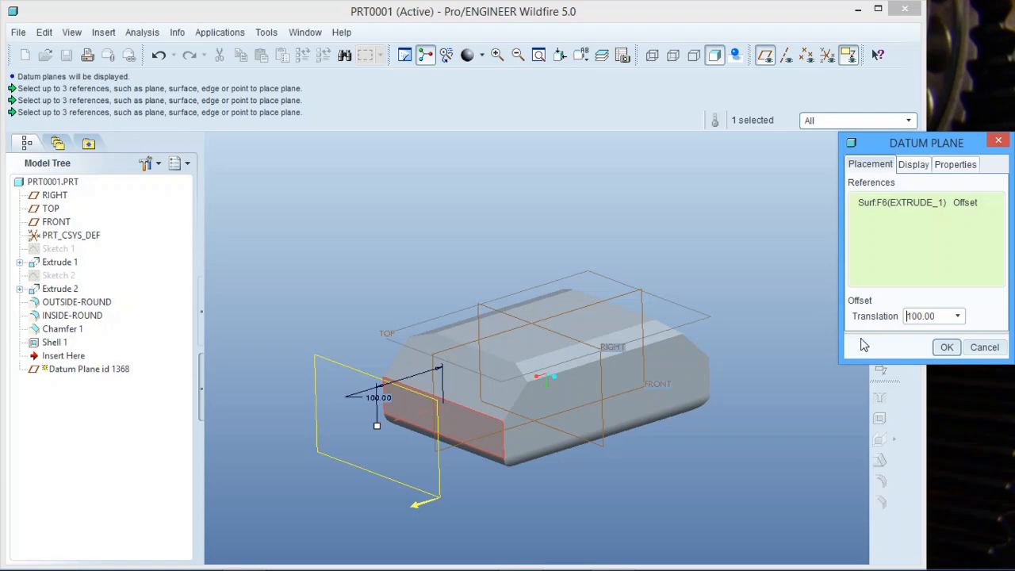
left_click(947, 347)
left_click(801, 368)
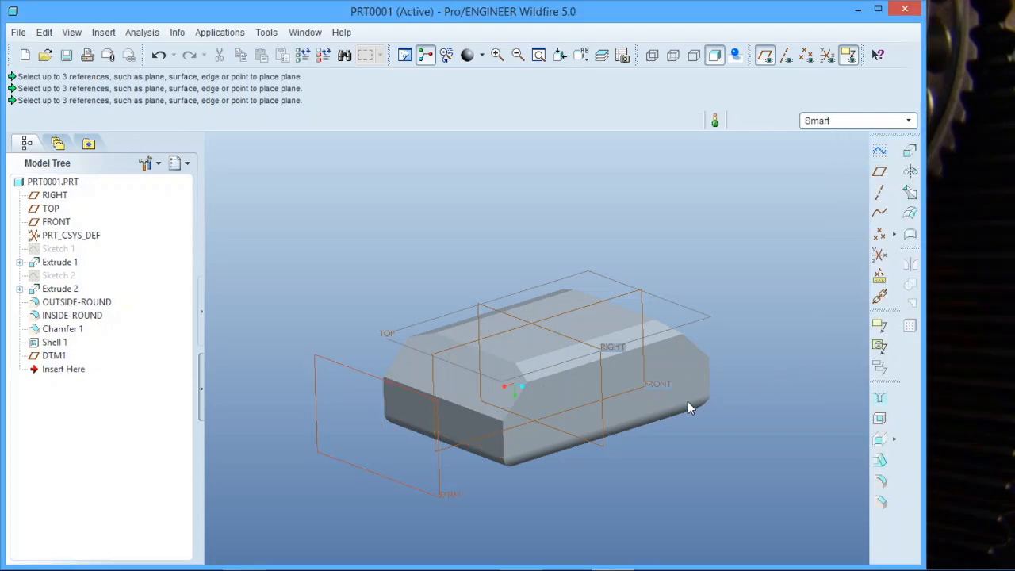
Step: Start another datum plane offset from the sloped chamfer face at the same end of the body
middle_click_drag(688, 401, 584, 460)
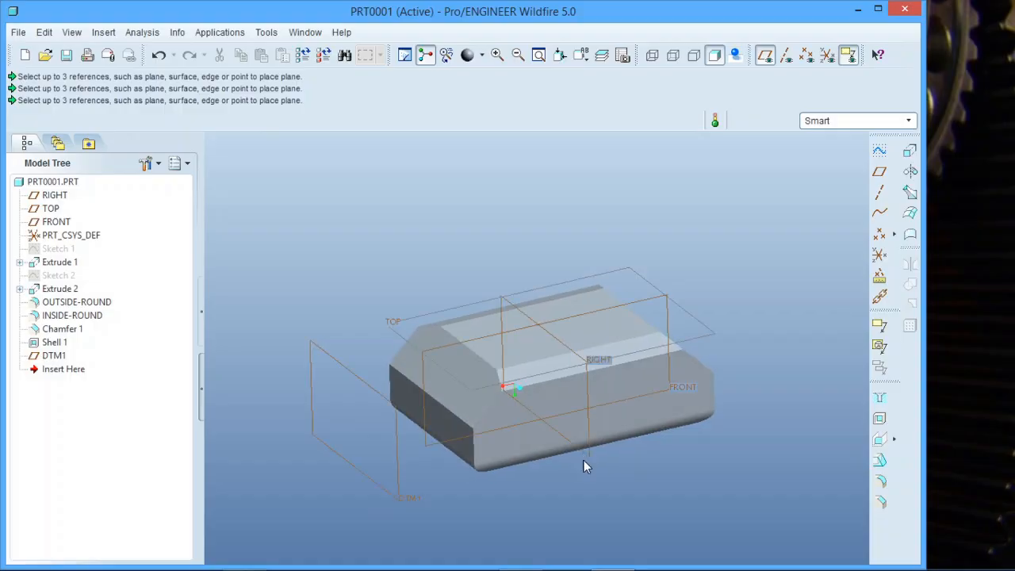
left_click(881, 172)
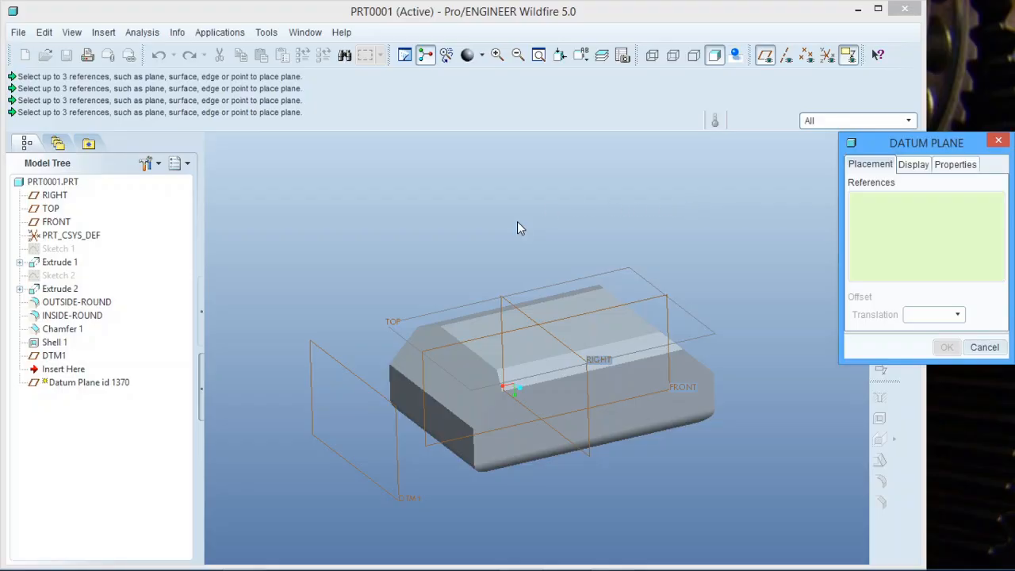
scroll(404, 369, "down", 2)
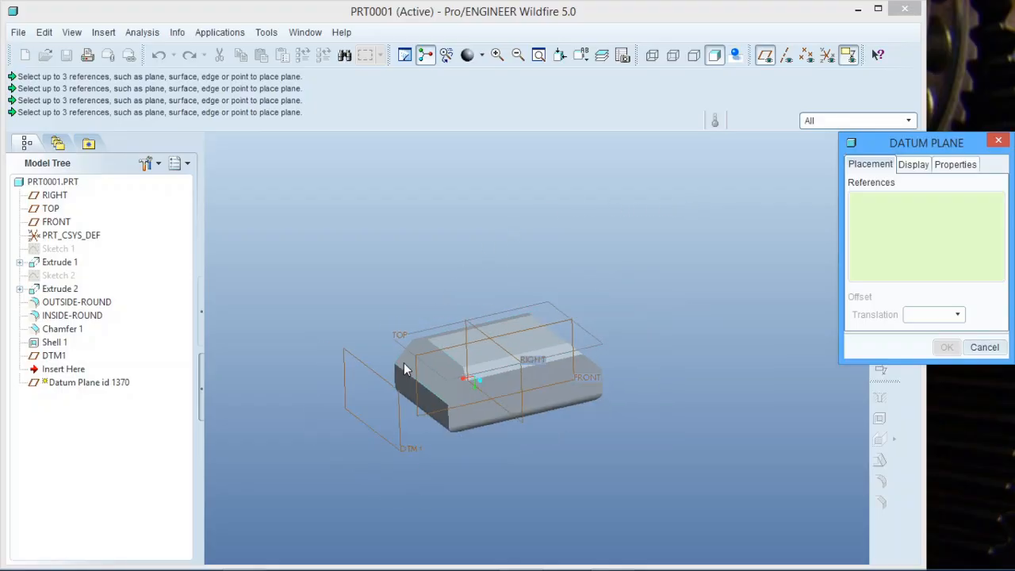
scroll(404, 370, "down", 2)
left_click(414, 358)
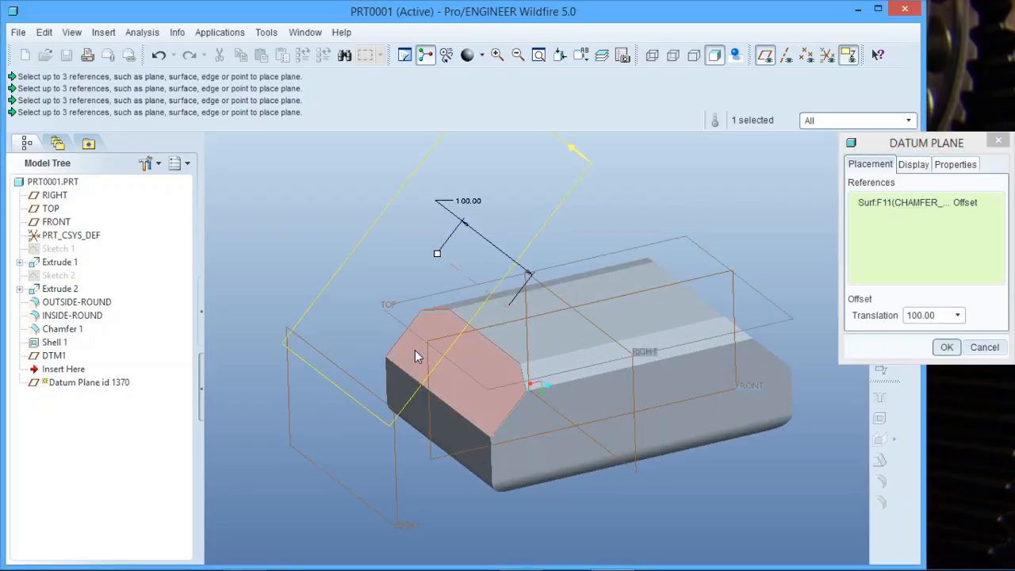
Step: Move the new plane through the body to about 92.38 inward from the chamfer face and create it
middle_click_drag(434, 358, 425, 251)
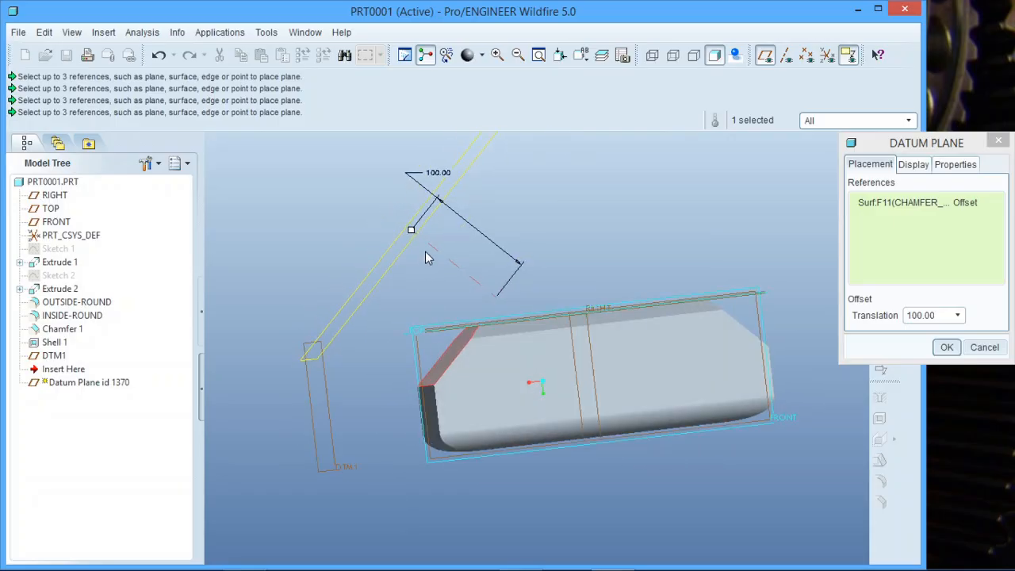
left_click_drag(411, 230, 543, 404)
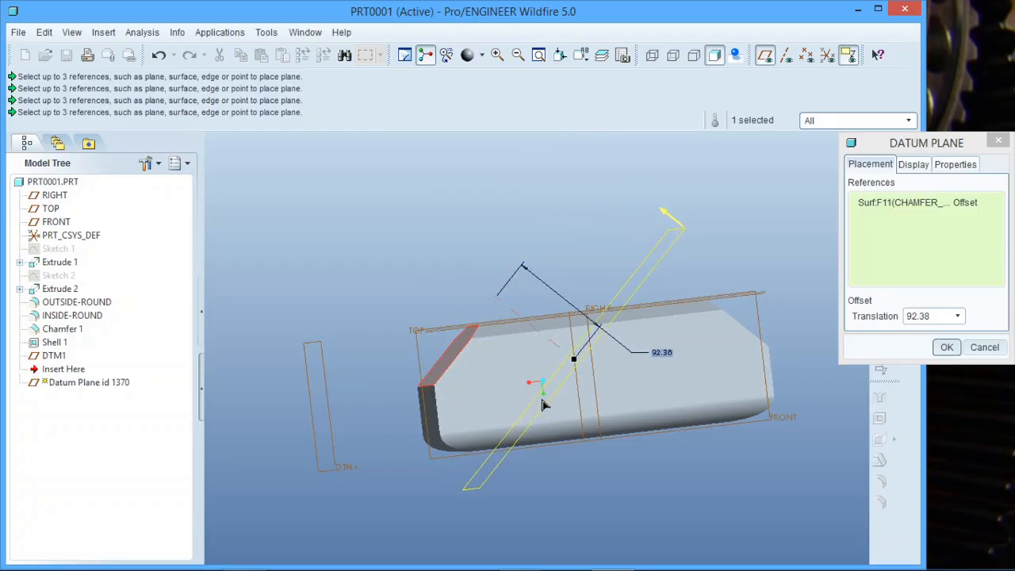
middle_click_drag(491, 271, 422, 244)
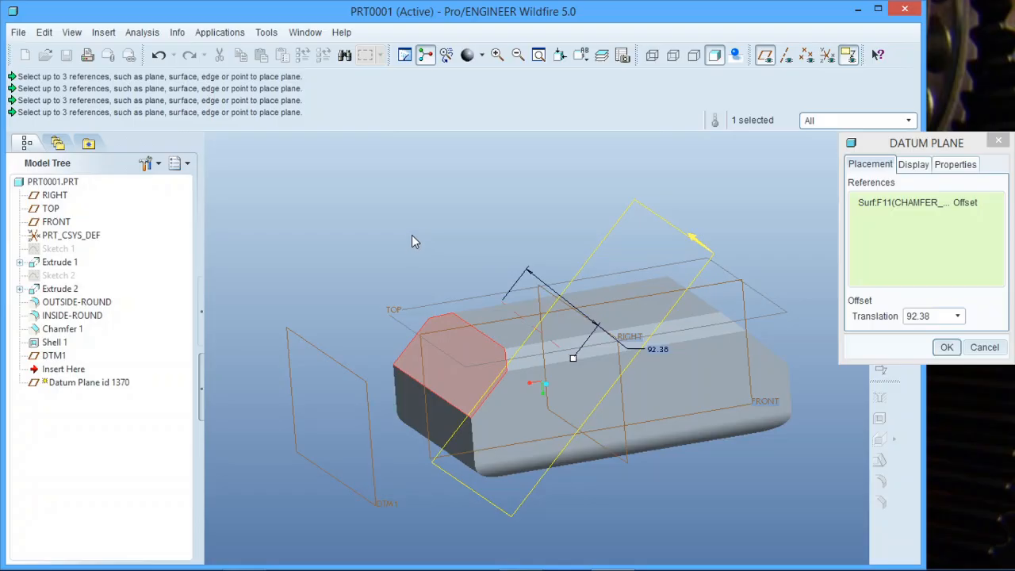
middle_click(428, 225)
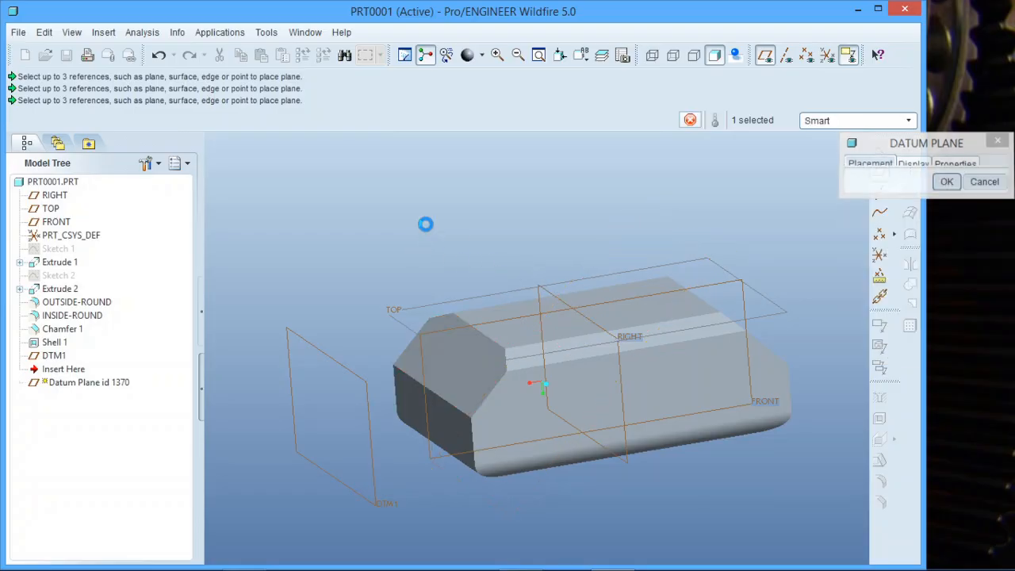
mouse_move(431, 252)
middle_mouse_down()
mouse_move(462, 249)
mouse_move(445, 256)
middle_mouse_up()
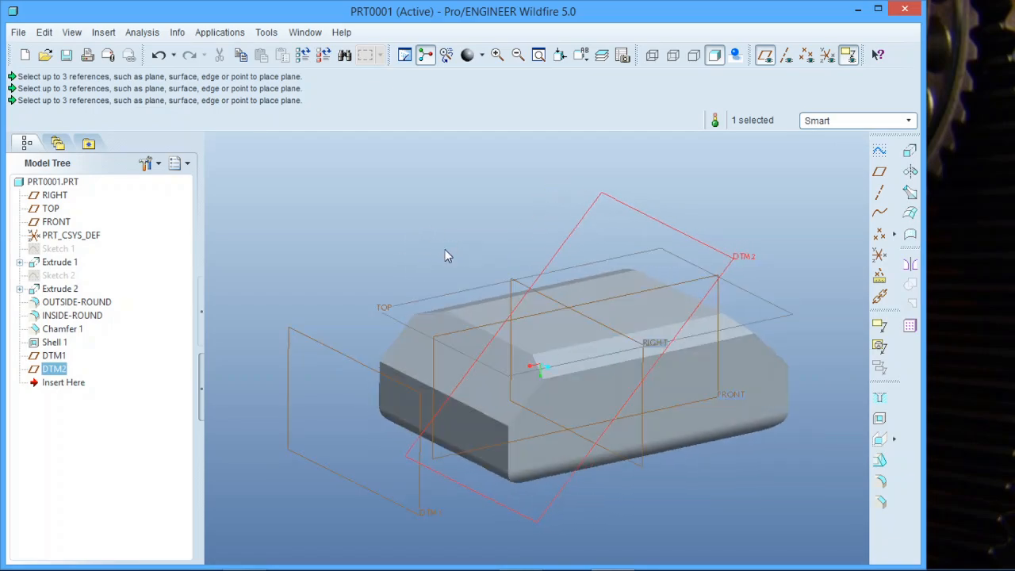
left_click(420, 232)
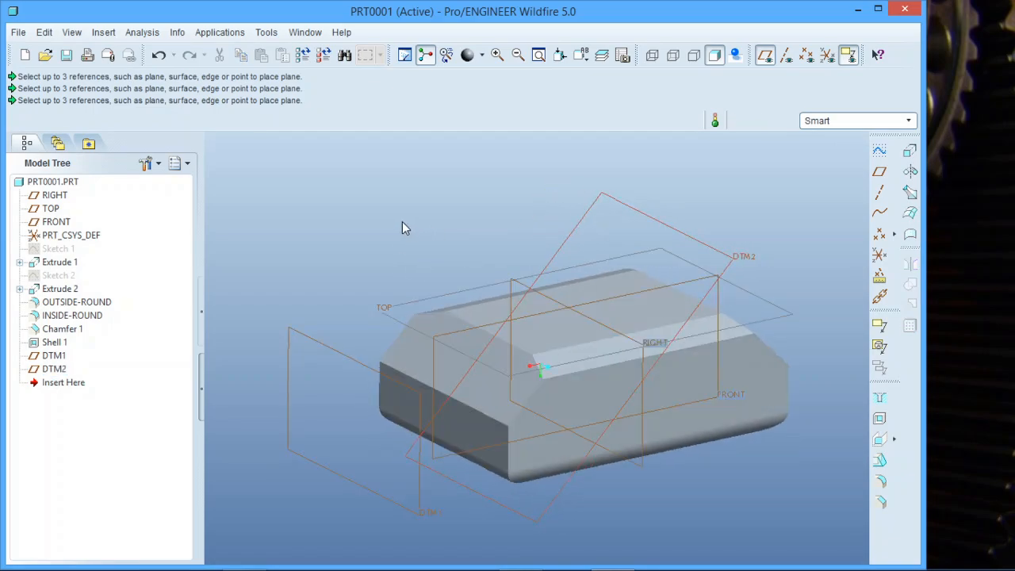
Step: Start a datum axis and turn on the display of axes
middle_click_drag(402, 221, 388, 227)
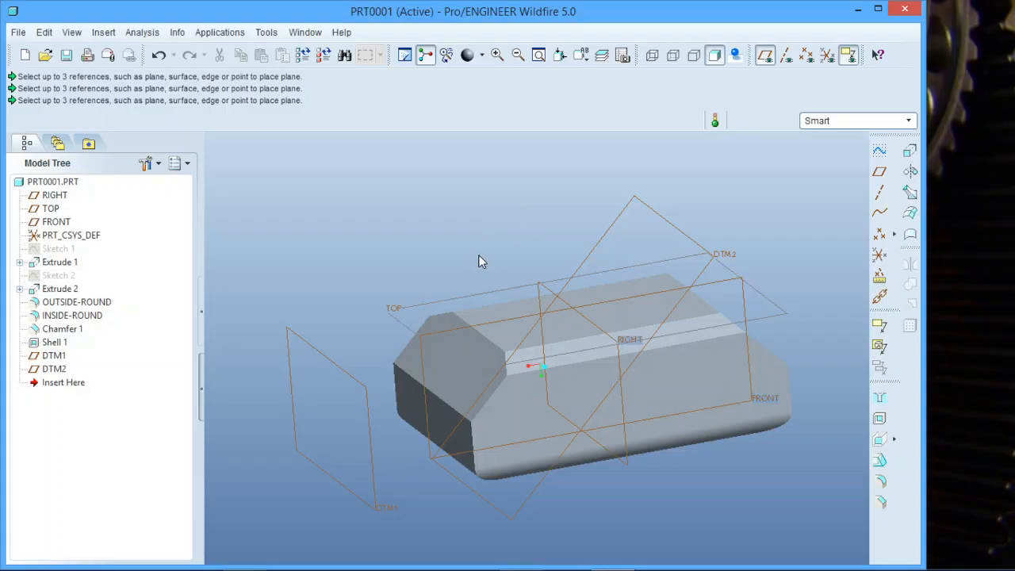
middle_click_drag(481, 261, 594, 254)
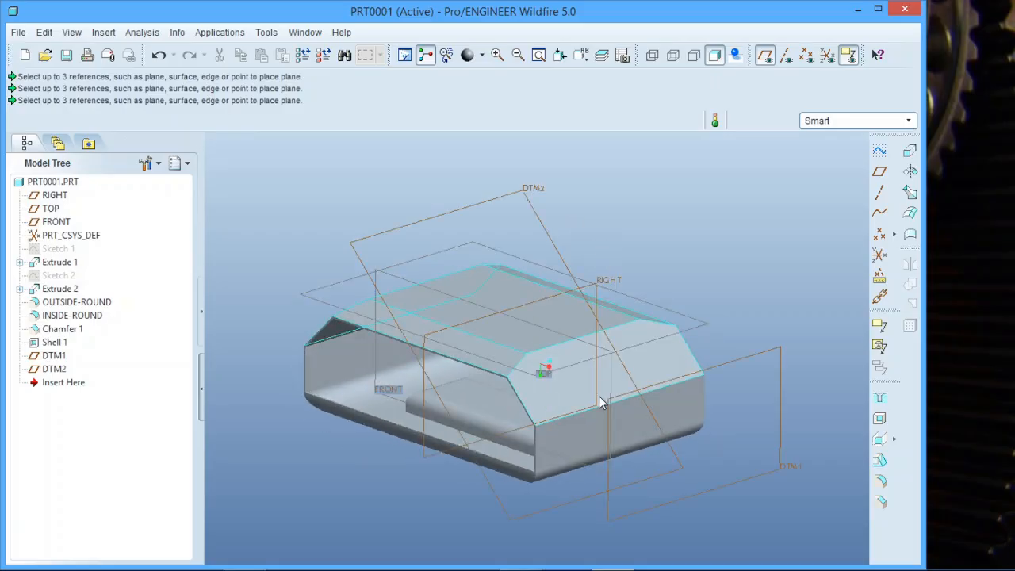
middle_click_drag(634, 365, 481, 341)
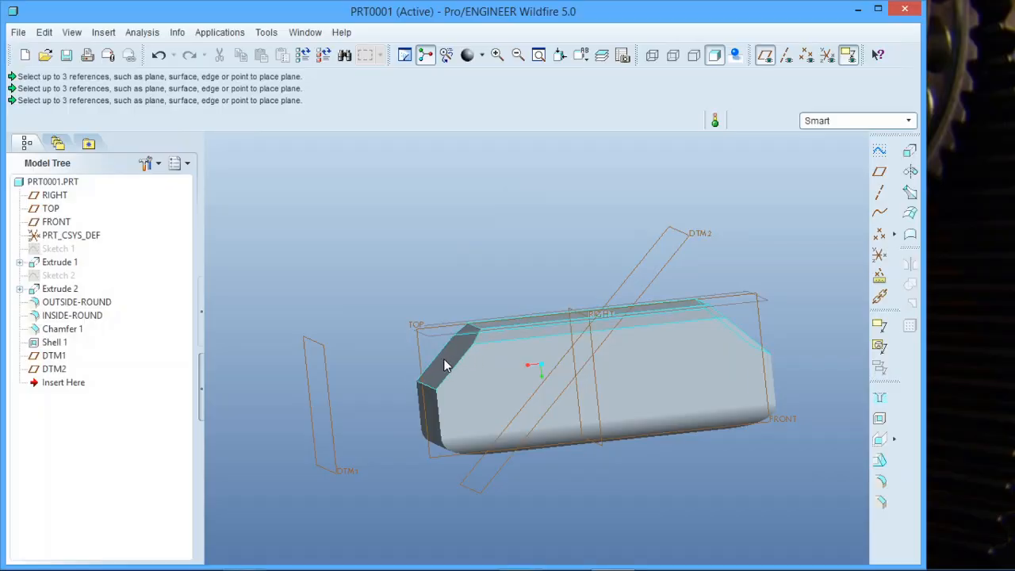
scroll(397, 330, "down", 3)
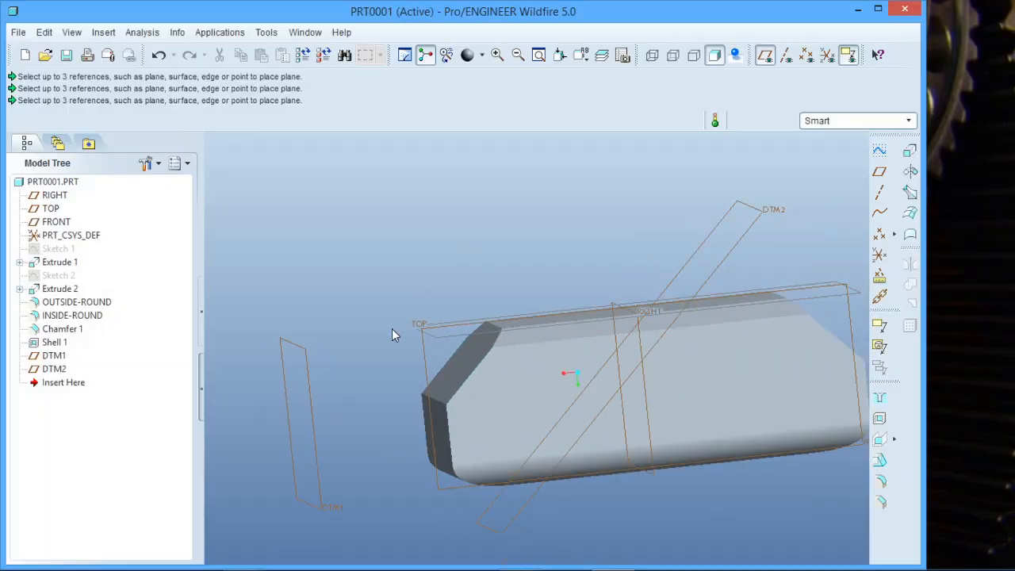
left_click(879, 195)
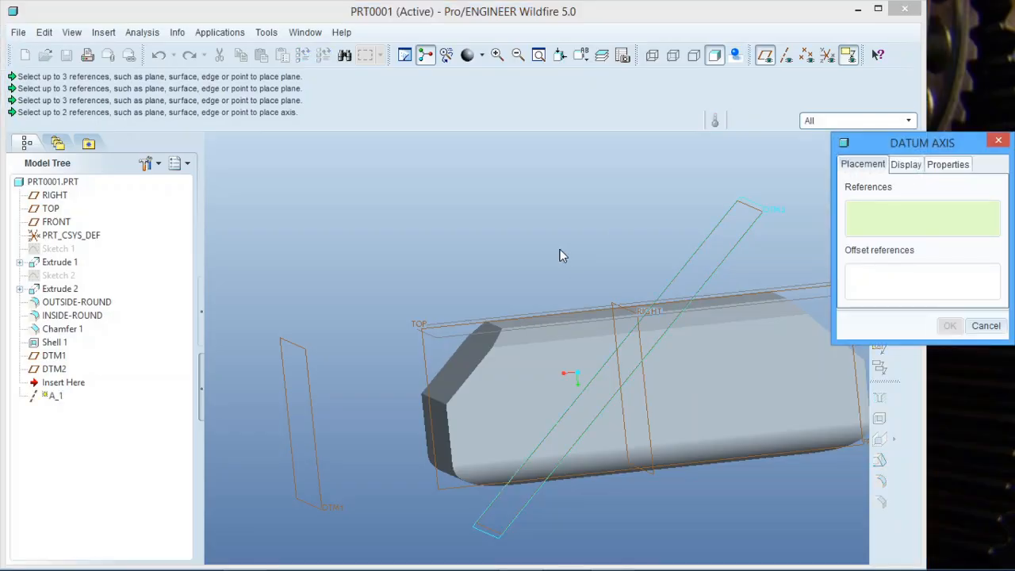
mouse_move(489, 277)
middle_mouse_down()
mouse_move(474, 291)
mouse_move(484, 295)
middle_mouse_up()
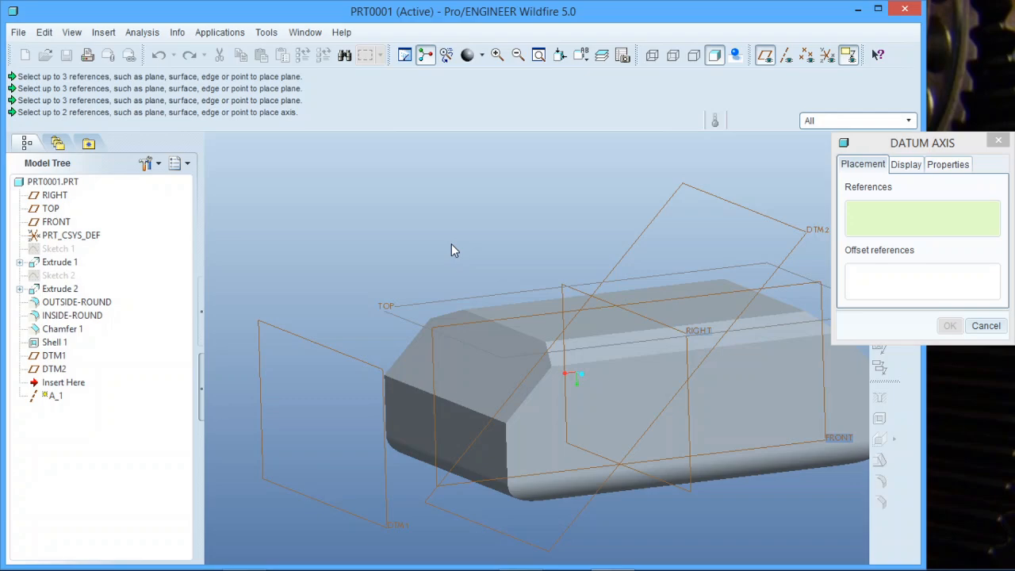
left_click(786, 55)
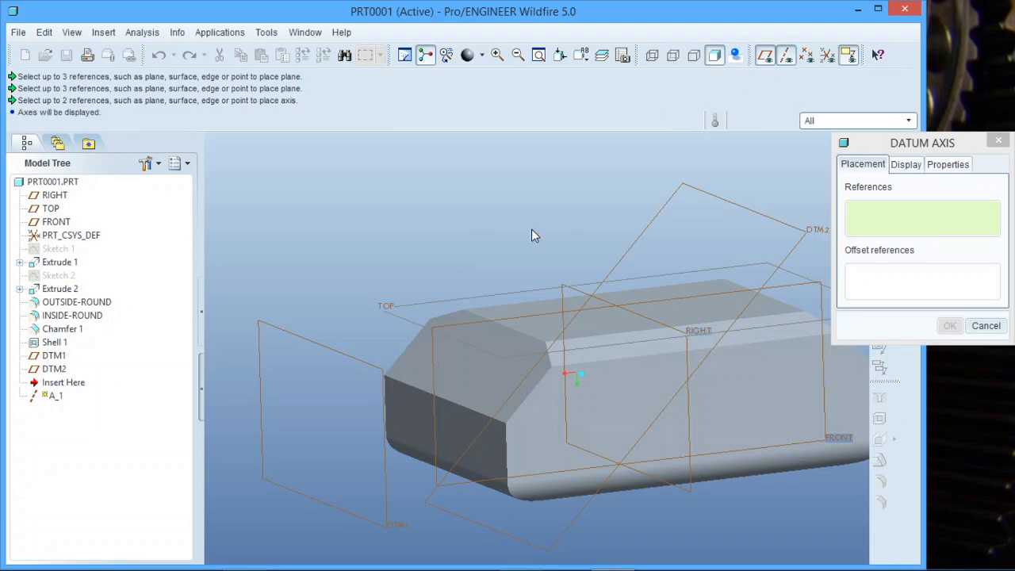
Step: Place the datum axis normal to the FRONT datum plane near the chamfered end
scroll(373, 326, "up", 3)
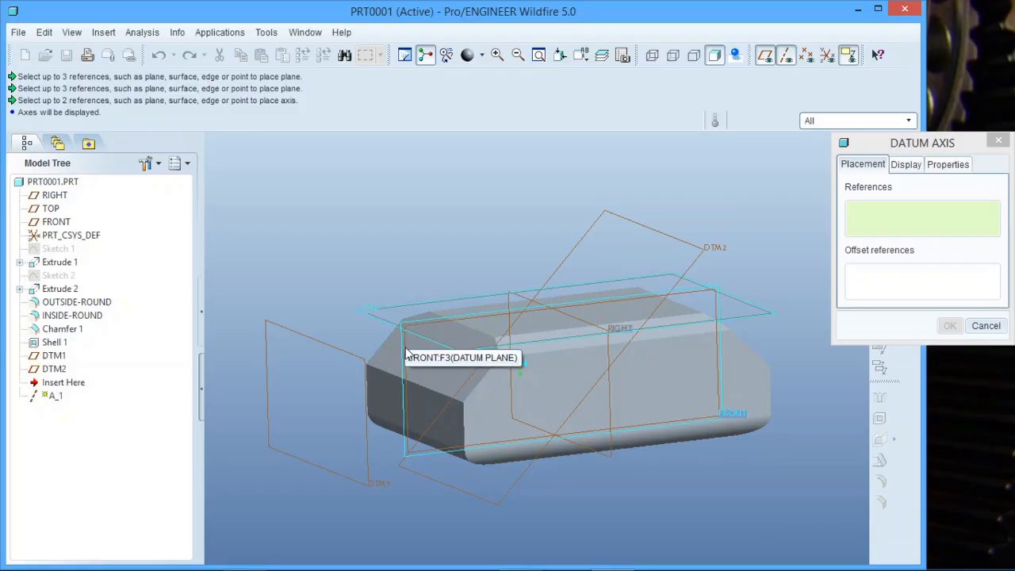
scroll(477, 333, "down", 3)
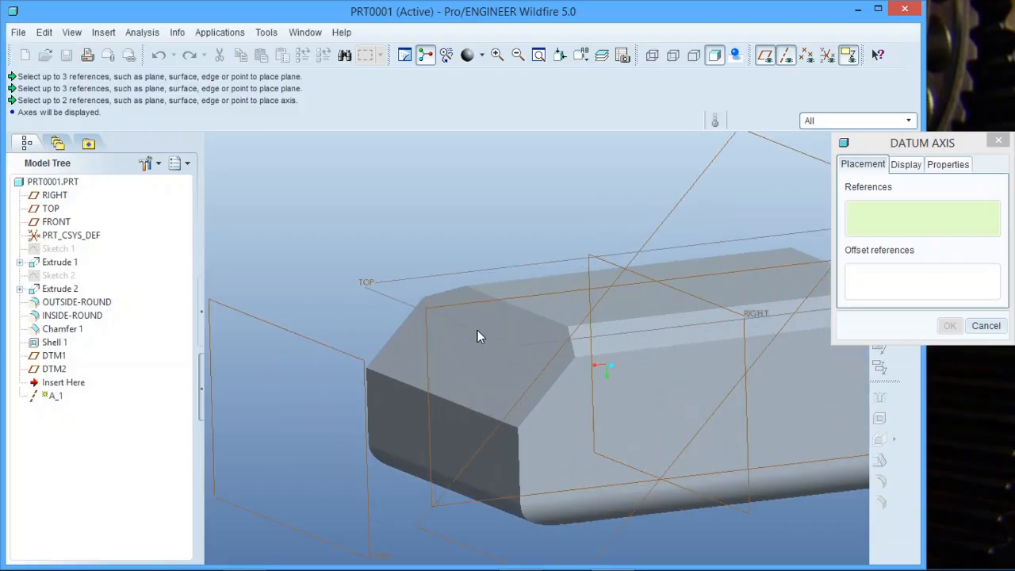
left_click(427, 350)
mouse_move(426, 383)
middle_mouse_down()
mouse_move(444, 373)
mouse_move(478, 392)
mouse_move(468, 369)
mouse_move(432, 379)
middle_mouse_up()
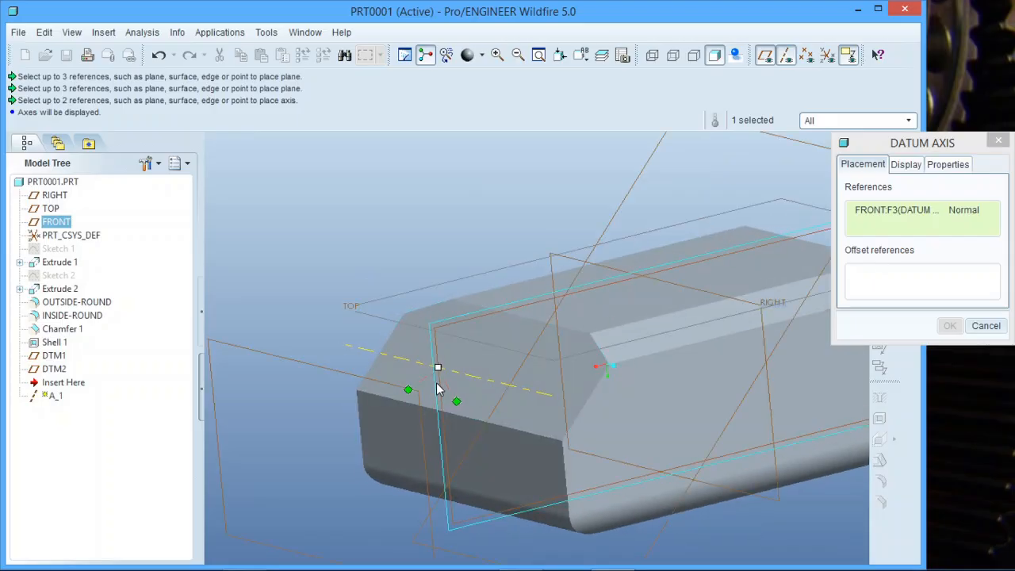
Step: Attach the axis's two offset references to the TOP datum plane and the body's vertical end face
left_click_drag(418, 337, 414, 327)
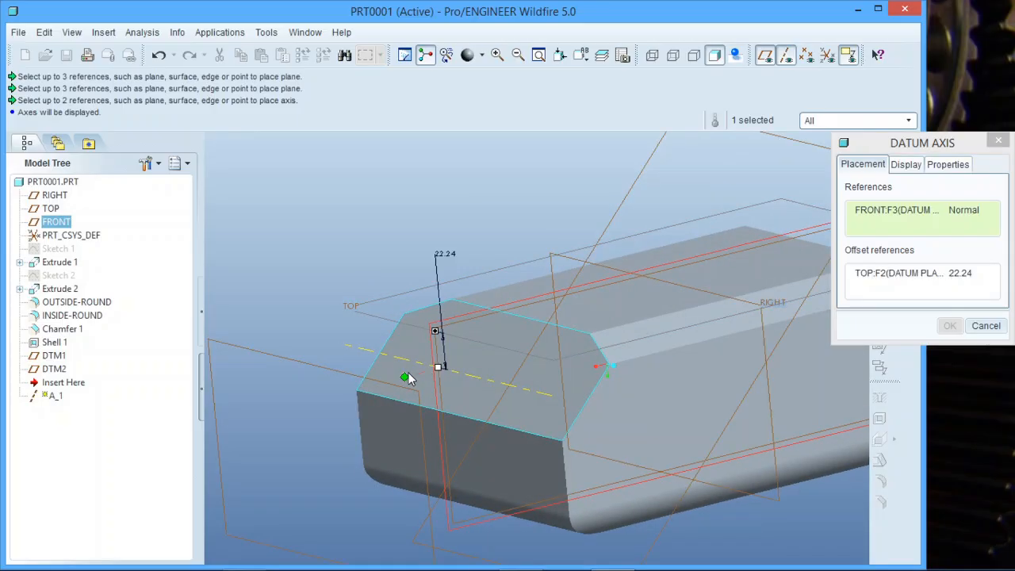
middle_click_drag(407, 379, 438, 376)
left_click_drag(383, 321, 387, 358)
middle_click_drag(468, 351, 556, 341)
left_click_drag(413, 357, 459, 360)
middle_click_drag(459, 359, 425, 325)
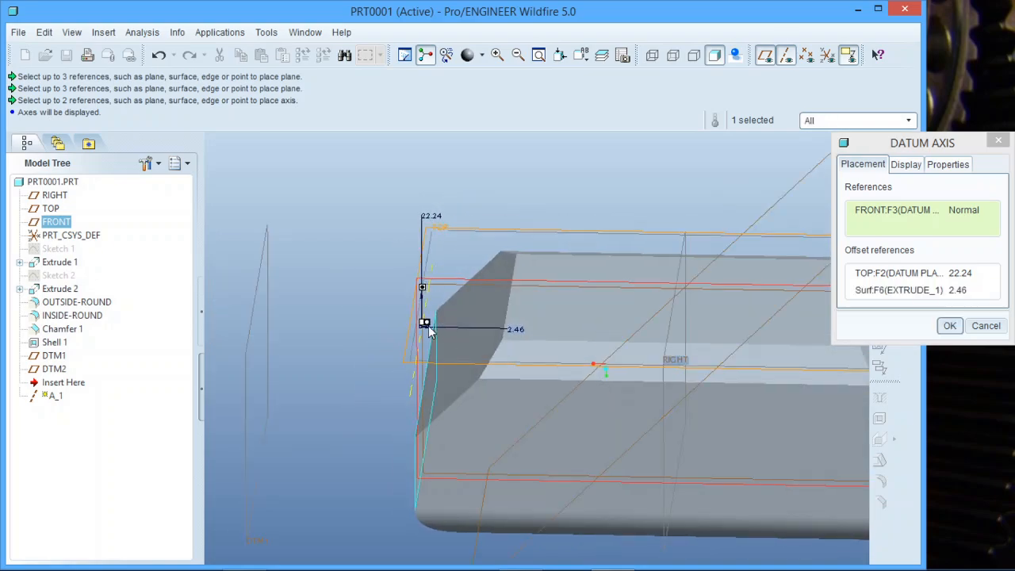
Step: Set the datum axis's offsets from the vertical end face and the TOP plane to 0 and create the axis
left_click_drag(423, 326, 463, 337)
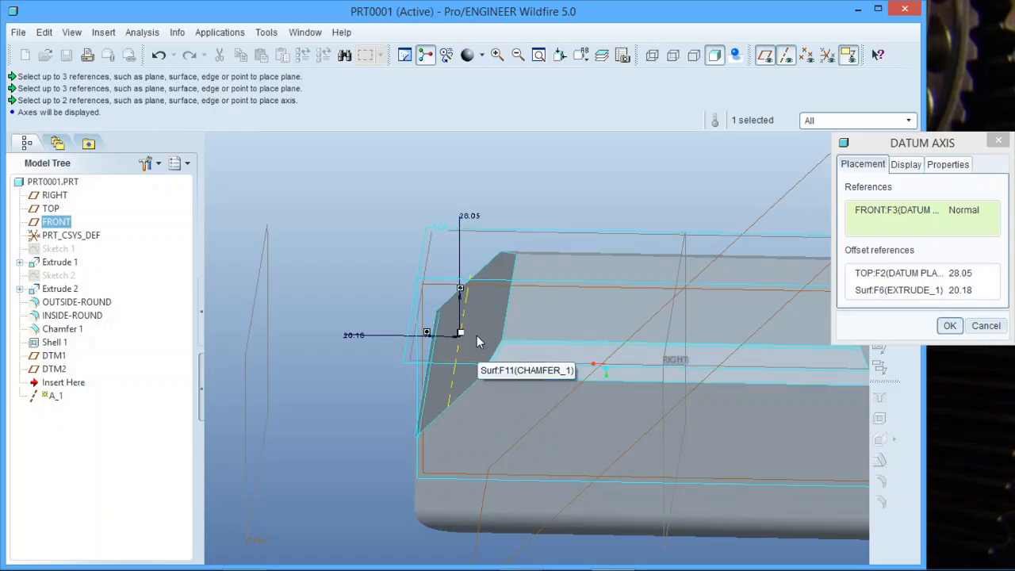
middle_click_drag(498, 336, 374, 342)
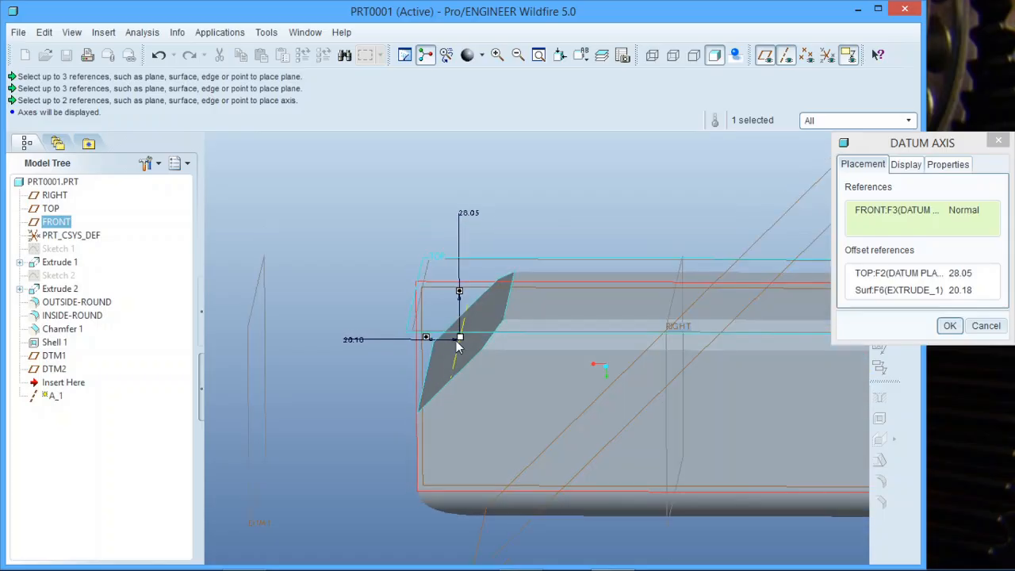
double_click(359, 340)
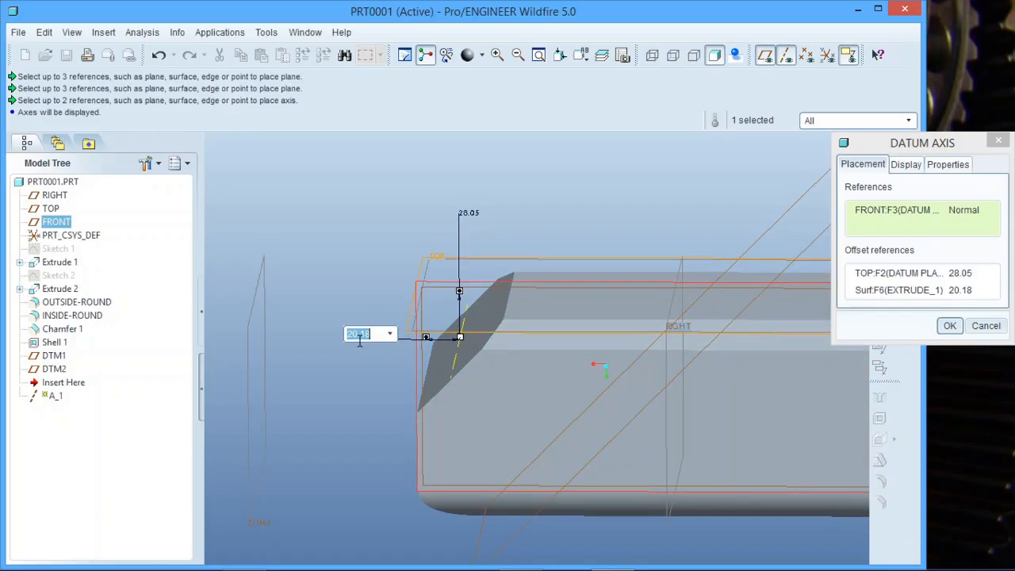
type("0")
key("Return")
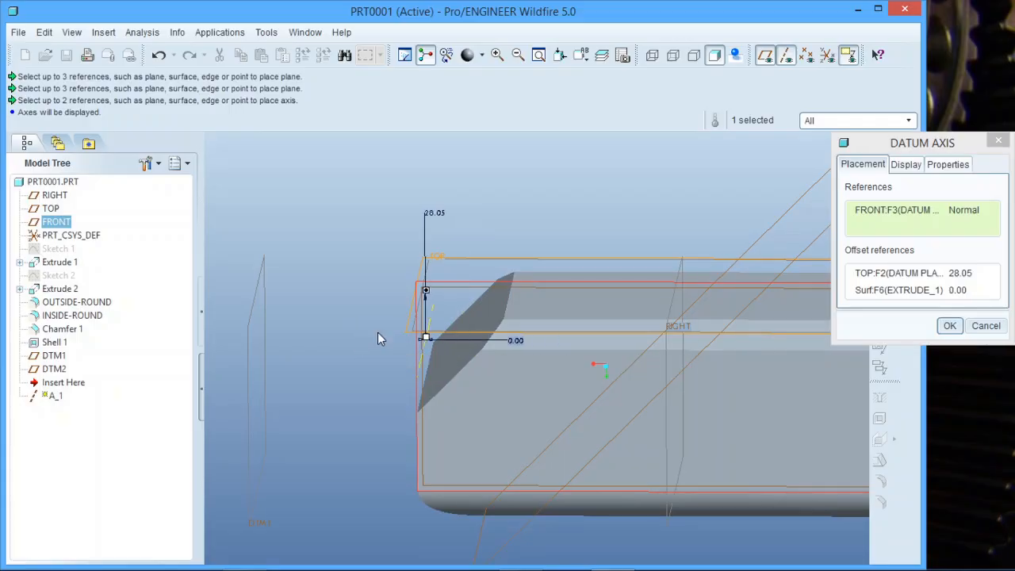
double_click(438, 214)
type("0")
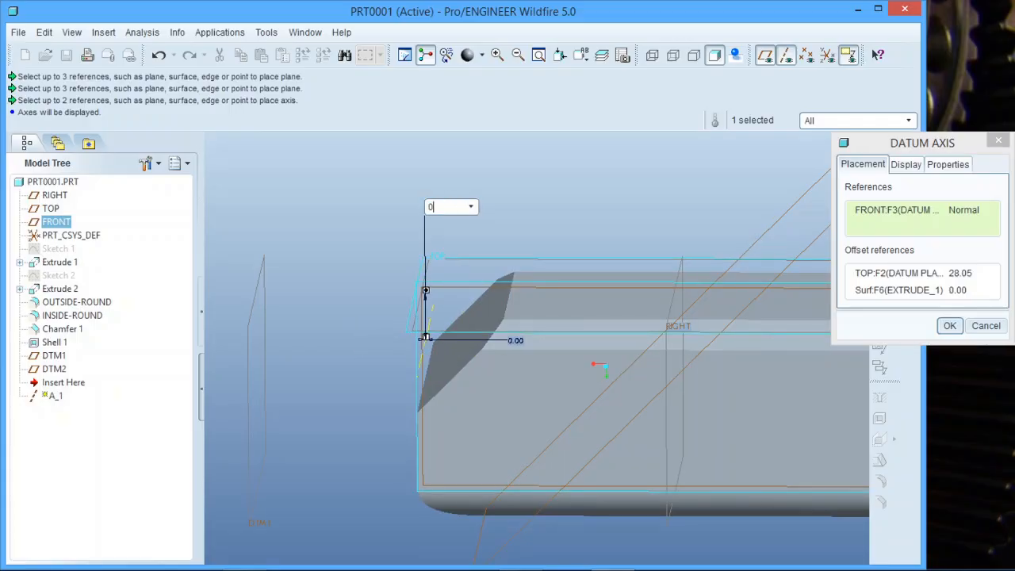
key("Return")
middle_click_drag(526, 292, 518, 304)
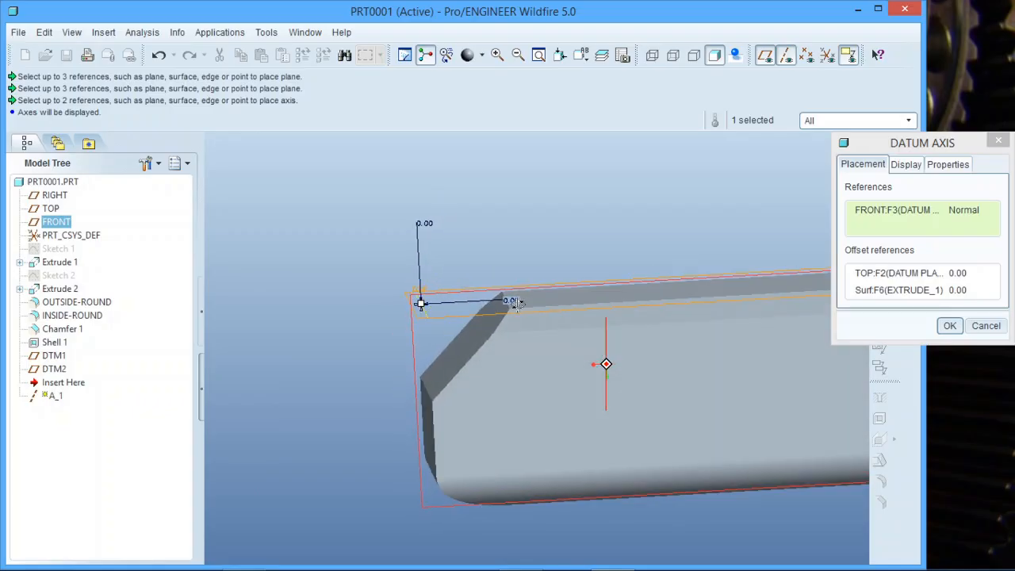
left_click(951, 326)
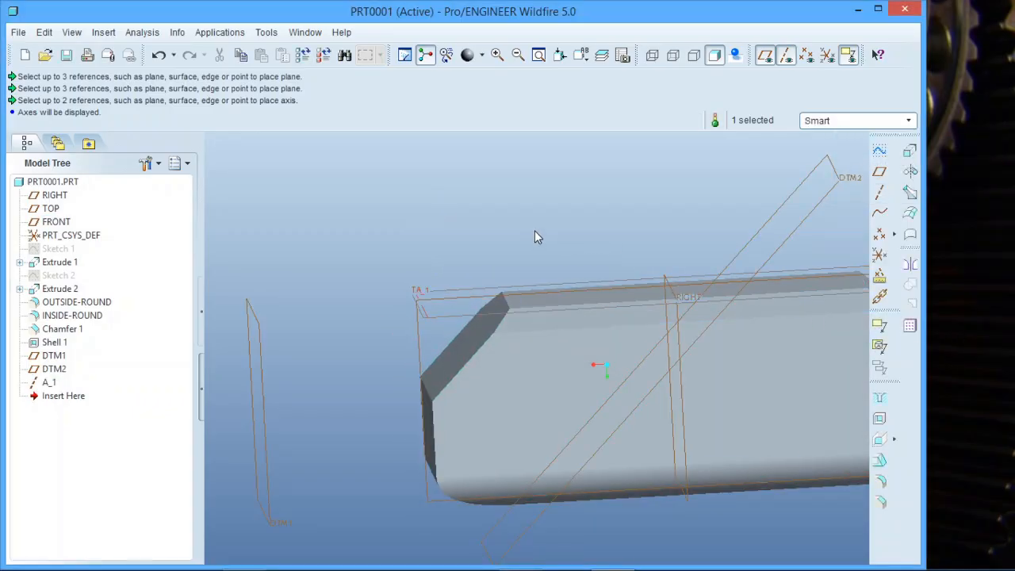
Step: Rename the datum plane standing off the vertical end face, DTM1, as DATUM1
middle_click_drag(535, 235, 498, 267)
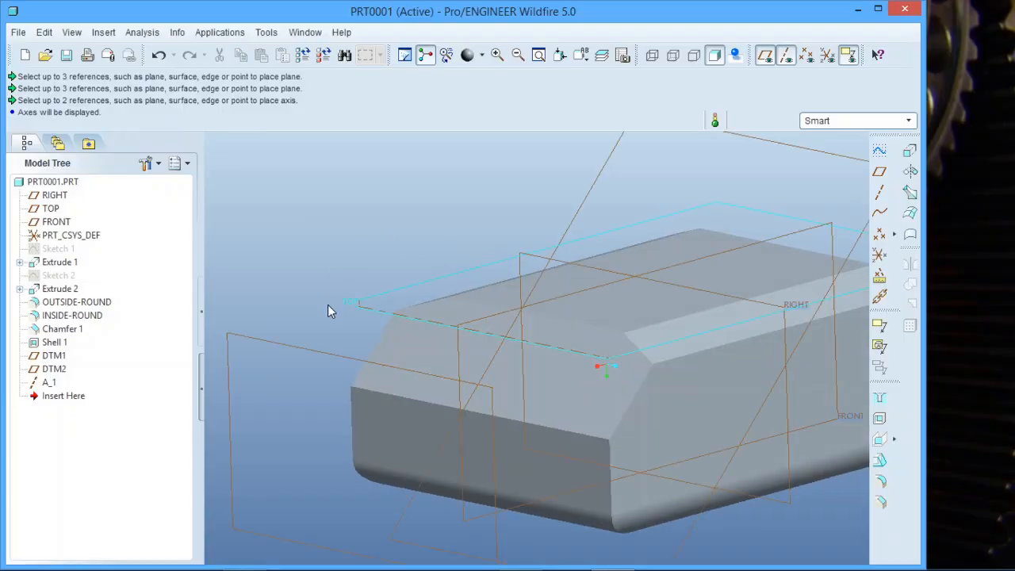
left_click(48, 383)
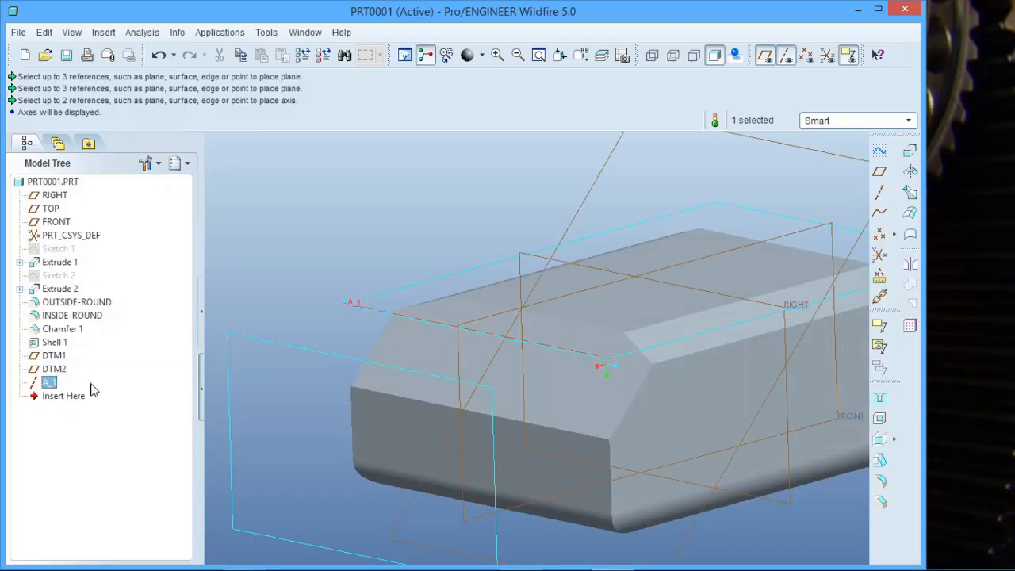
left_click(55, 370)
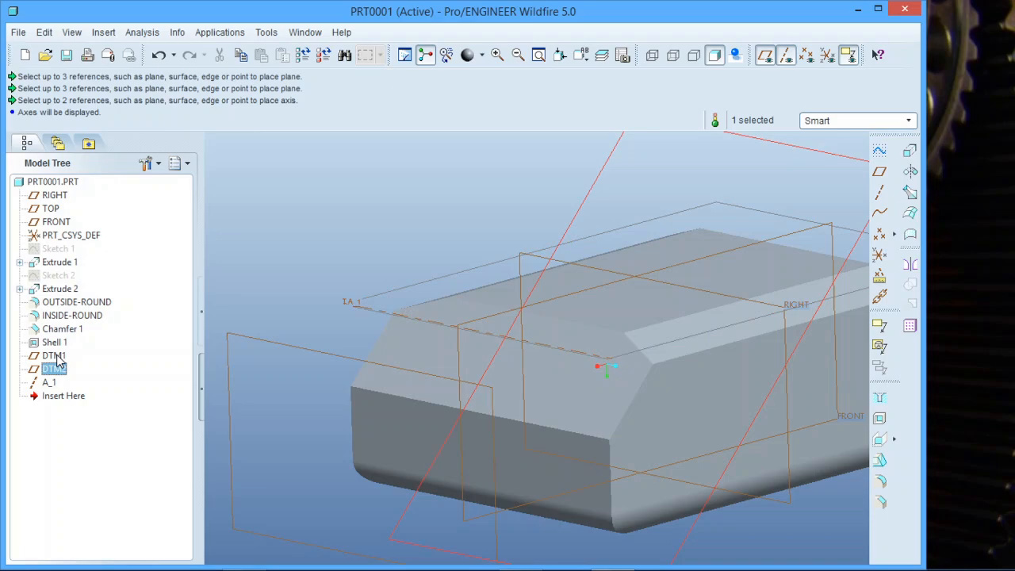
left_click(55, 357)
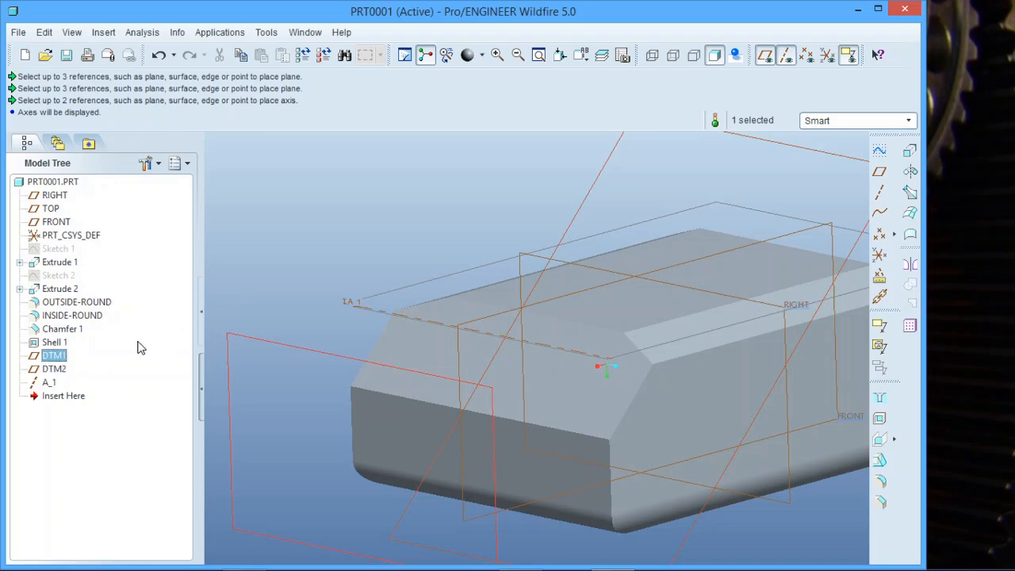
middle_click_drag(321, 269, 405, 263)
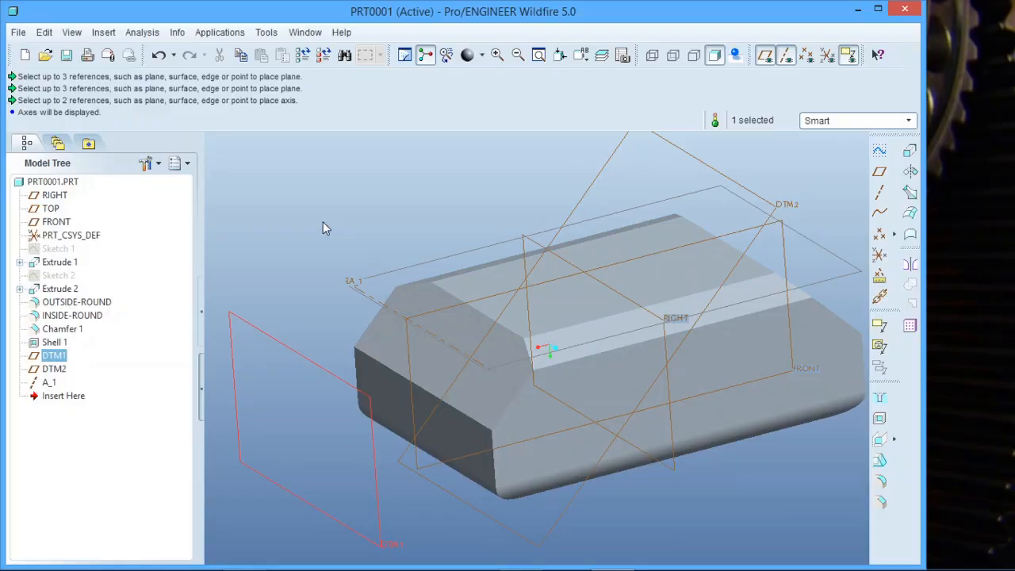
right_click(54, 359)
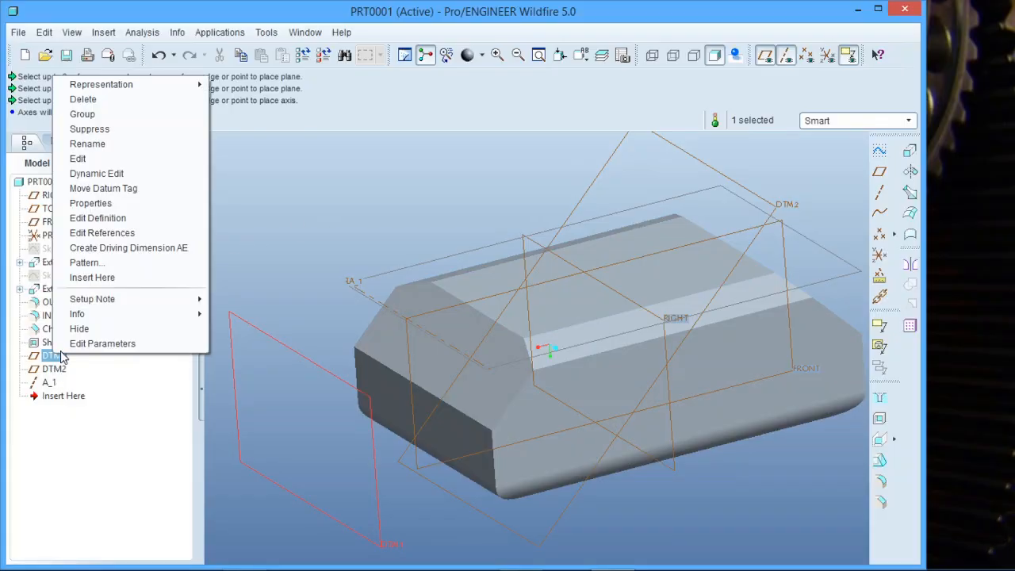
left_click(115, 146)
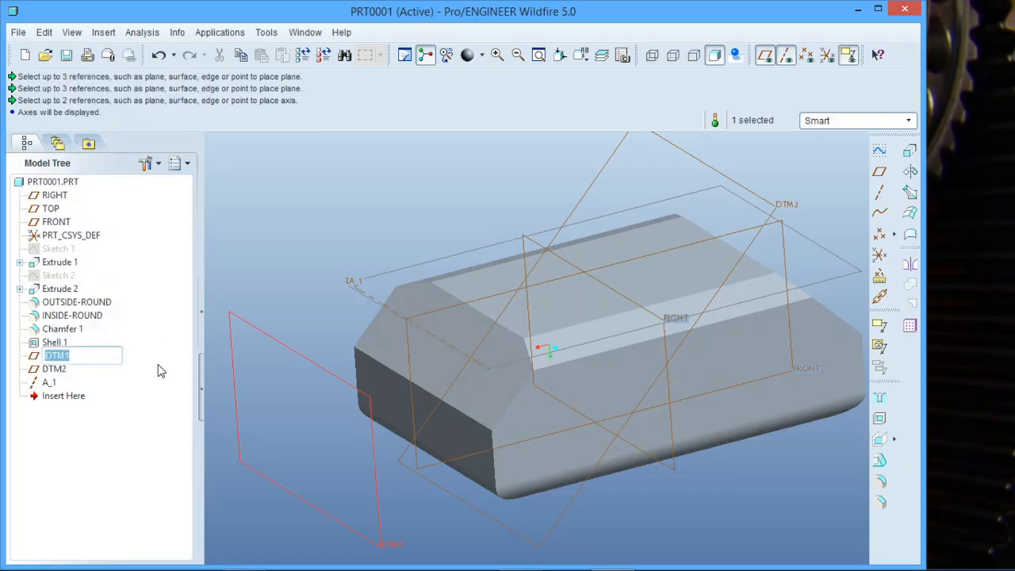
type("datum1")
key("Return")
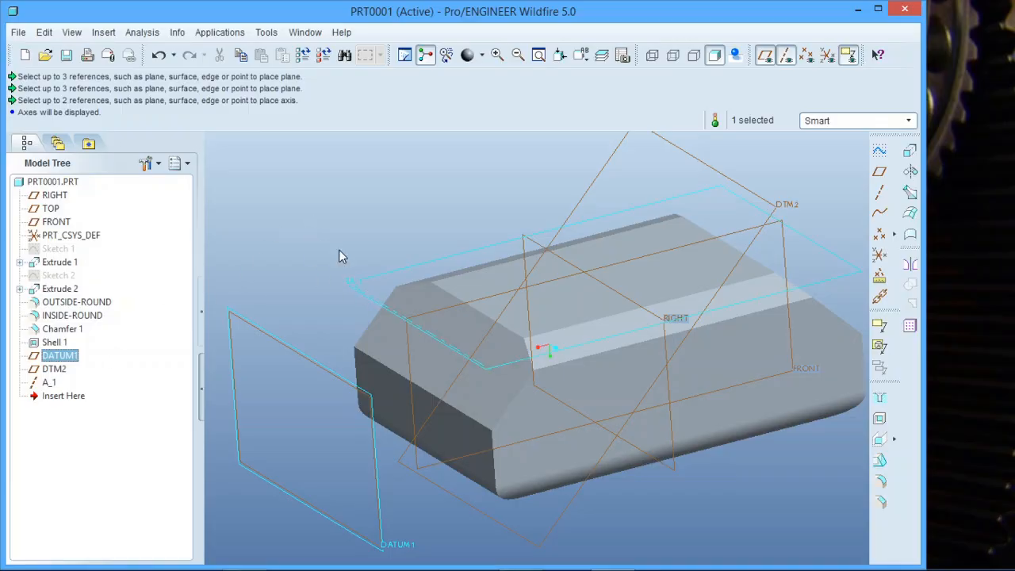
Step: Start a datum plane through axis A_1 and add the body's vertical end face as its angular offset reference
middle_click_drag(338, 256, 374, 230)
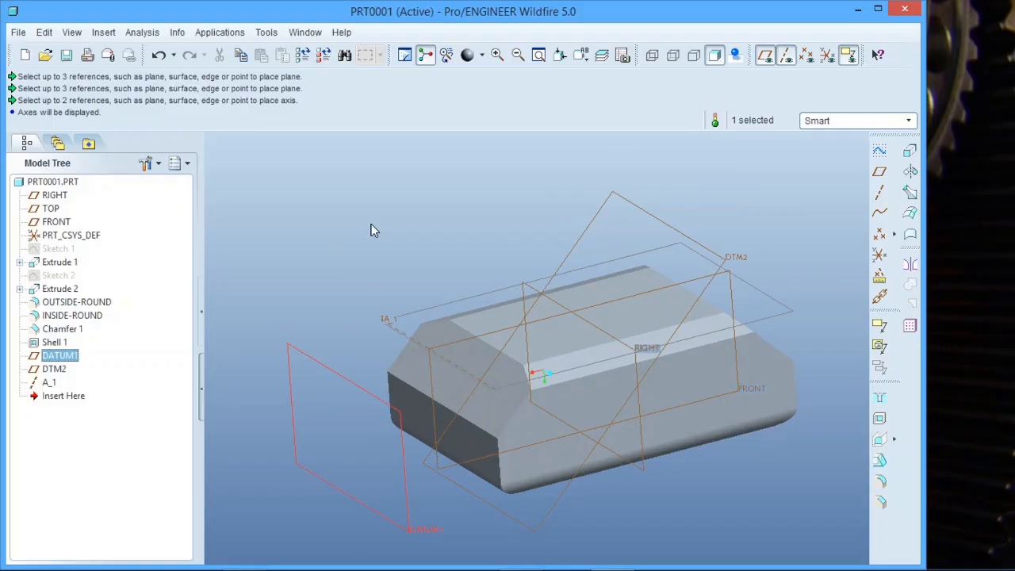
left_click(52, 383)
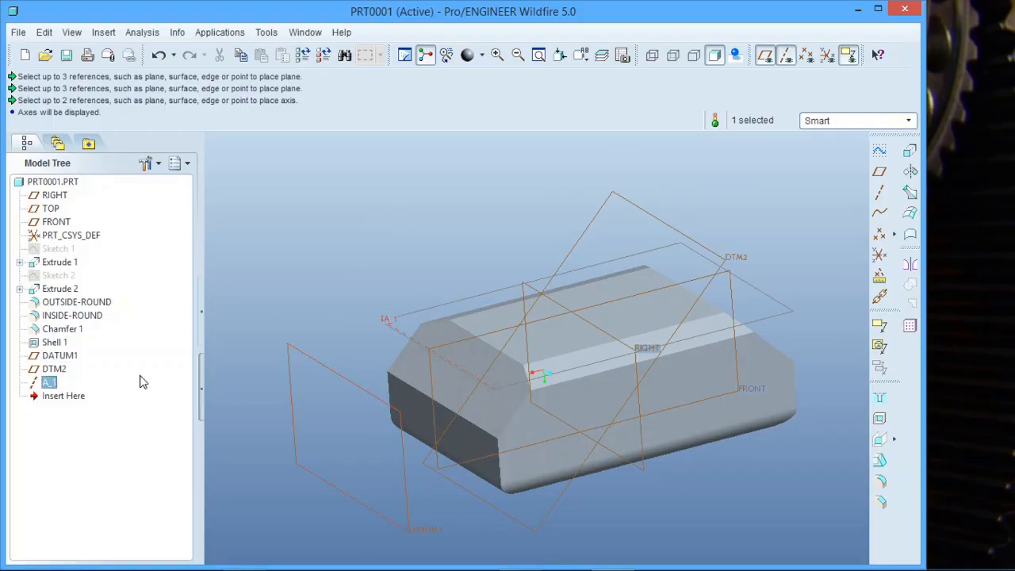
left_click(882, 172)
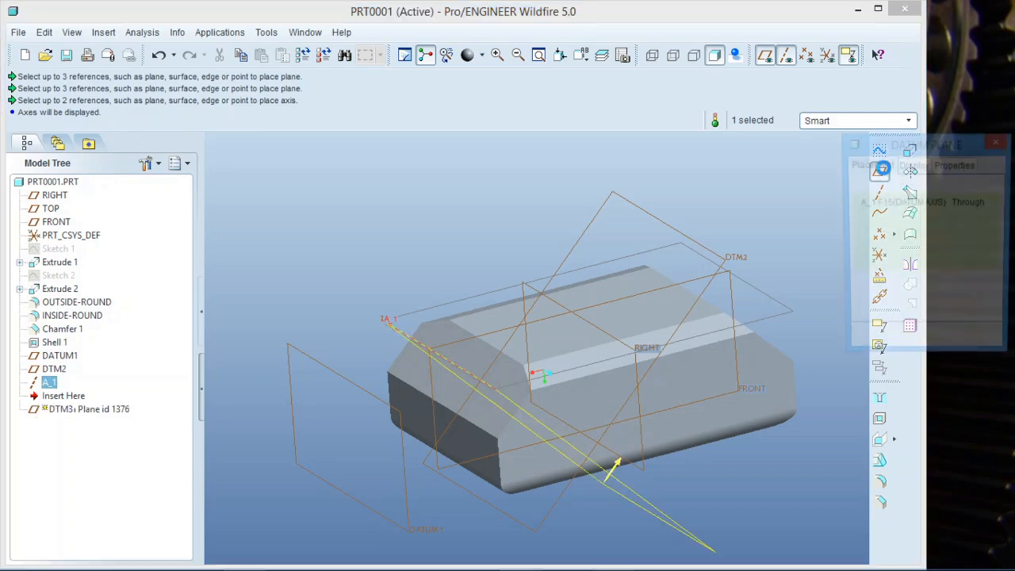
middle_click_drag(436, 354, 420, 340)
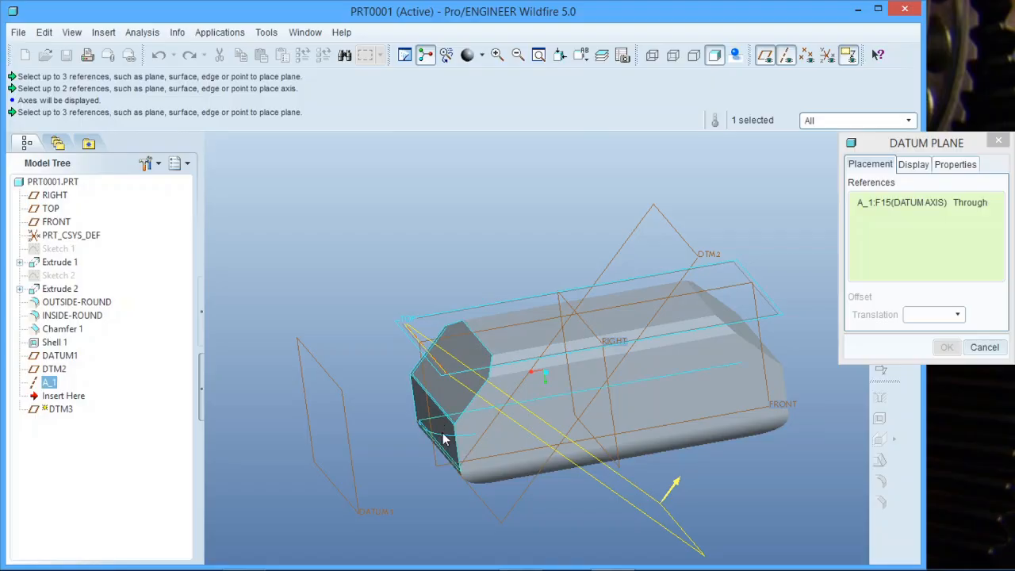
scroll(432, 446, "down", 5)
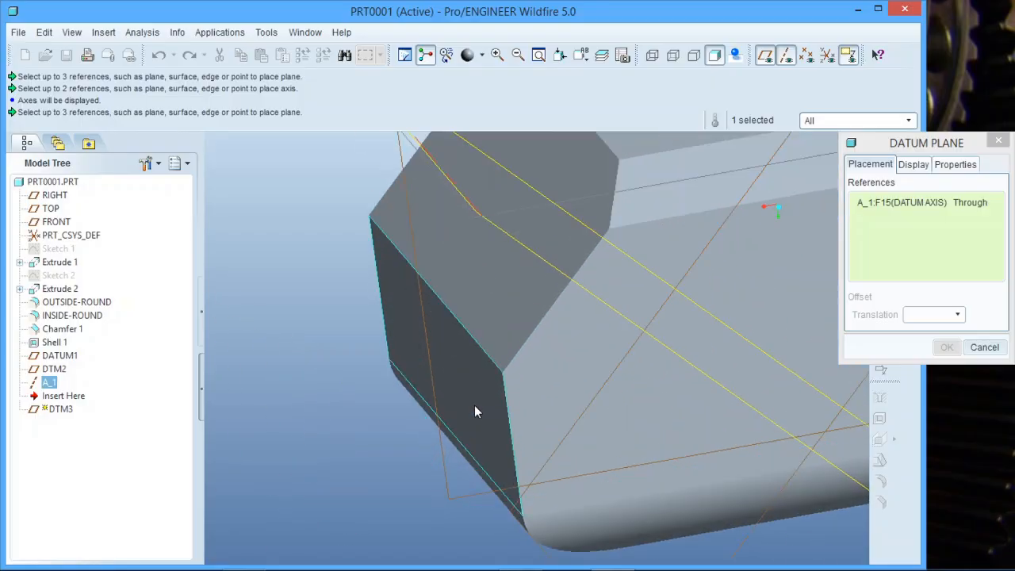
left_click(475, 411, "ctrl")
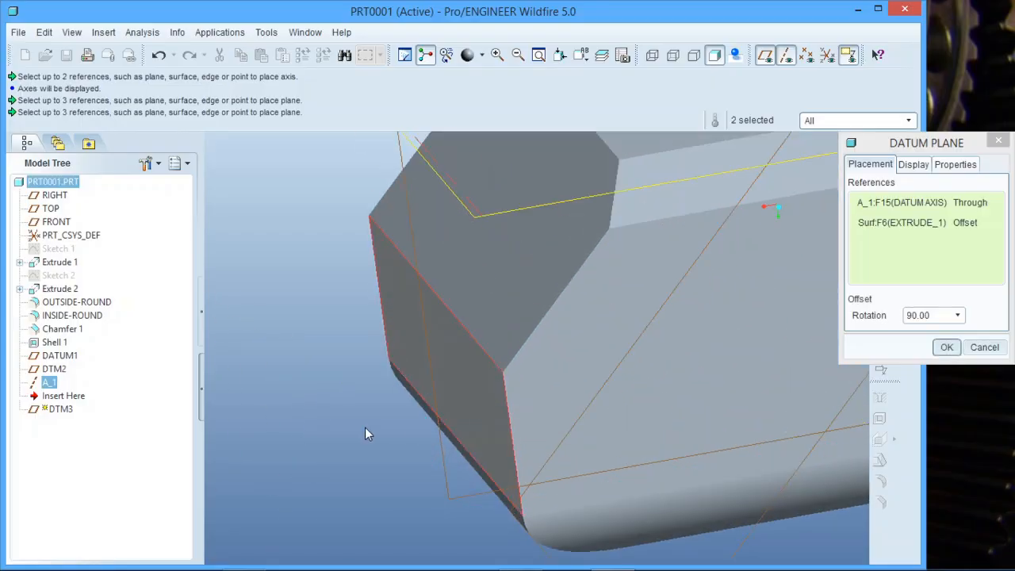
scroll(308, 458, "up", 6)
scroll(396, 377, "up", 2)
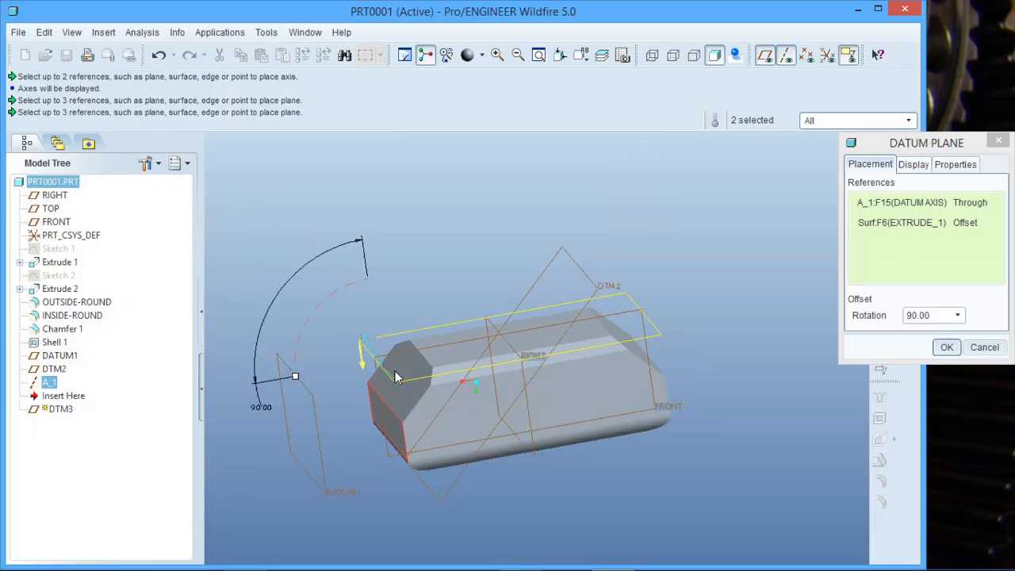
Step: Try rotating the new plane about the axis to 315, 290 and 120 degrees
left_click_drag(295, 376, 462, 264)
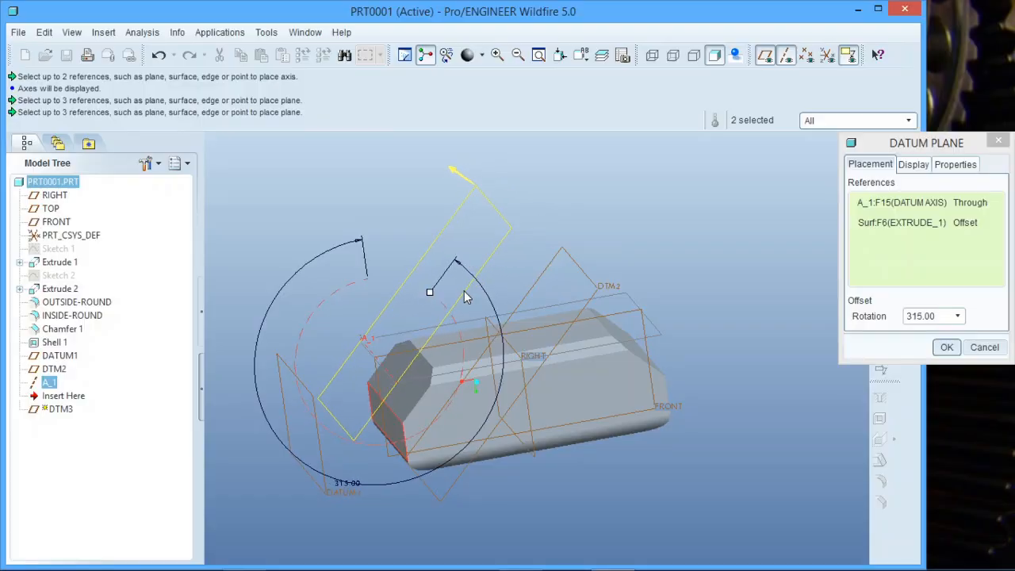
middle_click_drag(476, 397, 490, 374)
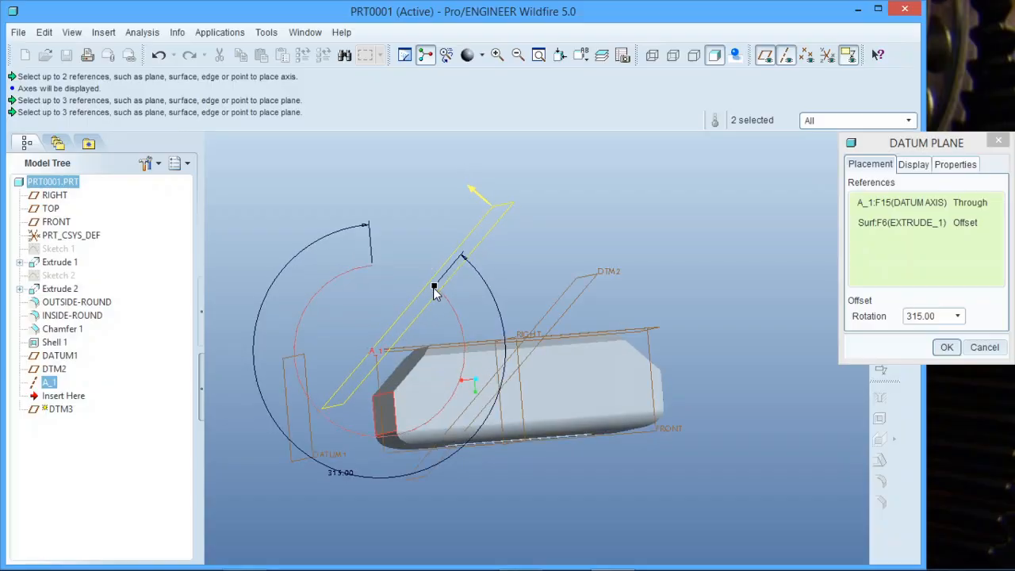
left_click_drag(434, 287, 456, 318)
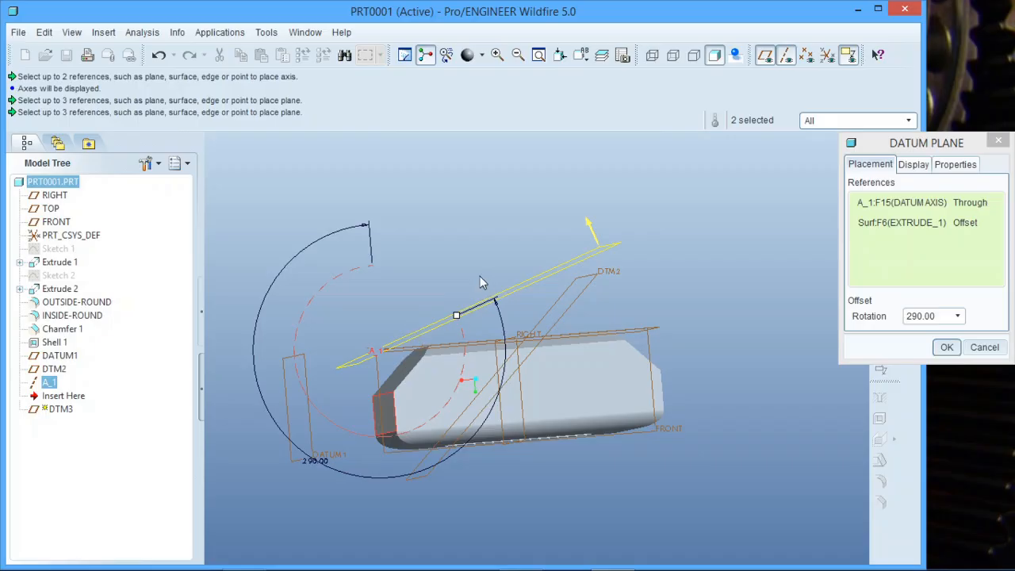
middle_click_drag(480, 282, 456, 328)
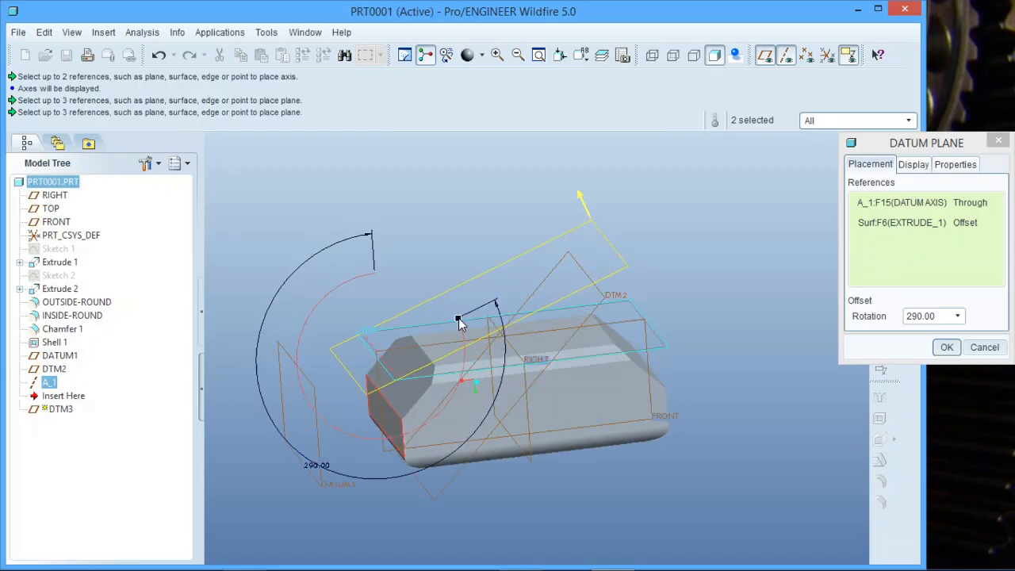
left_click_drag(458, 318, 240, 456)
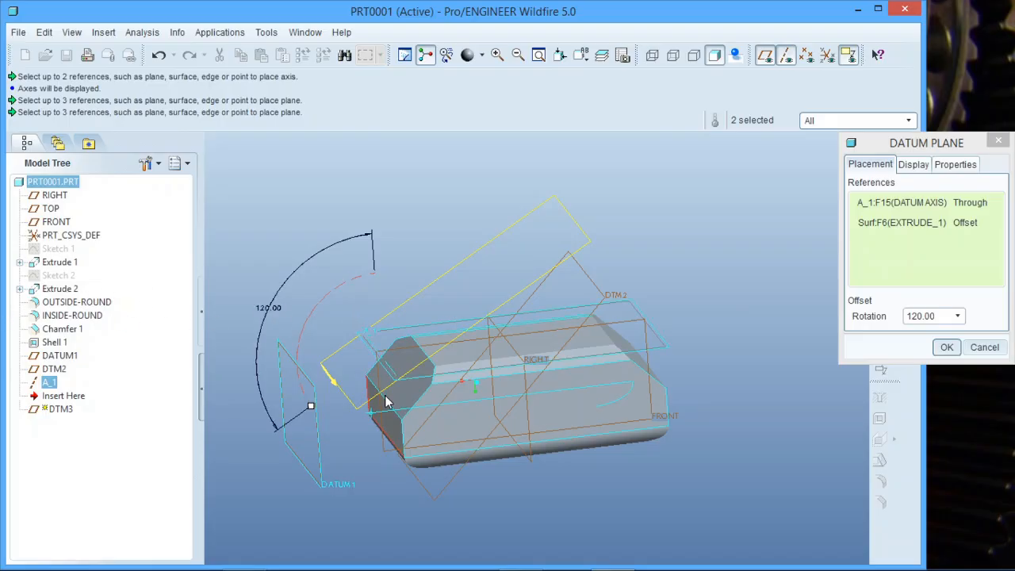
mouse_move(391, 402)
middle_mouse_down()
mouse_move(409, 385)
mouse_move(385, 401)
mouse_move(395, 394)
middle_mouse_up()
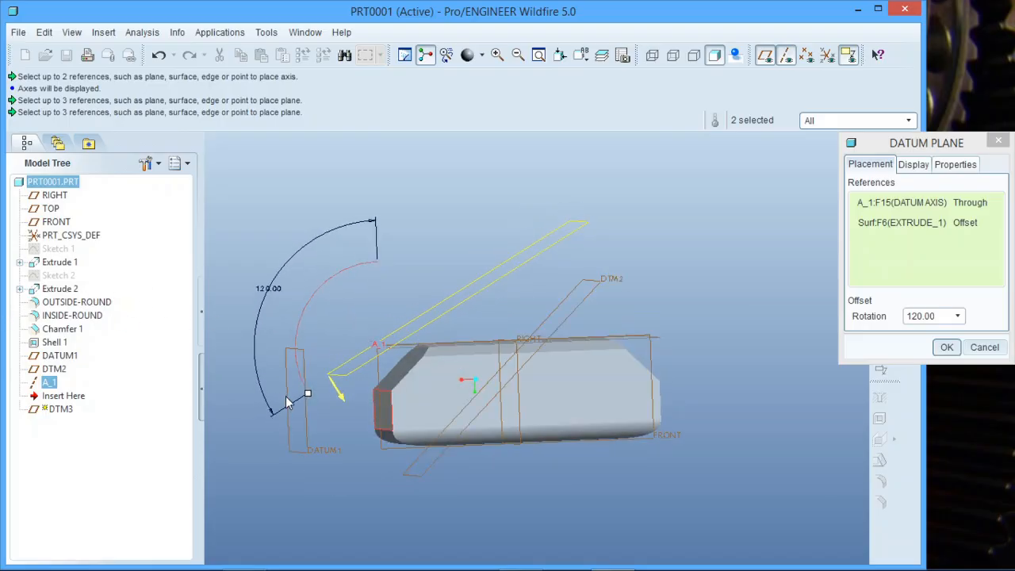
Step: Set the new plane's rotation about the axis to 113 degrees and create it
left_click_drag(308, 398, 304, 389)
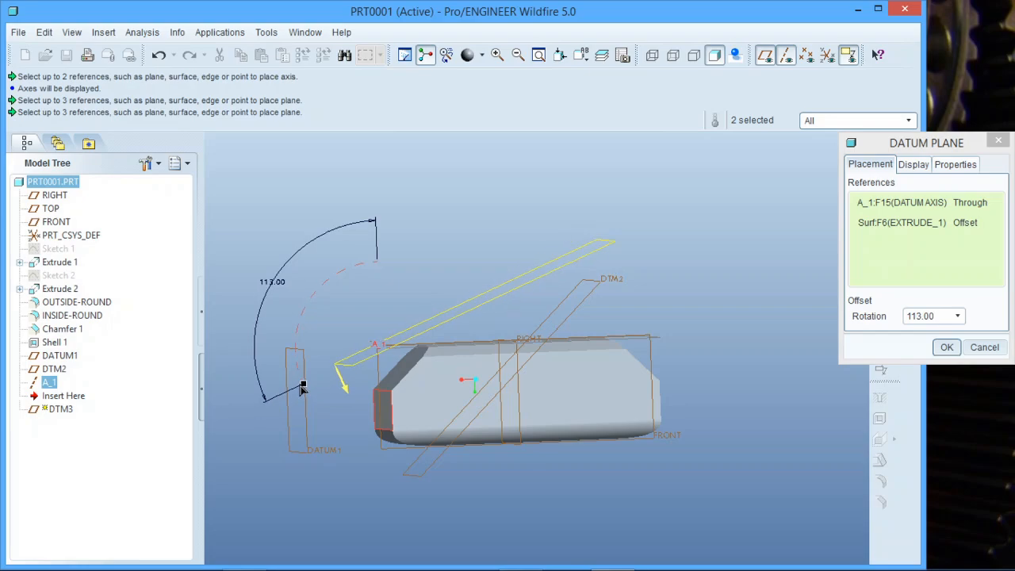
middle_click_drag(464, 402, 446, 399)
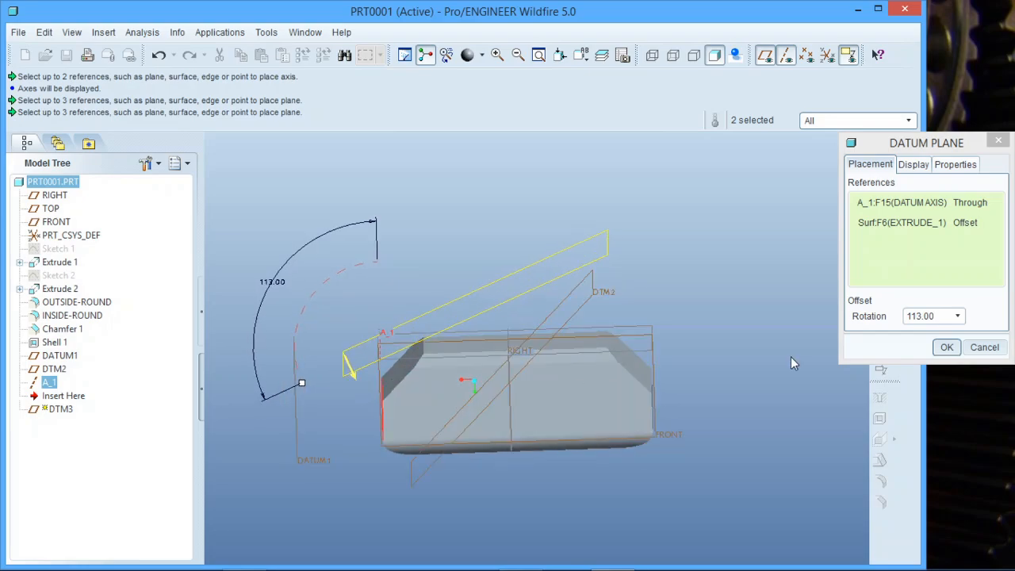
left_click(948, 349)
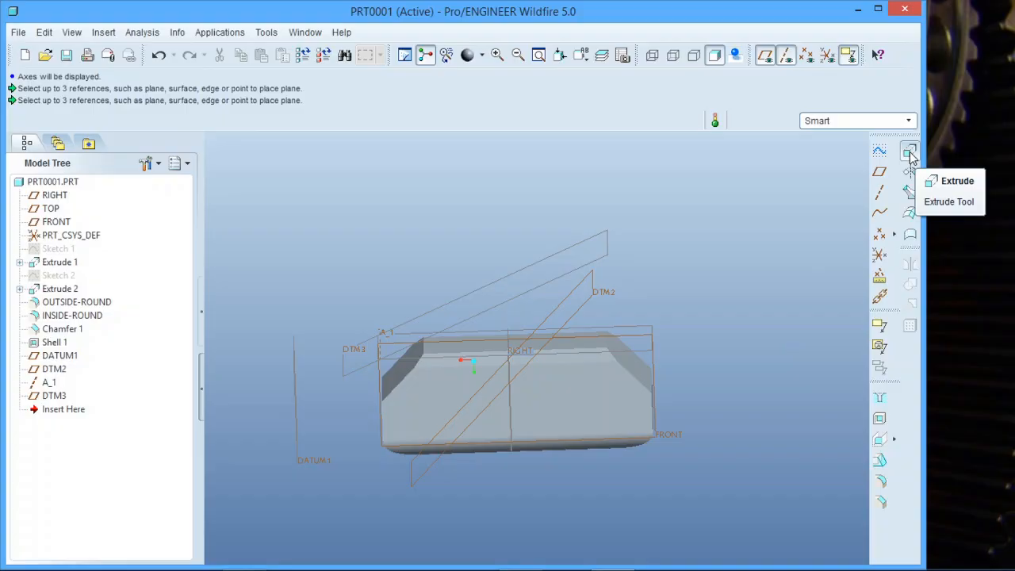
Step: Start a sketch on the new angled plane with FRONT as the top orientation reference, and add axis A_1 as a sketch reference
left_click(880, 151)
left_click(567, 277)
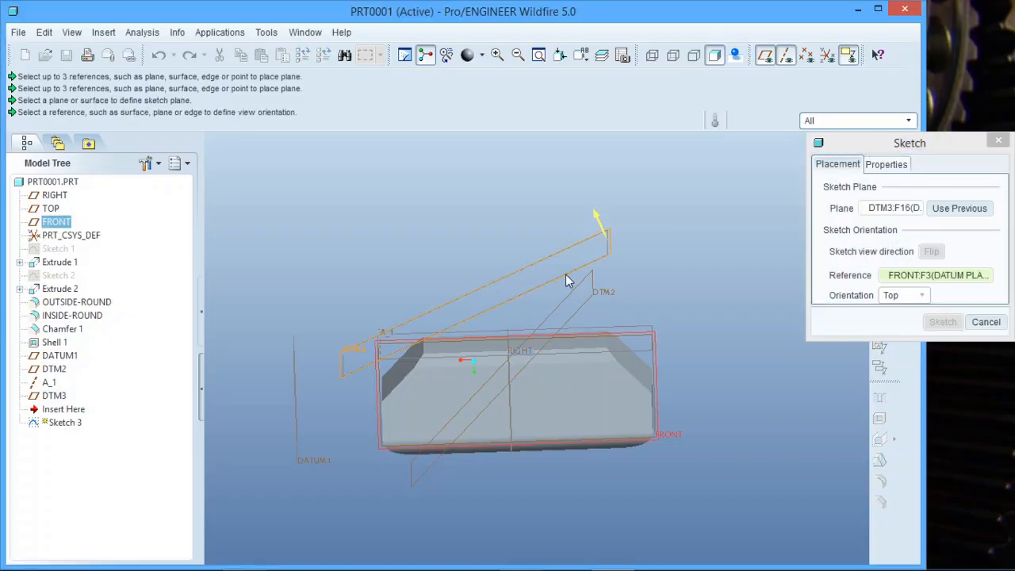
left_click(932, 321)
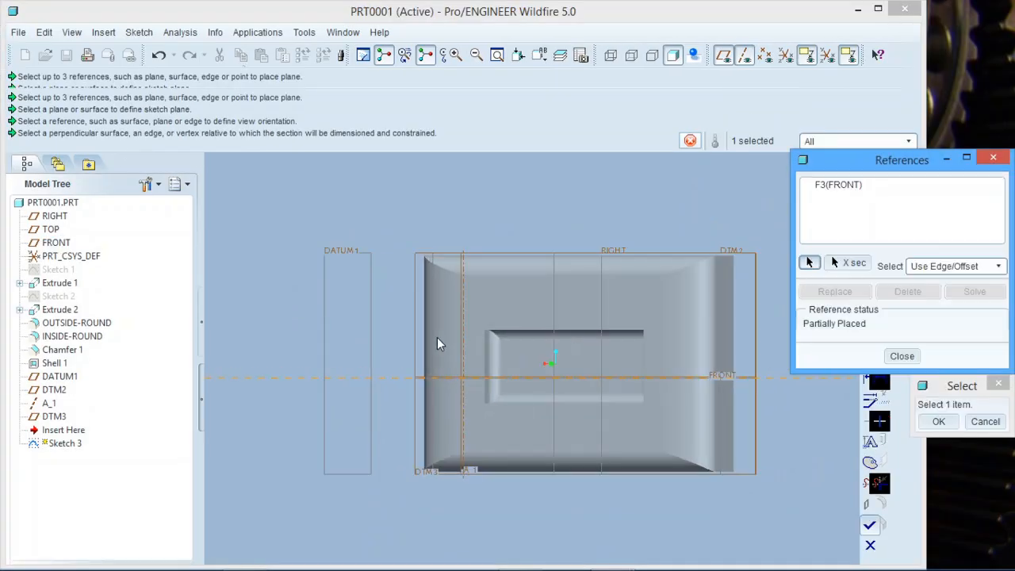
scroll(437, 337, "up", 3)
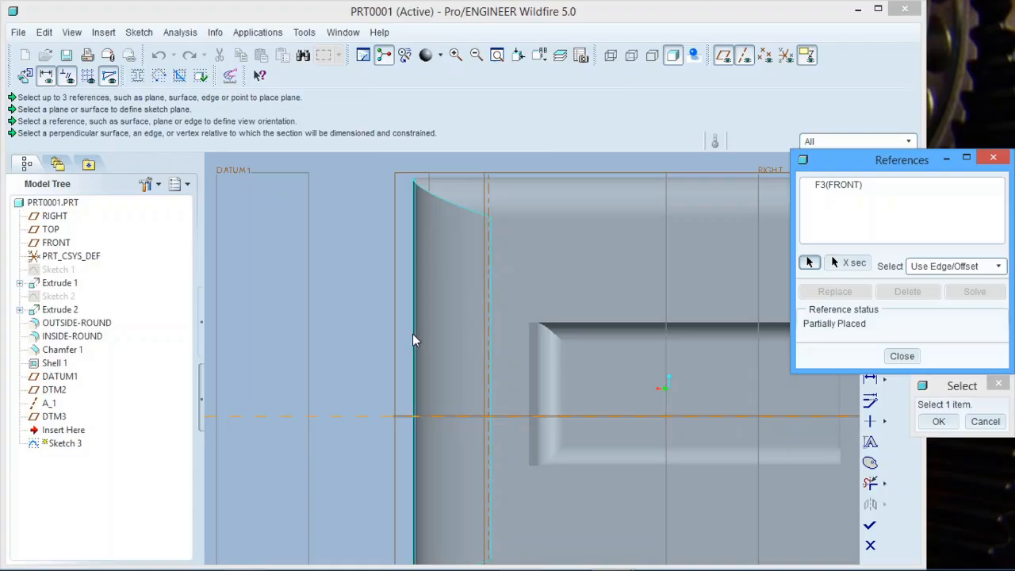
left_click(490, 341)
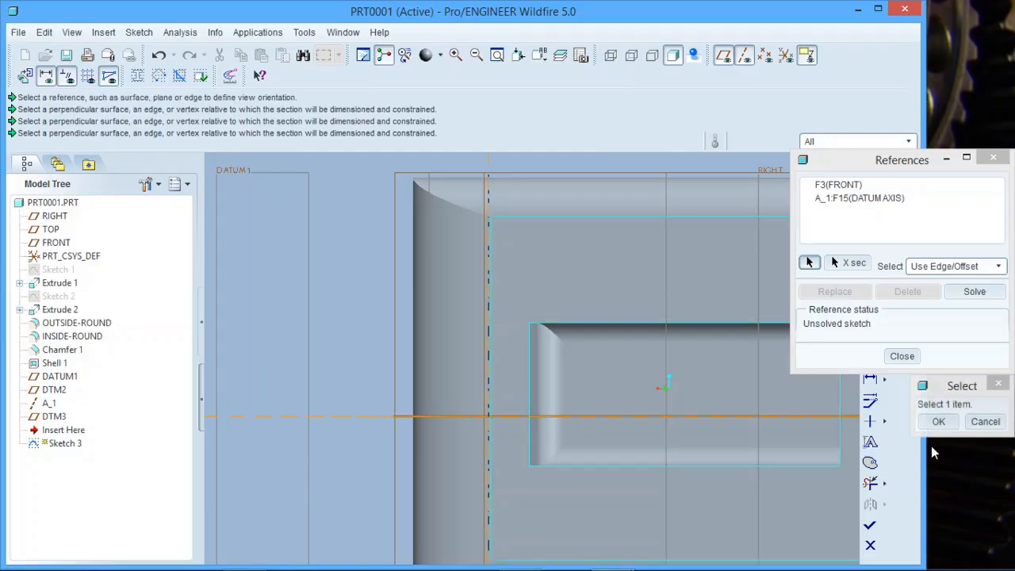
Step: Accept the sketch references, draw a circle about 30 in diameter centred where axis A_1 crosses FRONT, and finish the sketch
left_click(939, 421)
left_click(905, 357)
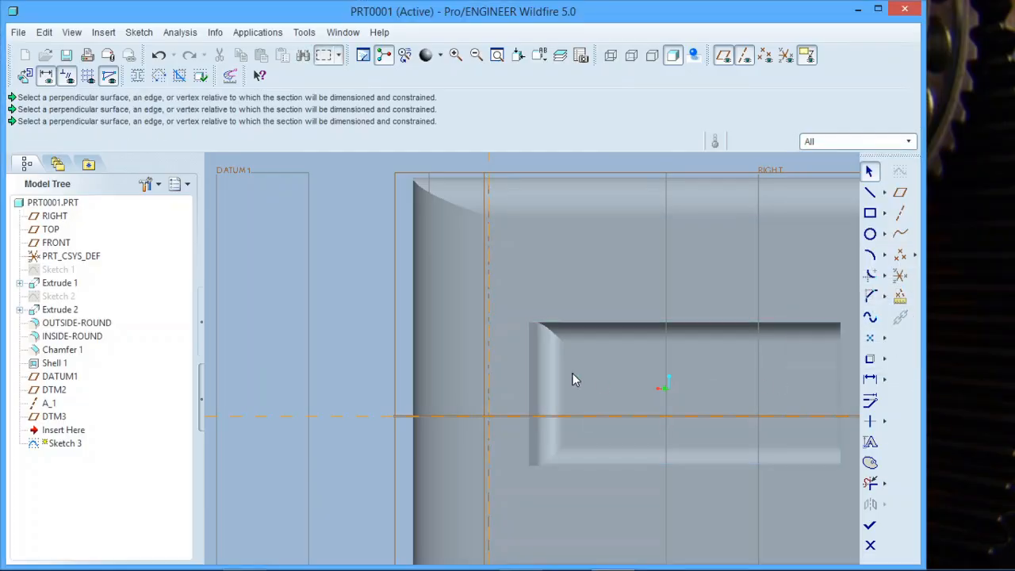
left_click(870, 234)
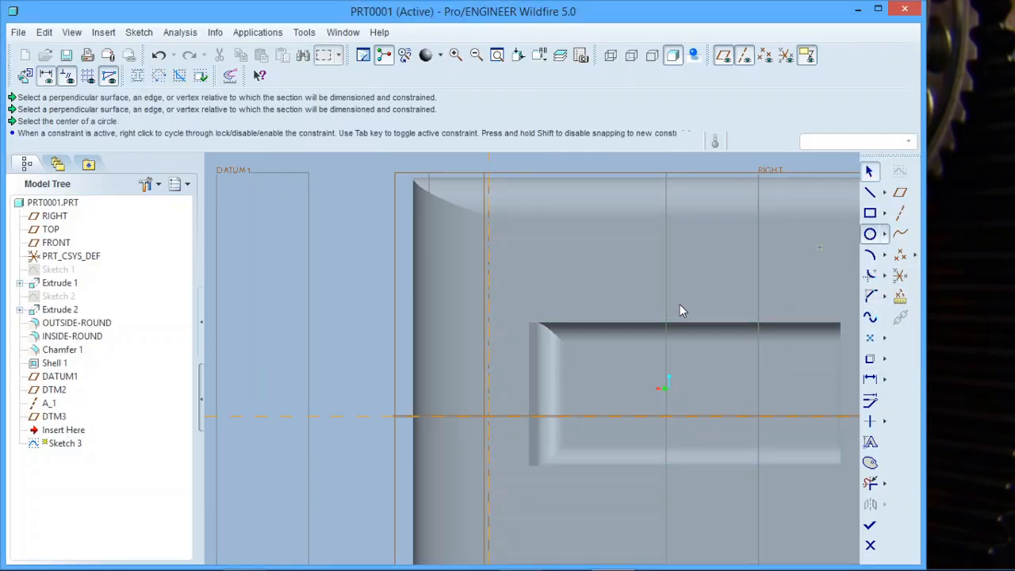
left_click(488, 415)
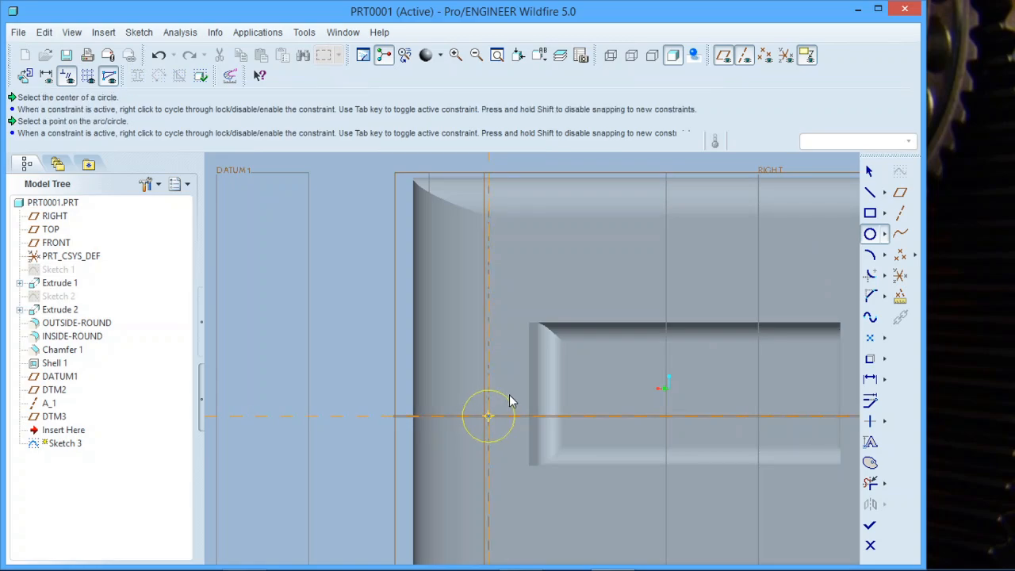
middle_click(552, 337)
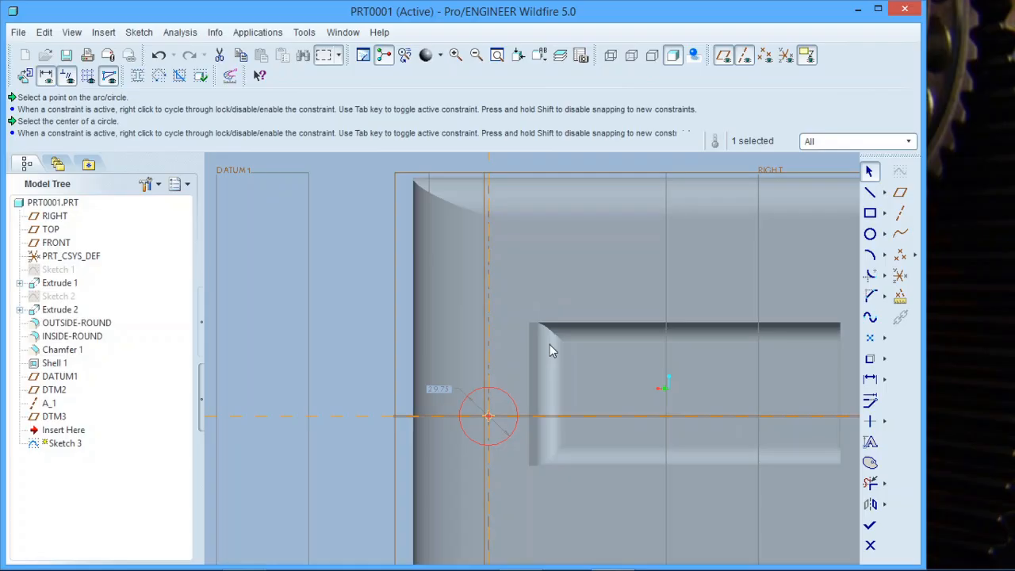
middle_click_drag(552, 352, 558, 437)
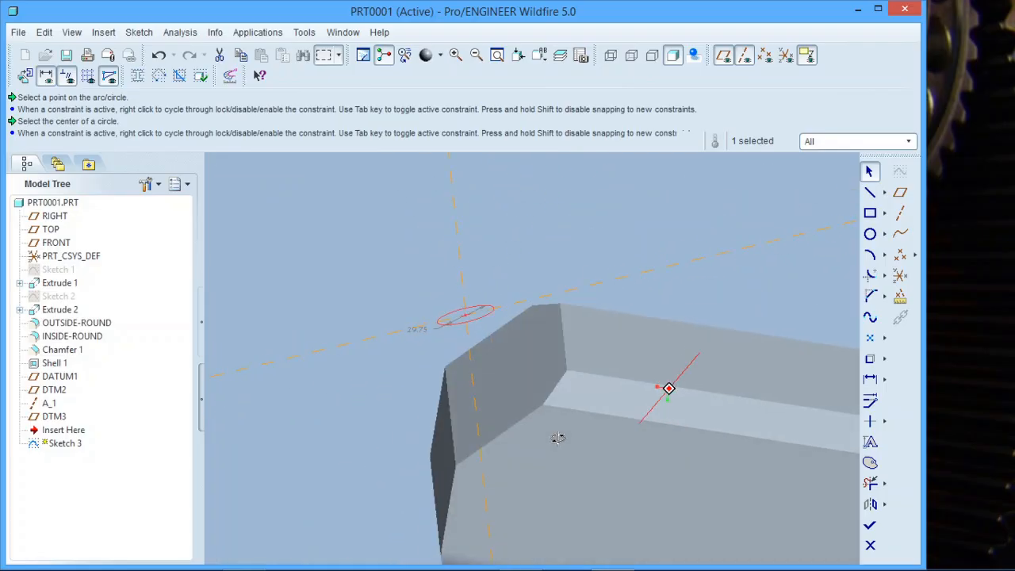
left_click(871, 524)
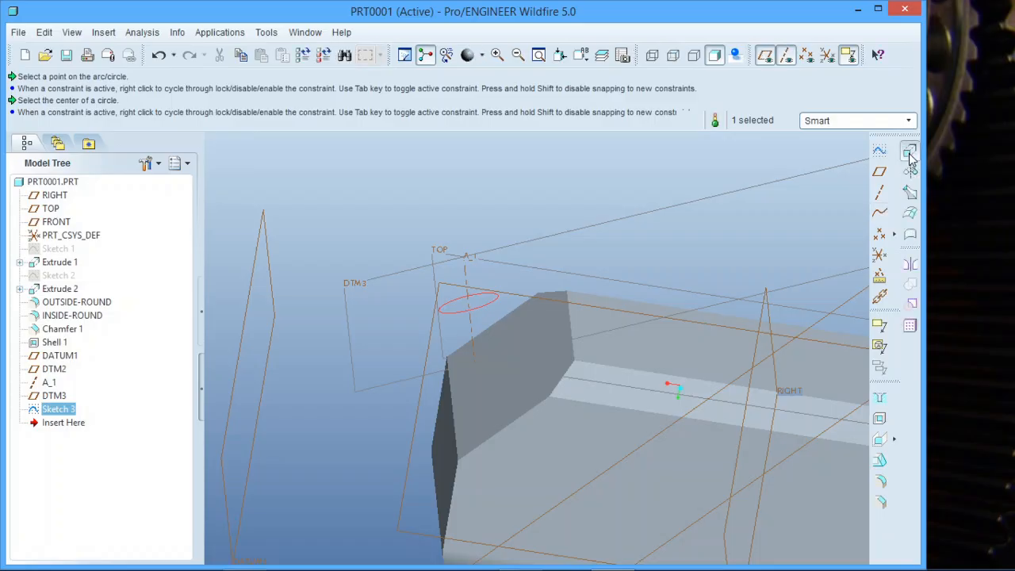
Step: Extrude the circle about 39 deep toward the chamfered face as a solid cylinder
left_click(909, 152)
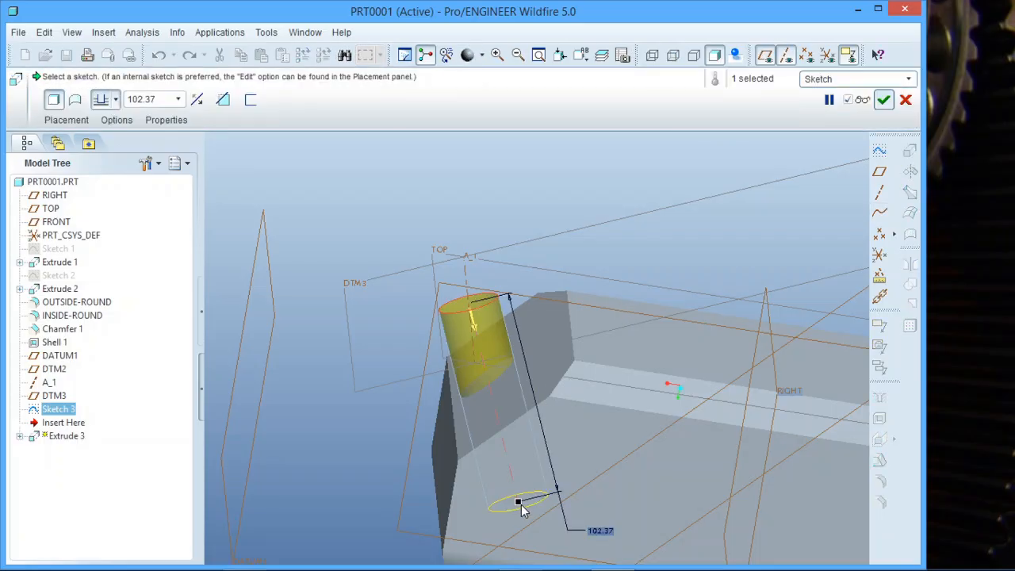
left_click_drag(520, 509, 508, 377)
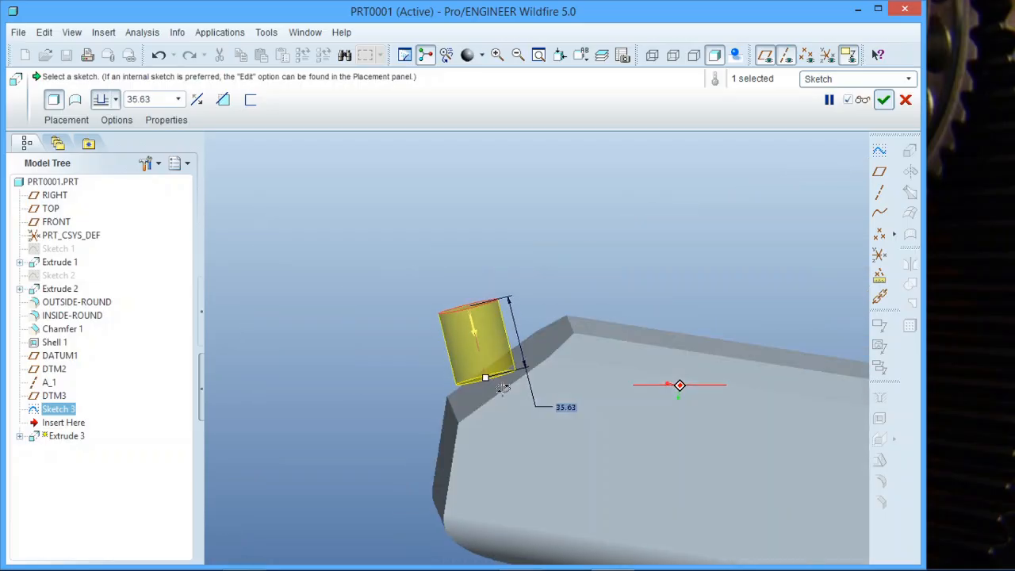
left_click_drag(486, 378, 487, 387)
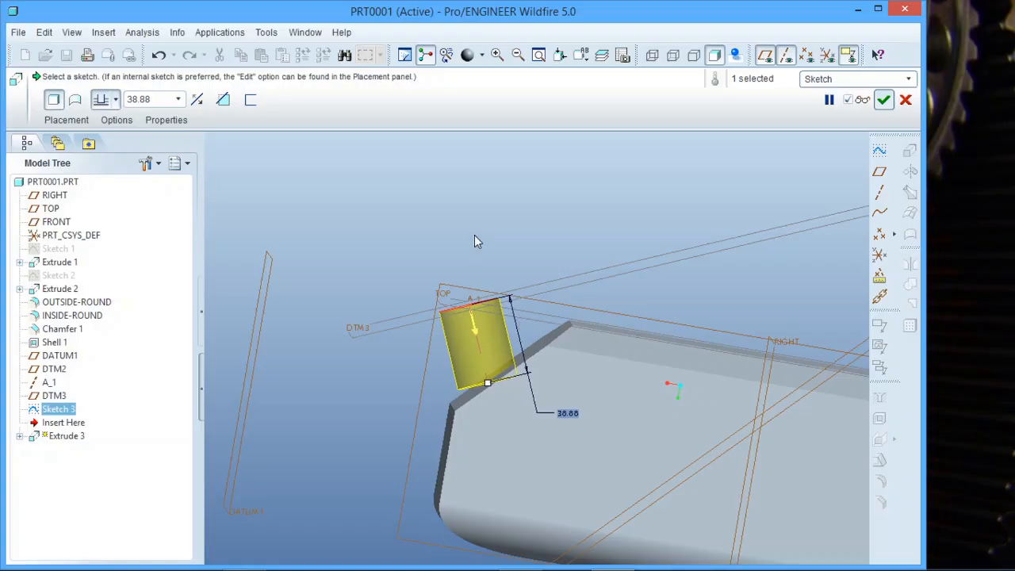
left_click(883, 99)
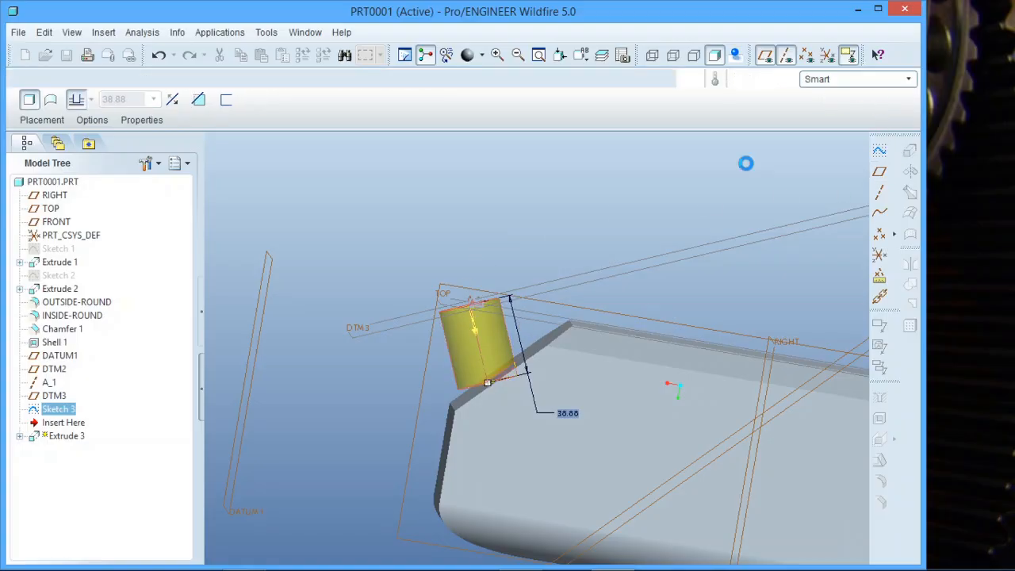
Step: Start a datum plane offset from angled plane DTM3, about 47 toward the body
mouse_move(542, 350)
middle_mouse_down()
mouse_move(525, 321)
mouse_move(537, 331)
middle_mouse_up()
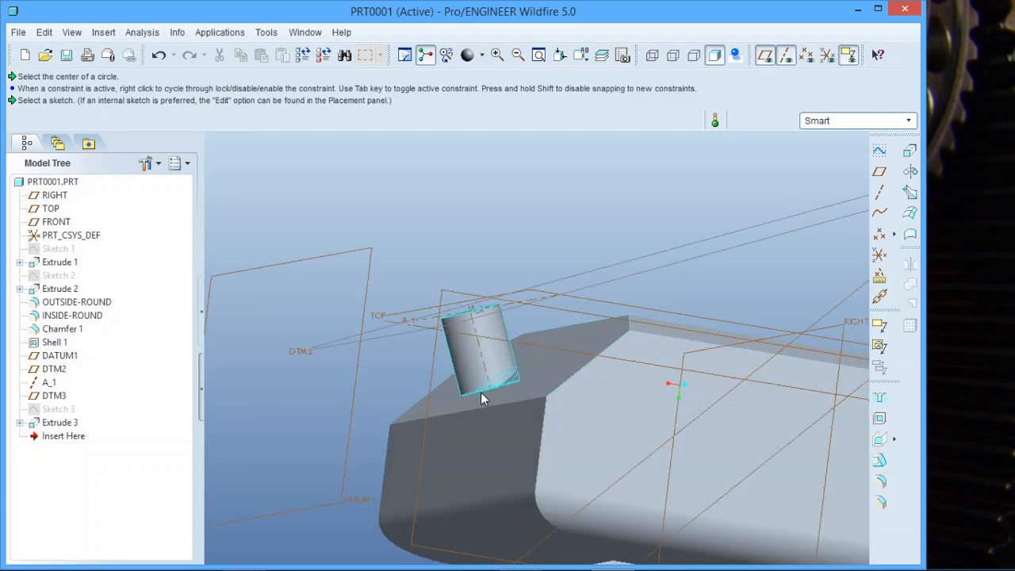
middle_click_drag(481, 399, 405, 365)
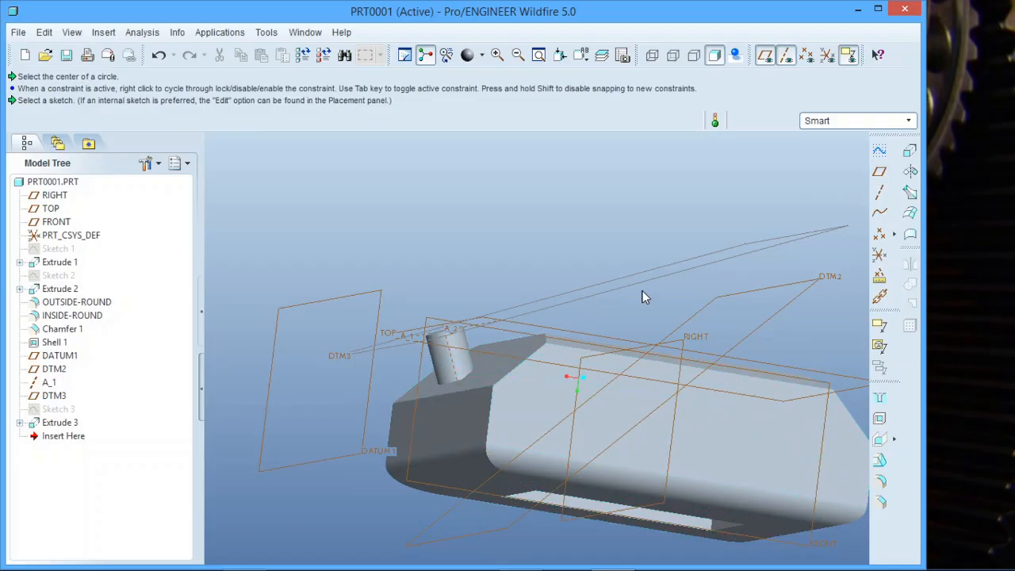
left_click(878, 172)
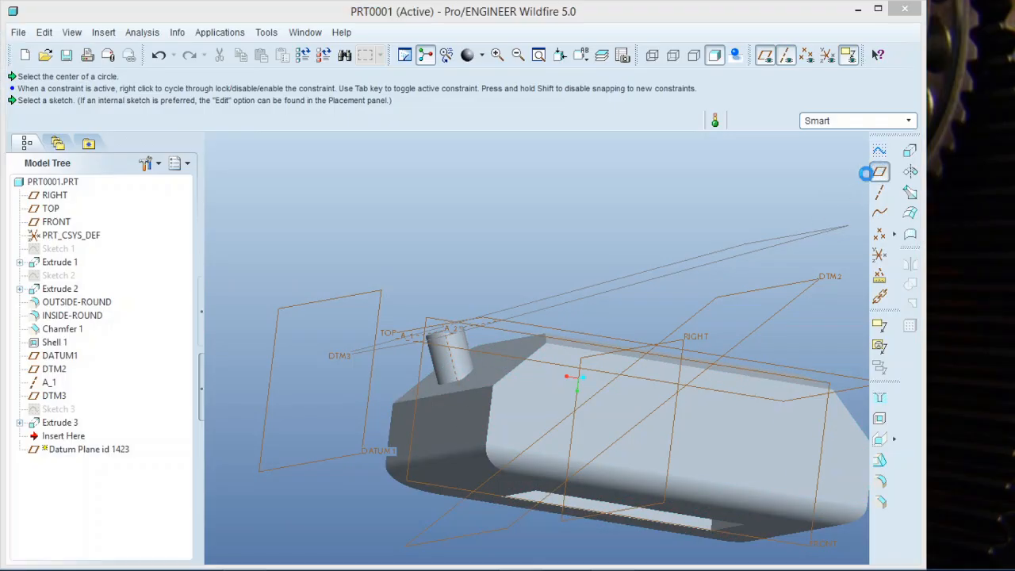
left_click(749, 254)
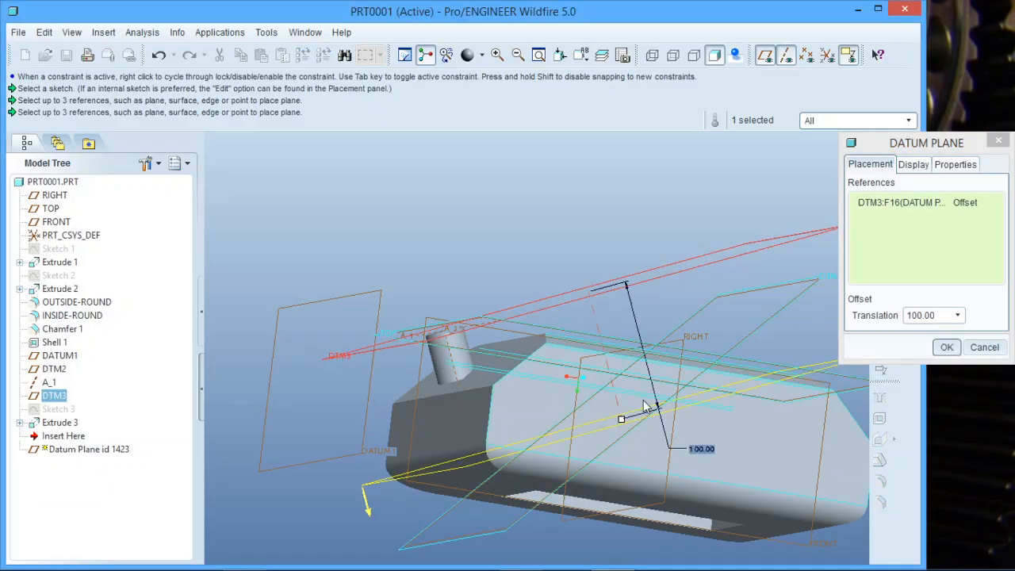
left_click_drag(625, 426, 605, 353)
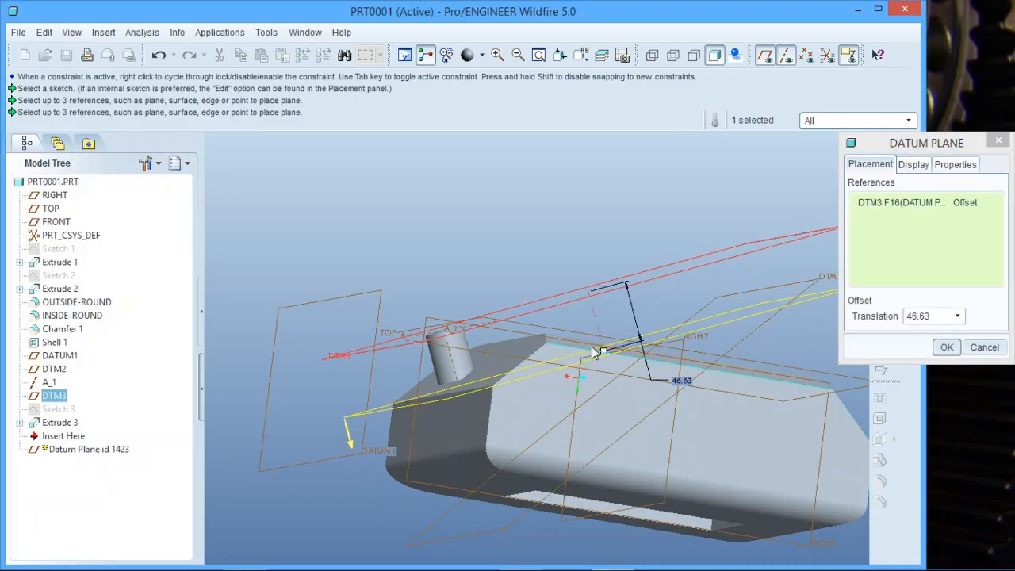
Step: Adjust the new plane's offset from DTM3 to 46, measured toward the body, and create the plane
left_click(581, 55)
left_click(602, 55)
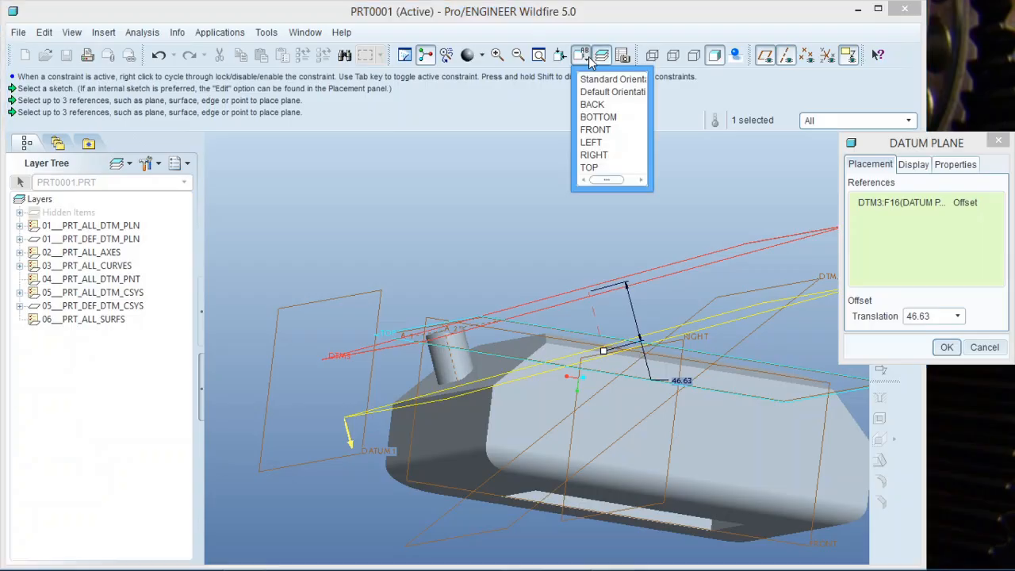
left_click(581, 55)
left_click(602, 55)
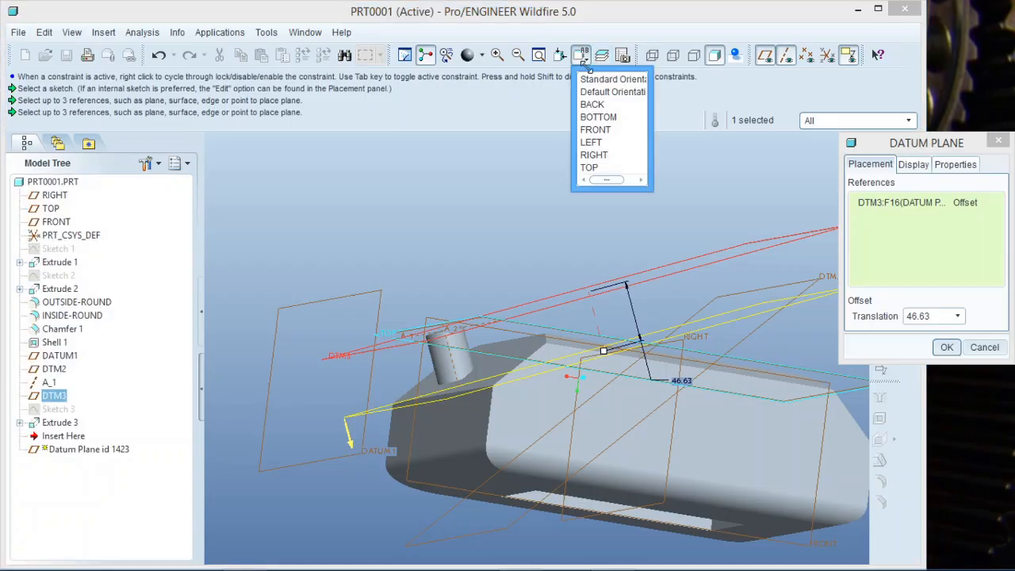
left_click(594, 154)
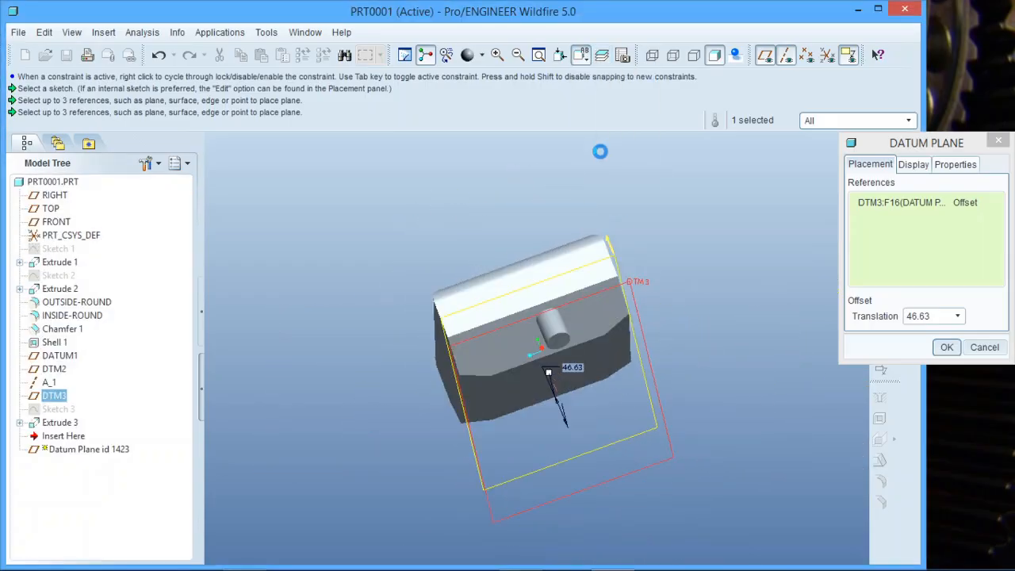
left_click(582, 55)
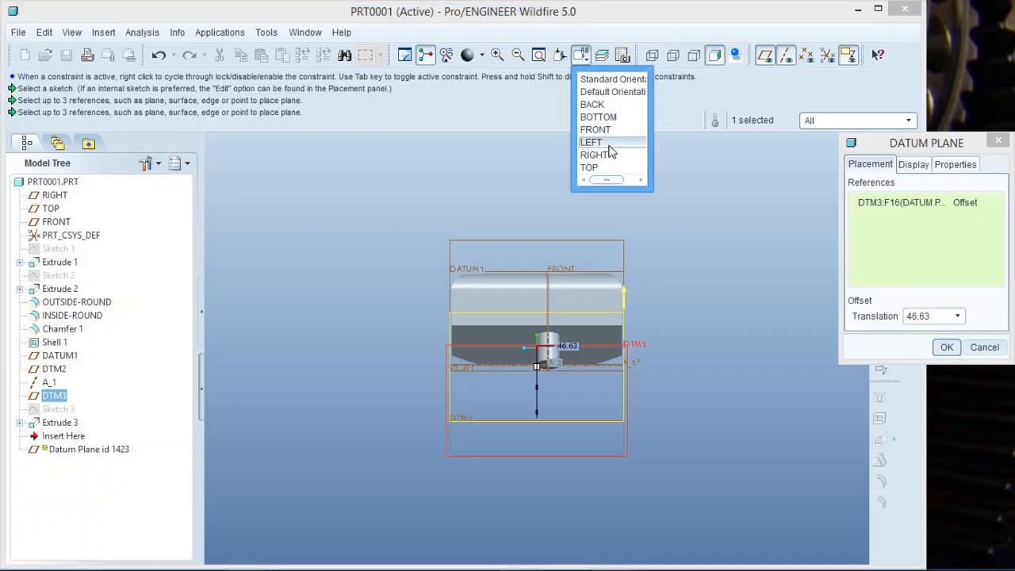
left_click(608, 130)
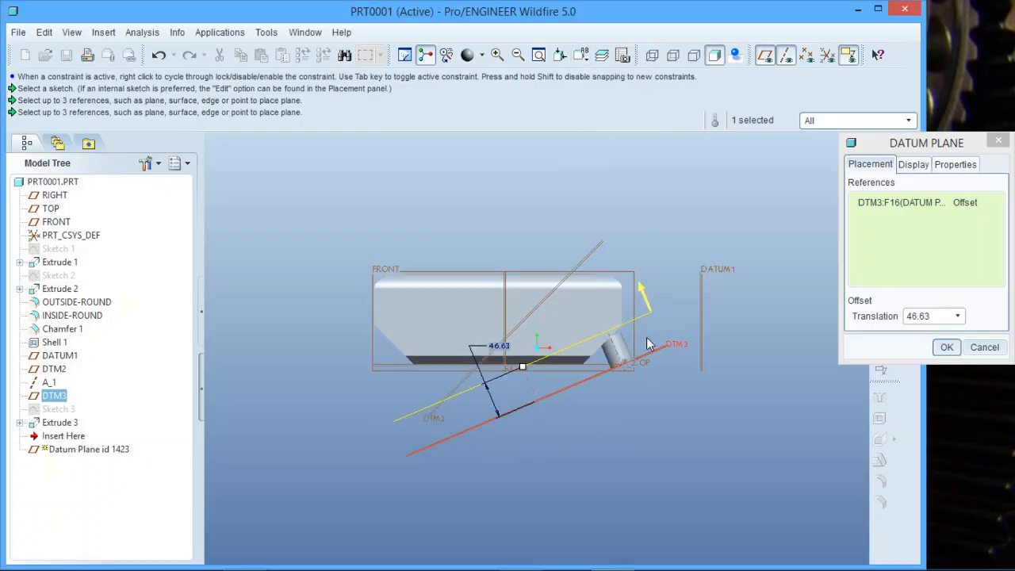
scroll(632, 334, "down", 4)
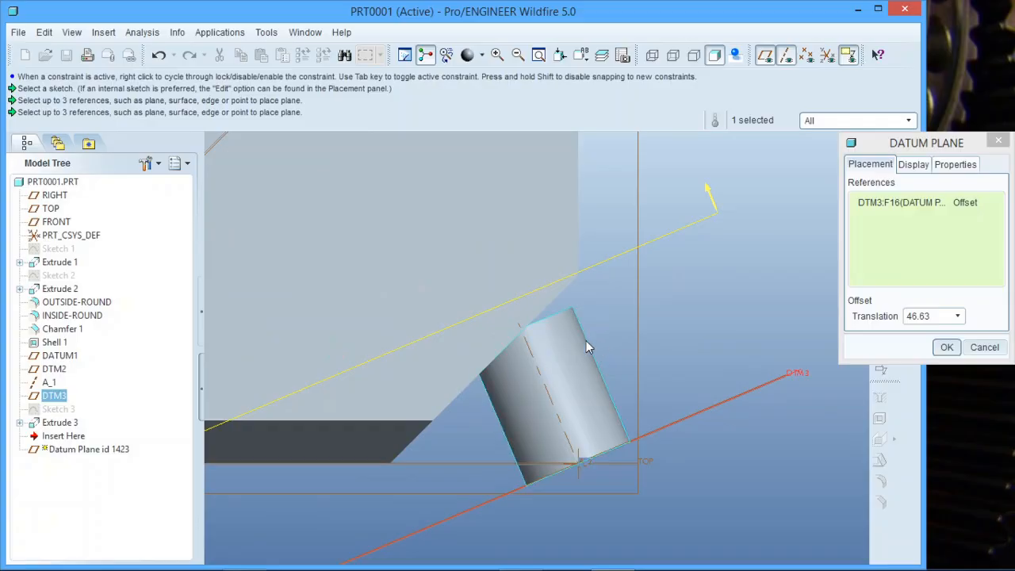
scroll(659, 319, "up", 2)
left_click_drag(314, 426, 310, 423)
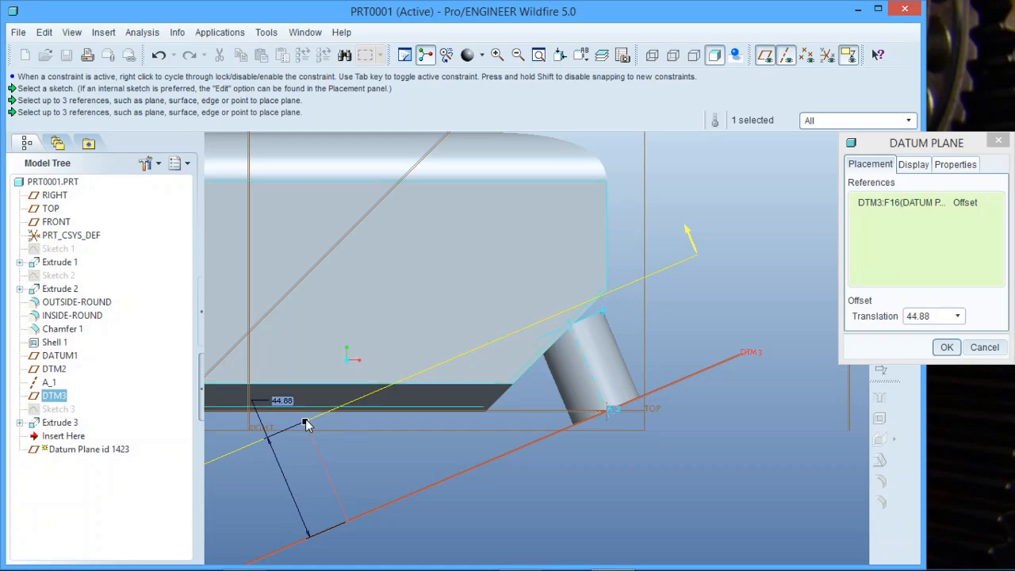
left_click_drag(309, 424, 306, 421)
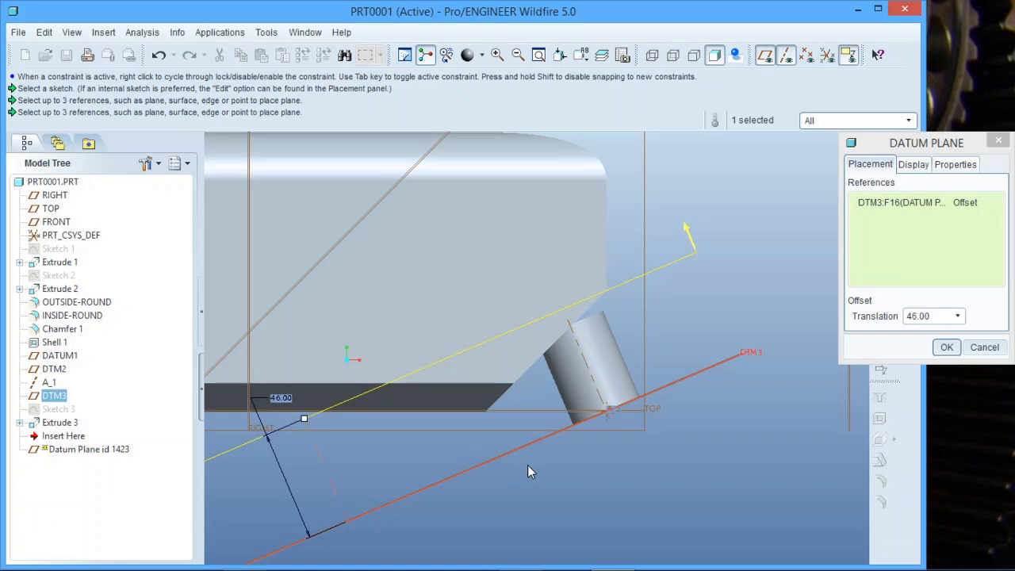
left_click(947, 347)
Step: Start a sketch on plane DTM4 with FRONT as the bottom orientation reference and display the model's hidden lines in grey
key("ctrl+d")
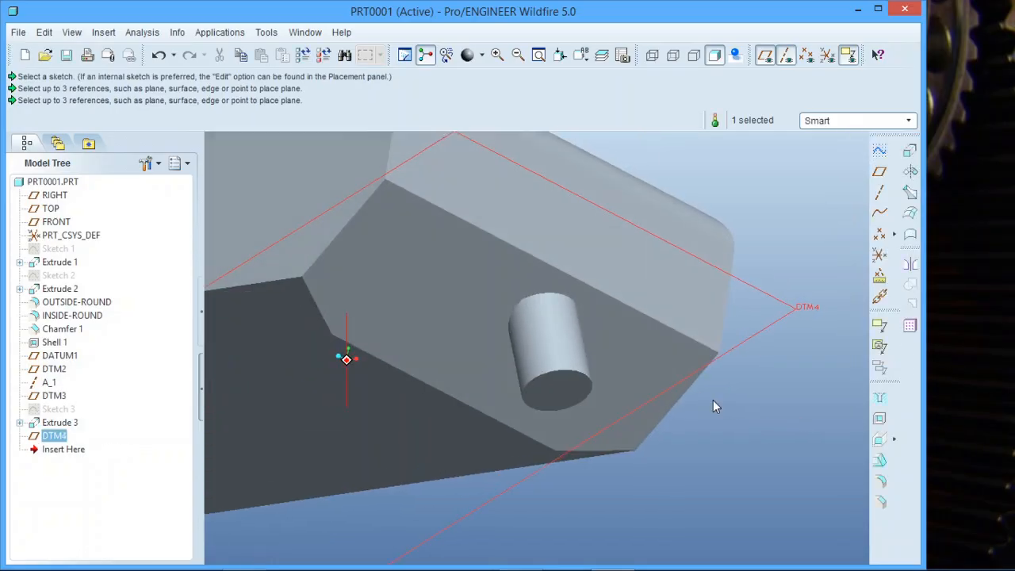
middle_click_drag(713, 400, 701, 431)
scroll(699, 430, "up", 3)
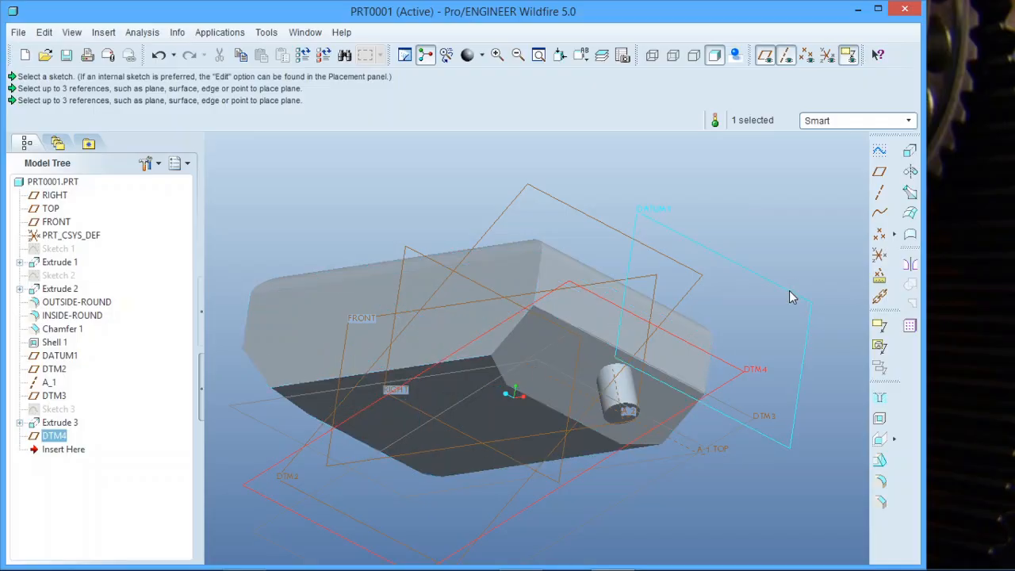
left_click(879, 151)
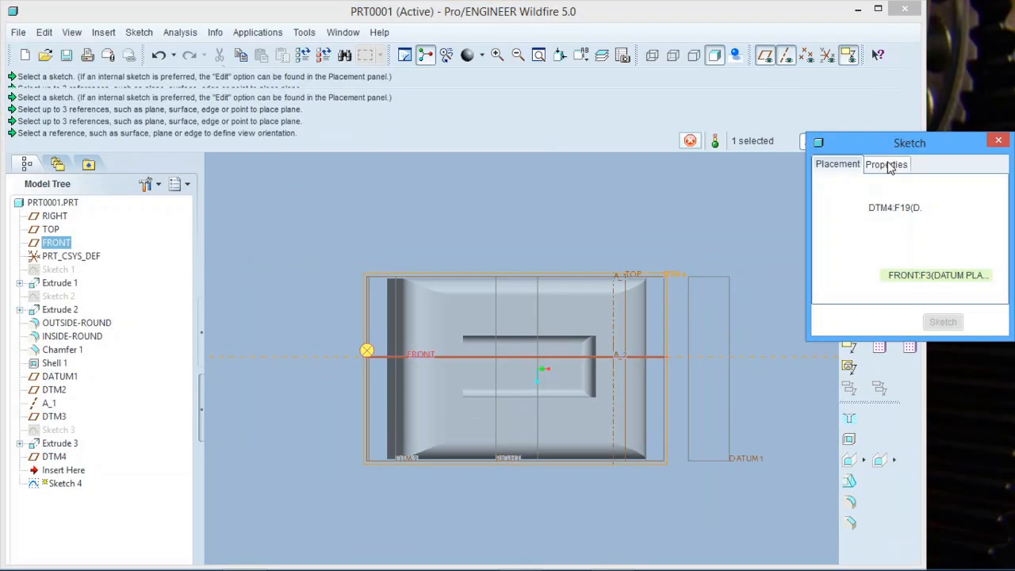
scroll(643, 329, "down", 3)
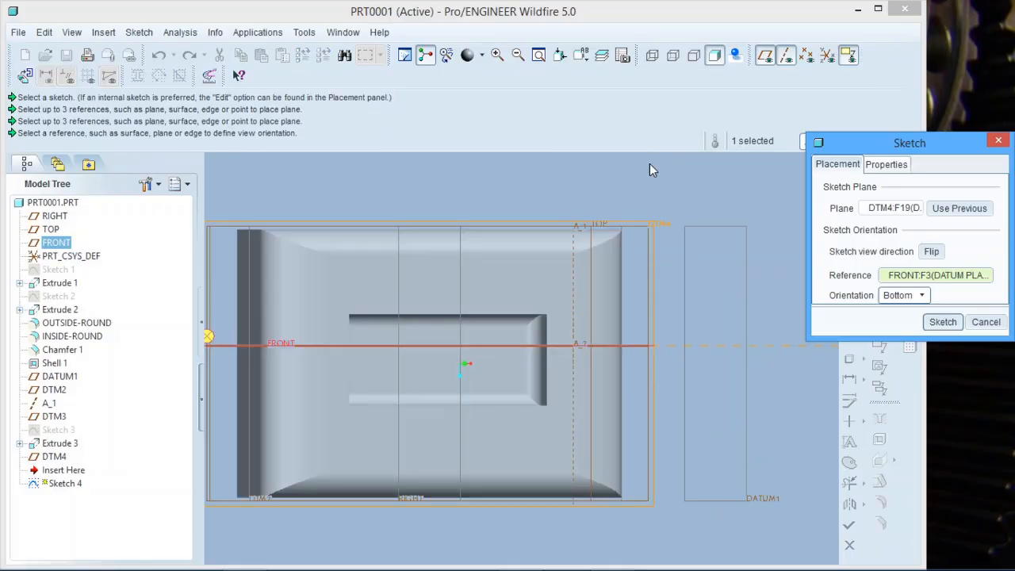
left_click(583, 57)
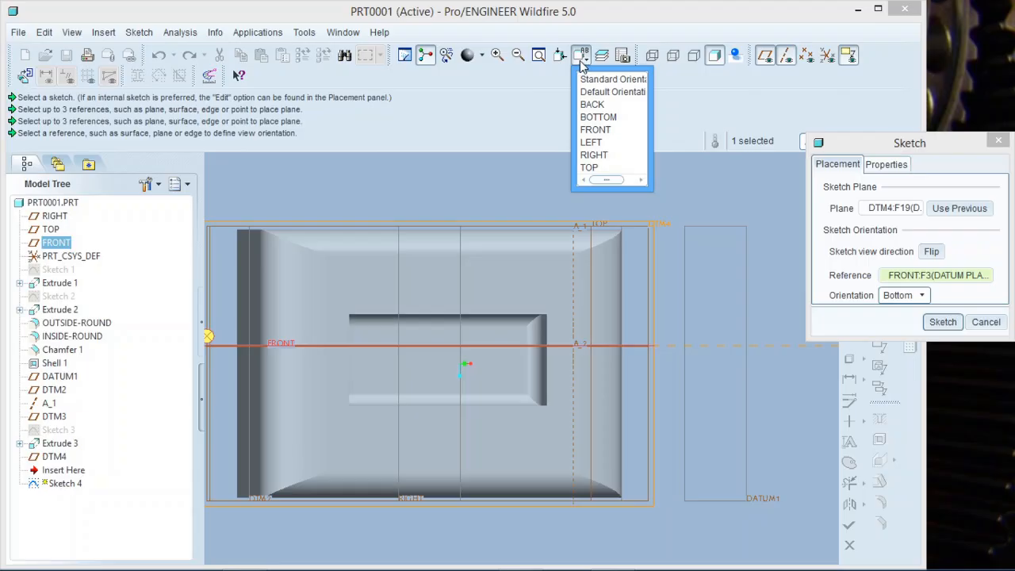
left_click_drag(737, 93, 695, 73)
left_click(673, 56)
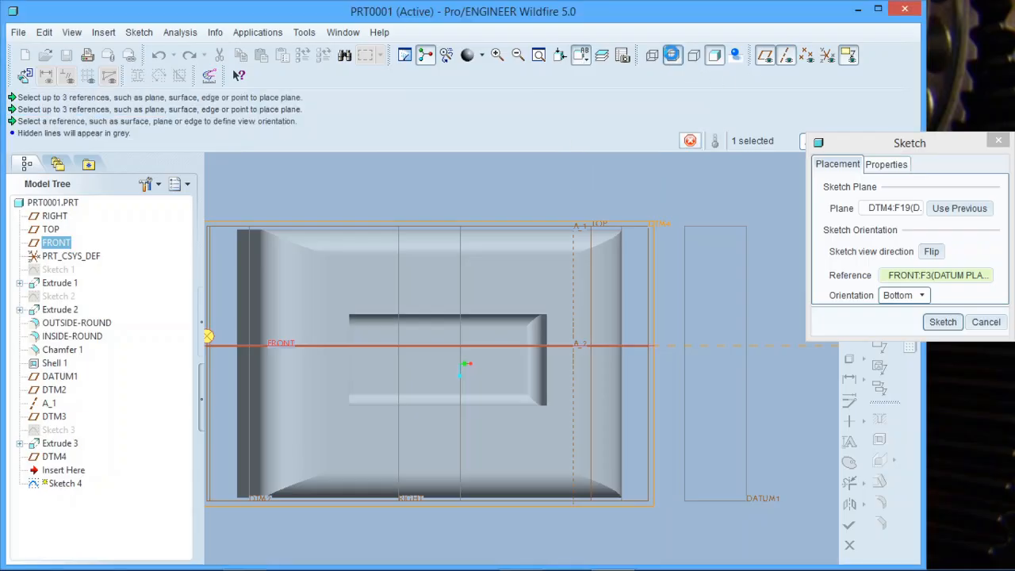
scroll(591, 326, "down", 3)
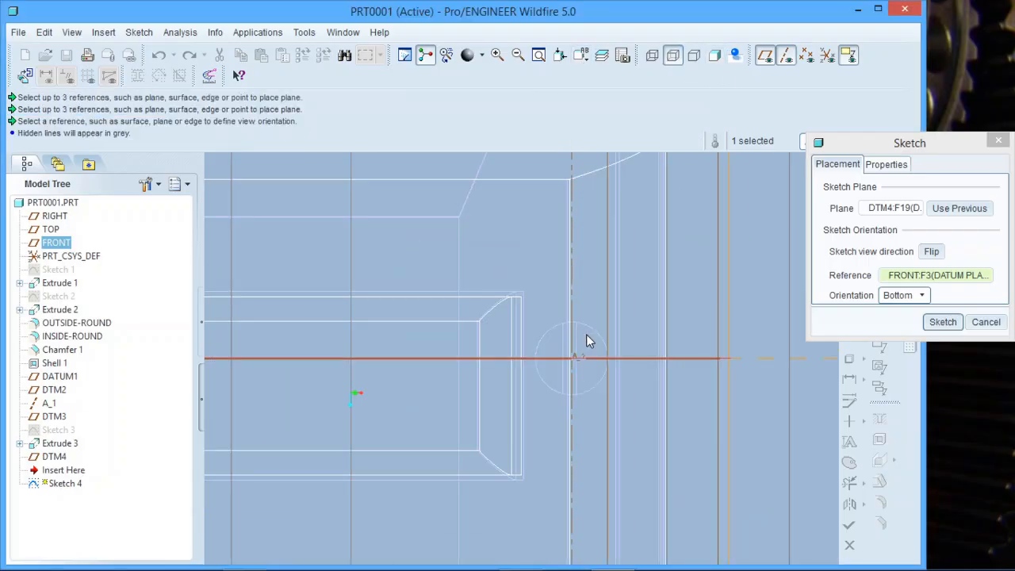
scroll(609, 323, "down", 1)
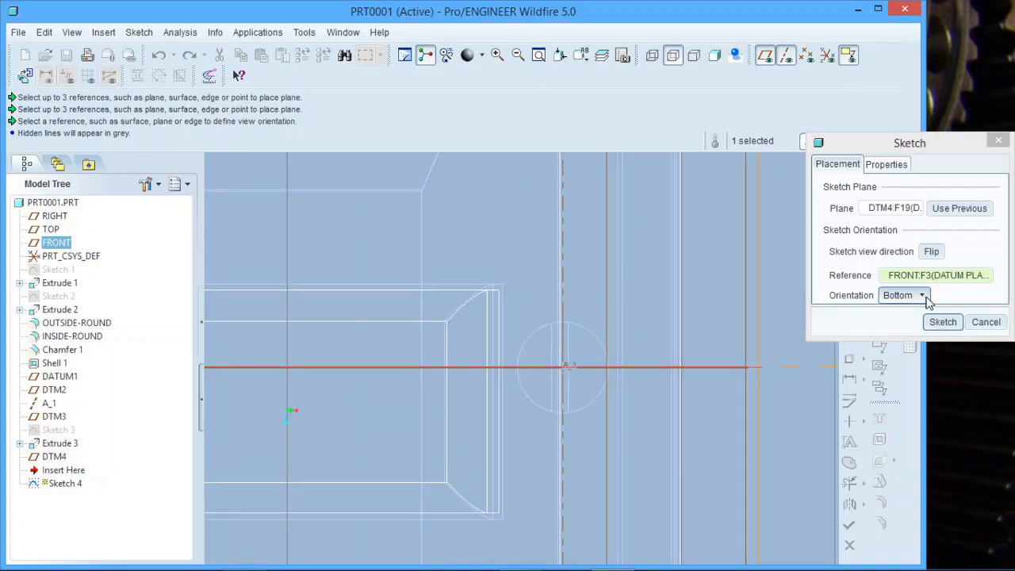
left_click(943, 322)
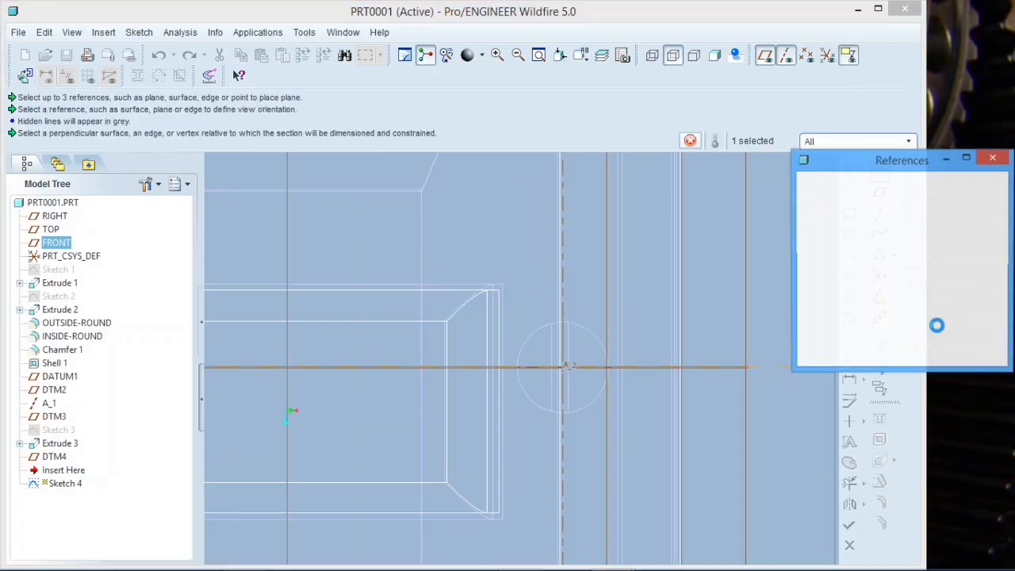
Step: Add the extruded cylinder's round surface as a sketch reference and accept the references
left_click(590, 325)
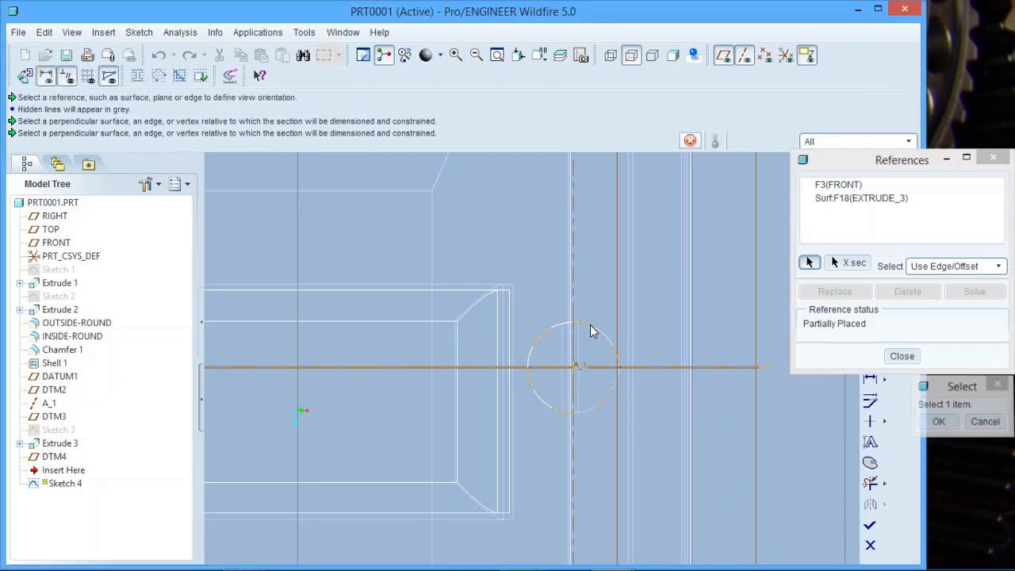
left_click(944, 421)
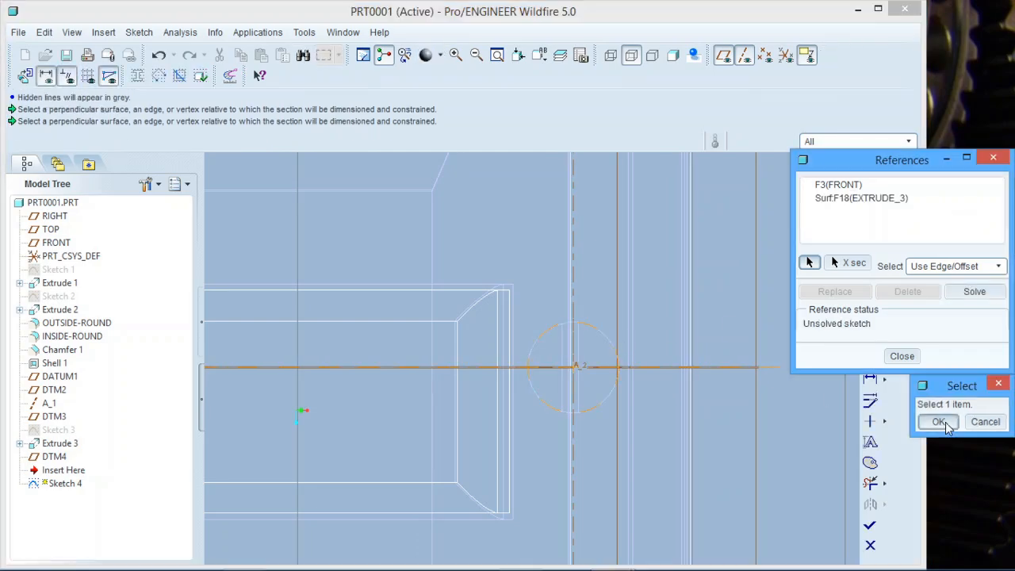
left_click(905, 357)
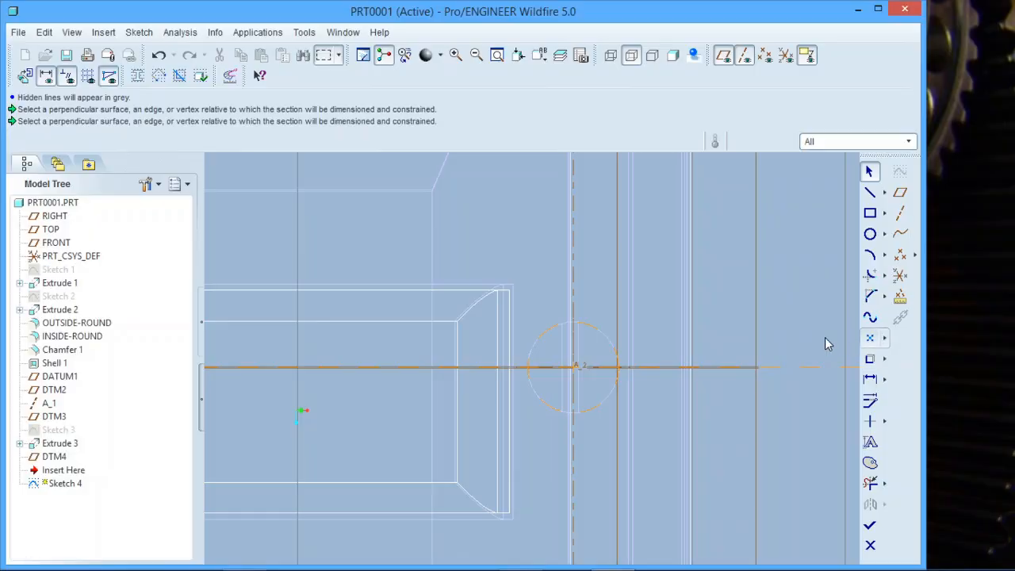
Step: Sketch a circle centred on axis A_2 matching the cylinder's circumference, finish the sketch and display the model shaded
left_click(870, 233)
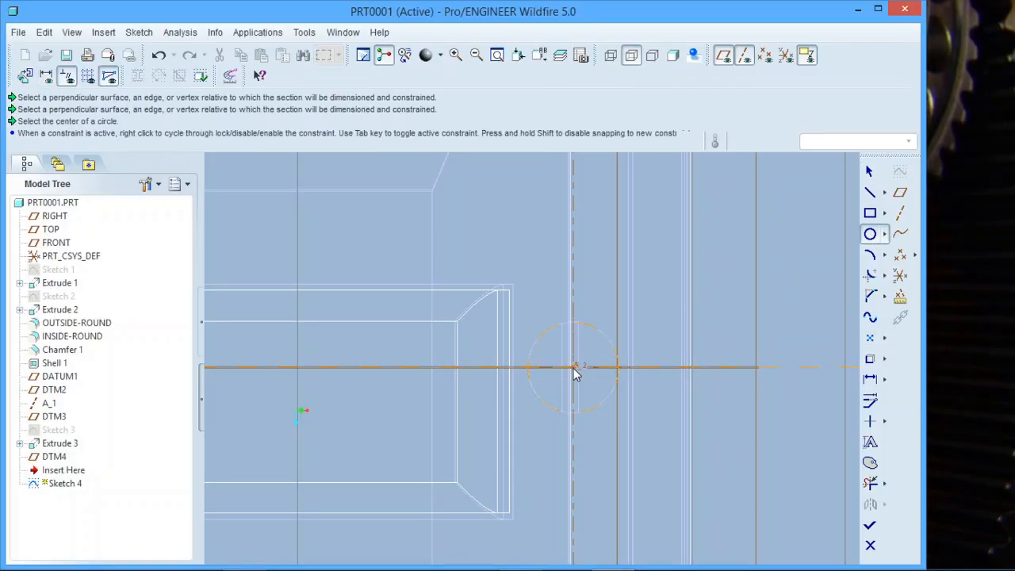
left_click(573, 368)
left_click(617, 366)
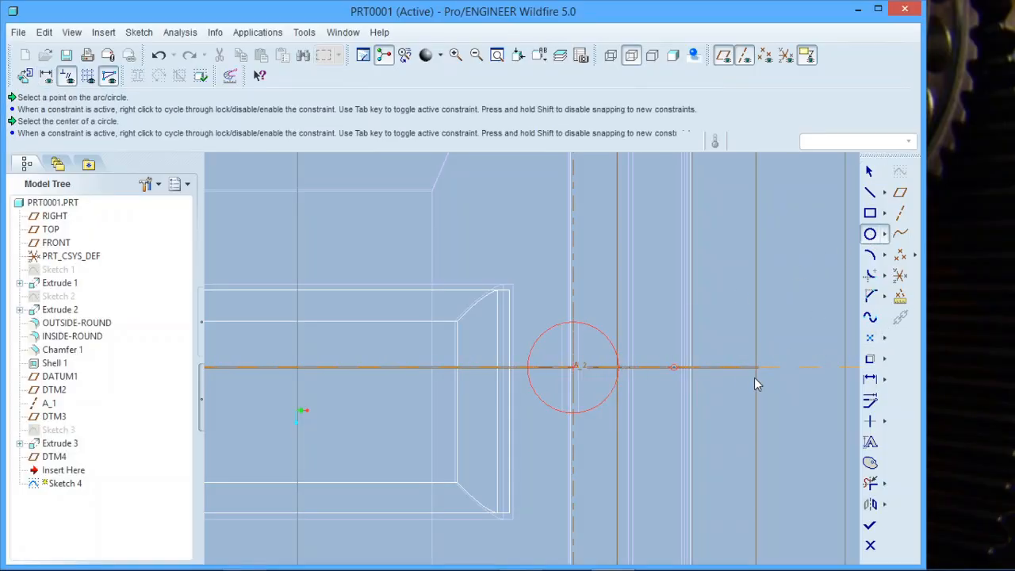
left_click(870, 526)
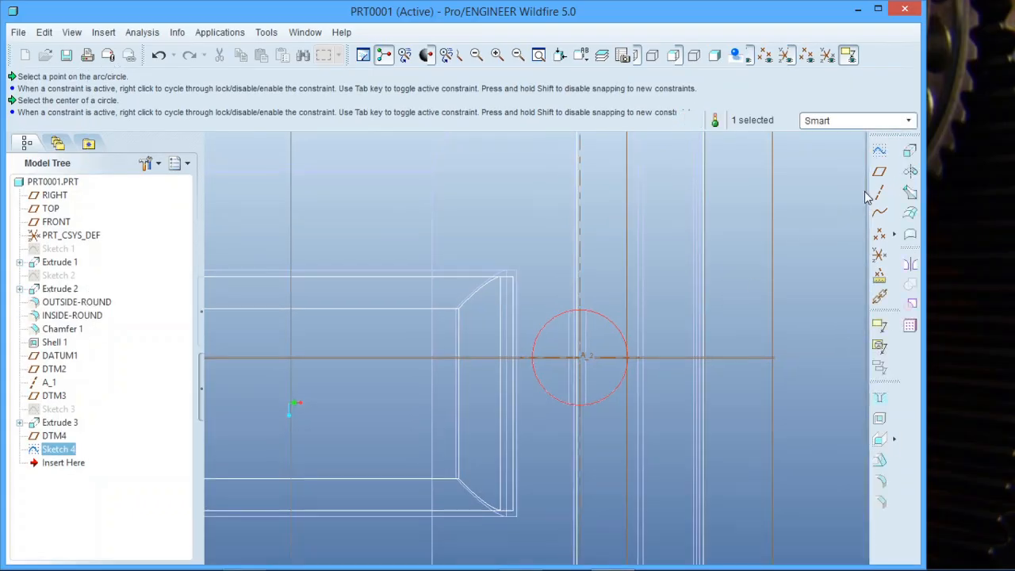
left_click(714, 53)
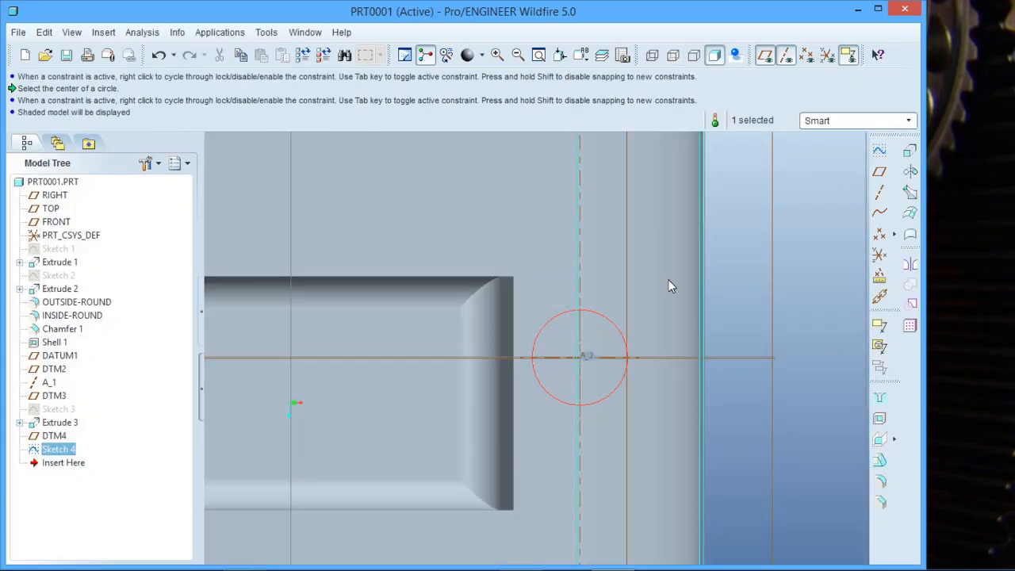
Step: Start an extrude of the circle sketch on DTM4 and flip its direction toward the existing cylinder
mouse_move(673, 286)
middle_mouse_down()
mouse_move(596, 333)
mouse_move(606, 289)
mouse_move(554, 313)
mouse_move(448, 331)
mouse_move(460, 341)
mouse_move(442, 325)
mouse_move(509, 371)
middle_mouse_up()
scroll(701, 367, "up", 4)
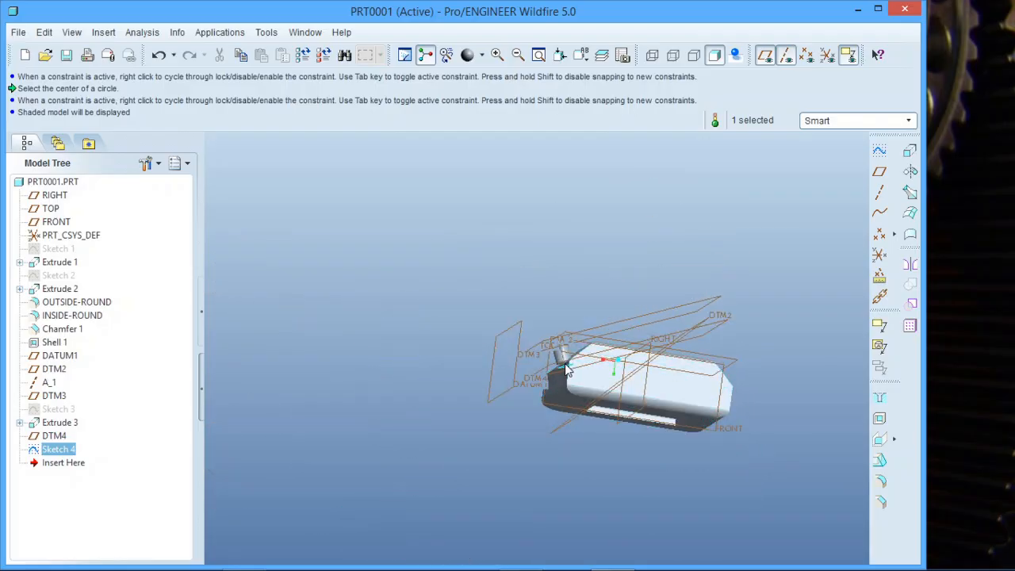
scroll(611, 377, "down", 4)
scroll(407, 369, "up", 1)
scroll(407, 370, "up", 2)
scroll(573, 362, "down", 2)
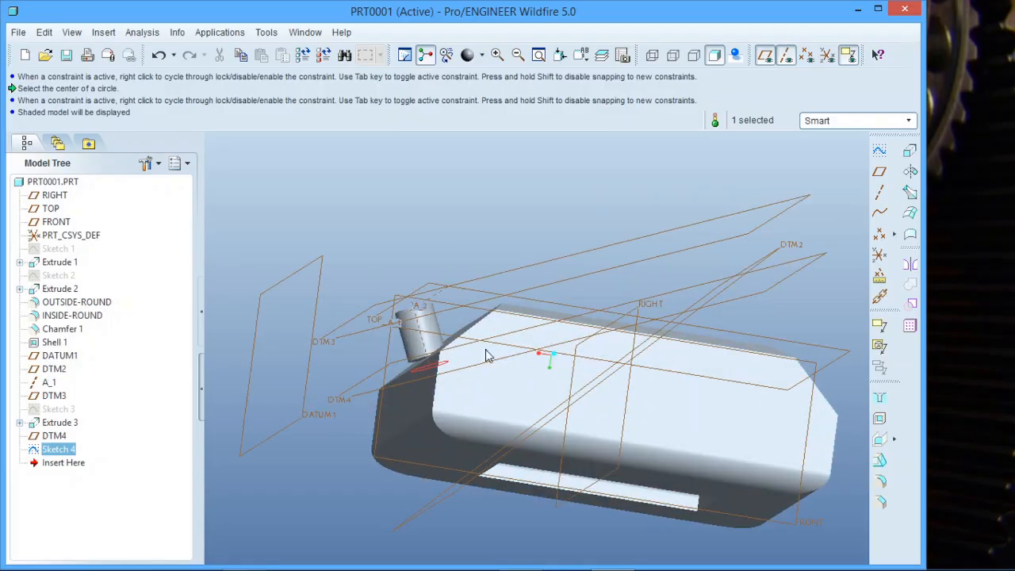
middle_click_drag(485, 350, 453, 345)
scroll(442, 360, "down", 3)
left_click(917, 158)
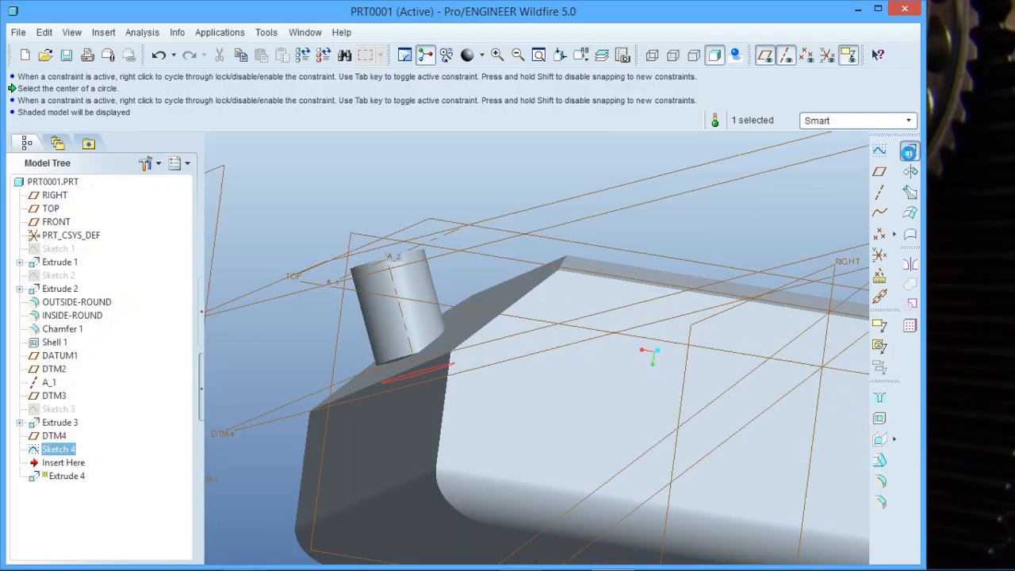
middle_click_drag(515, 398, 526, 369)
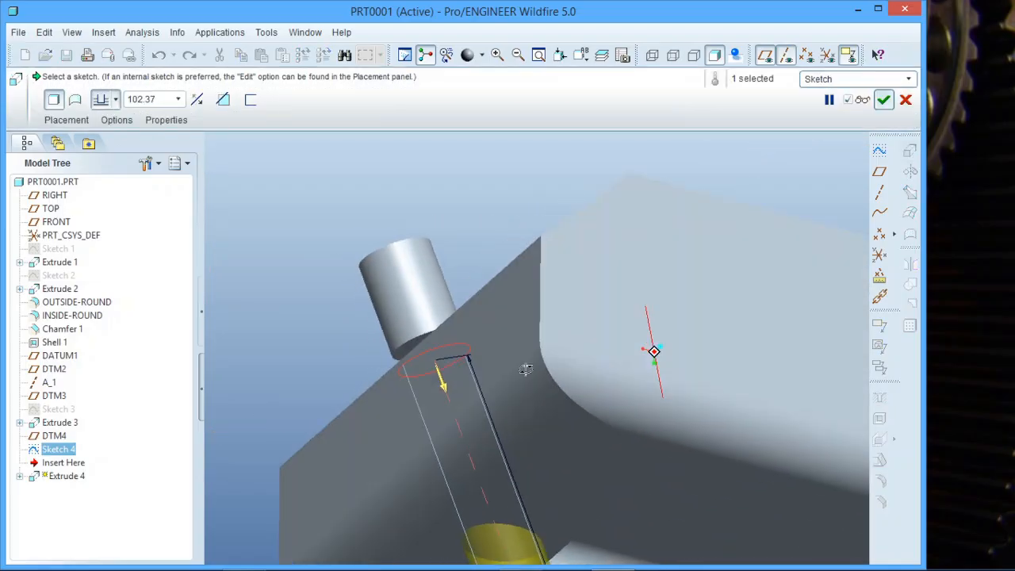
left_click(444, 380)
Step: Set the extrude depth to end at the cylinder's lower end face with the To Selected option, and complete the feature
left_click(115, 100)
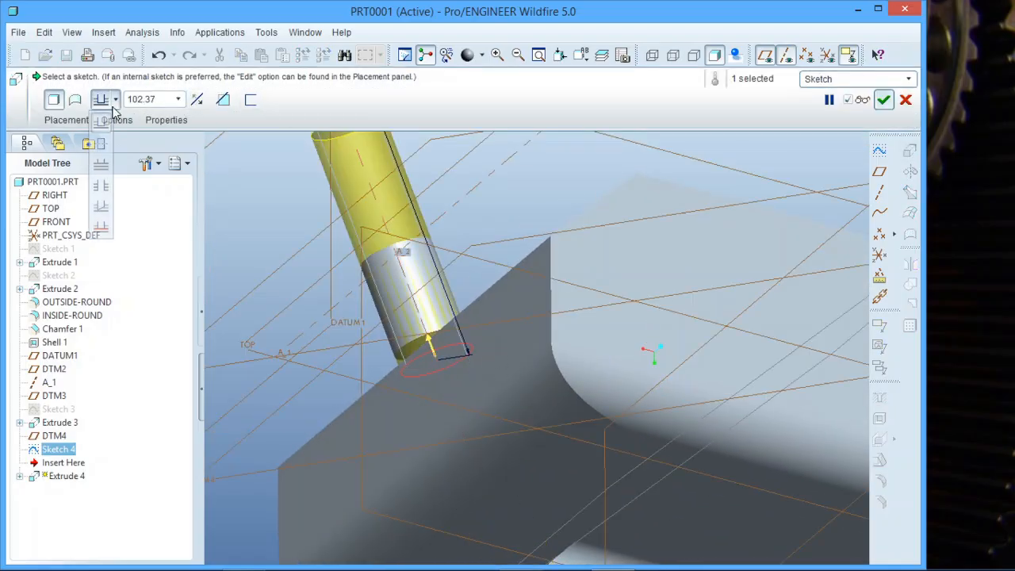
left_click(101, 230)
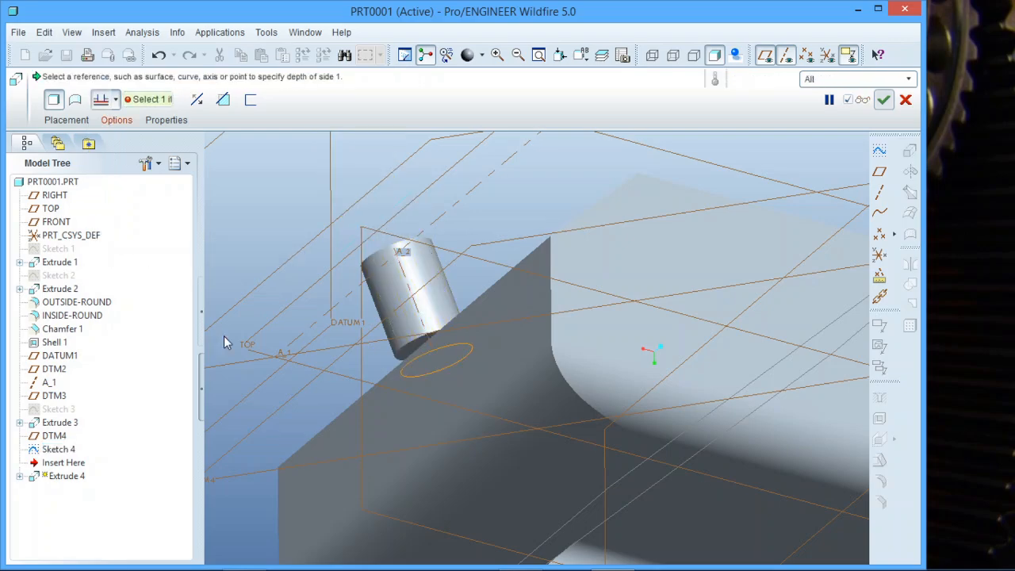
scroll(453, 377, "up", 4)
left_click(338, 317)
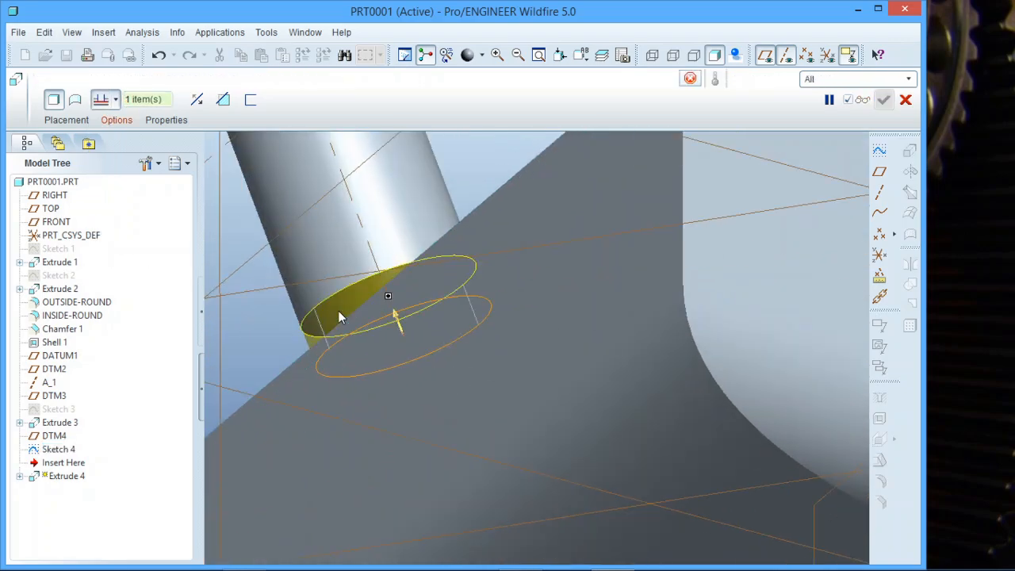
scroll(432, 343, "down", 5)
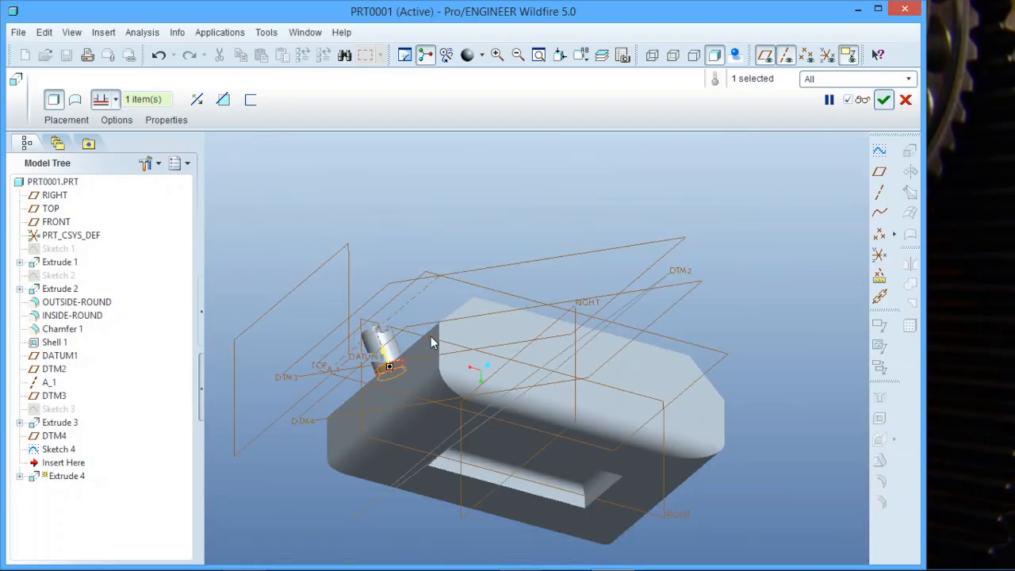
middle_click(418, 223)
Step: Inspect the joint between the extended cylinder and the chamfered face with datum planes hidden, and restore the plane display
middle_click_drag(483, 270, 494, 292)
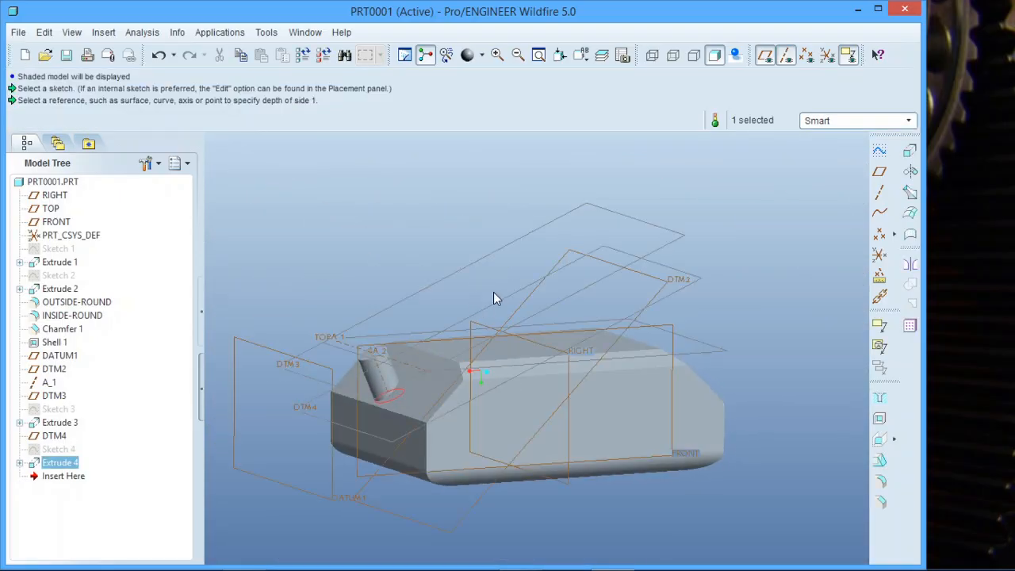
left_click(406, 218)
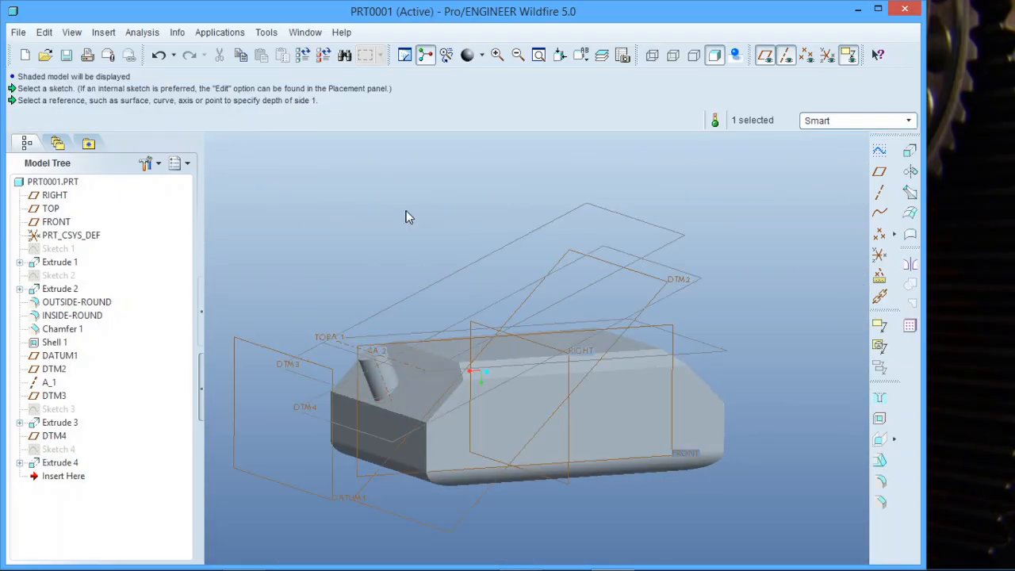
left_click(769, 57)
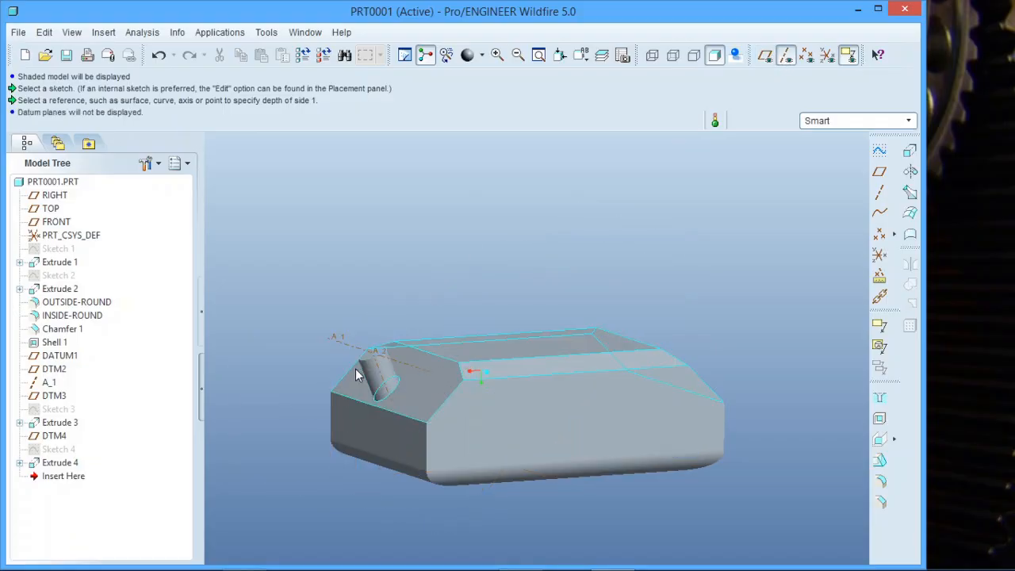
scroll(365, 371, "up", 5)
middle_click_drag(450, 386, 469, 389)
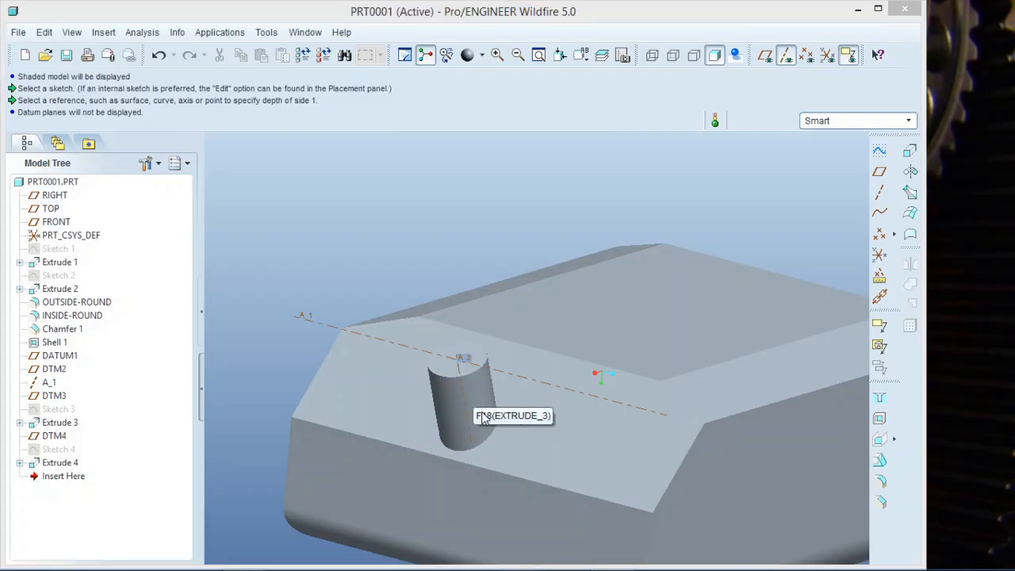
middle_click_drag(484, 419, 513, 394)
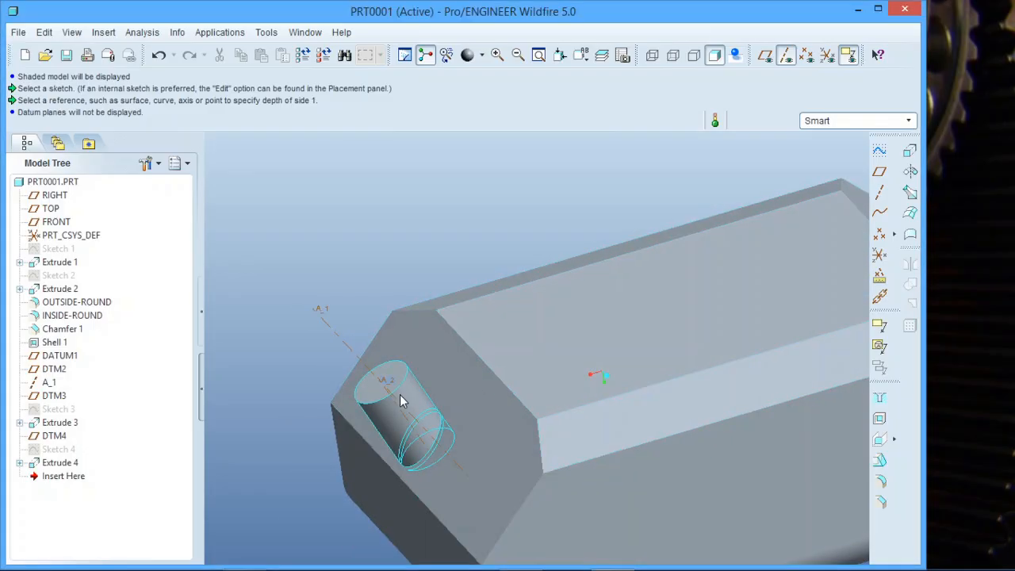
middle_click_drag(400, 394, 421, 363)
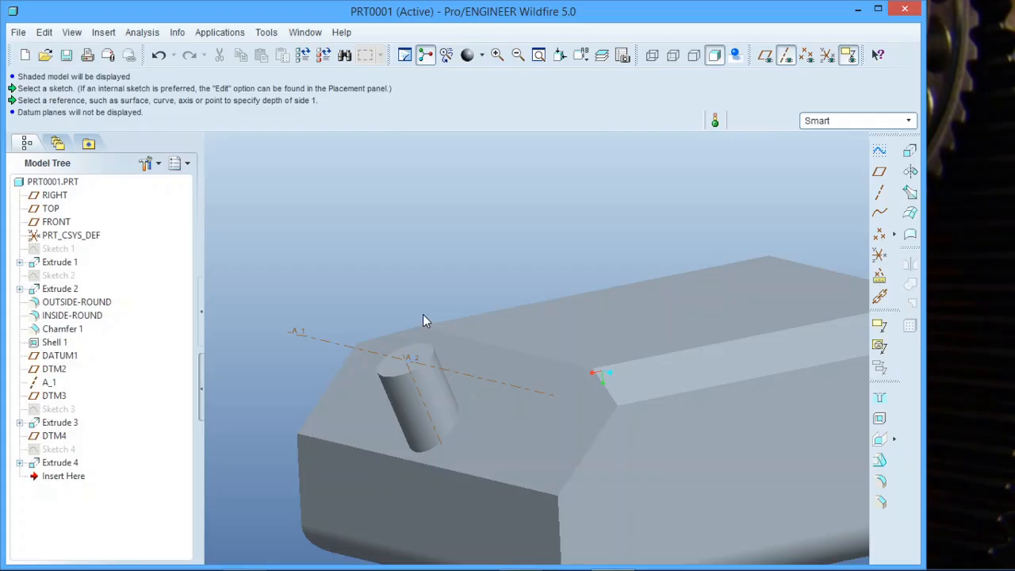
mouse_move(422, 314)
middle_mouse_down()
mouse_move(420, 305)
mouse_move(442, 311)
middle_mouse_up()
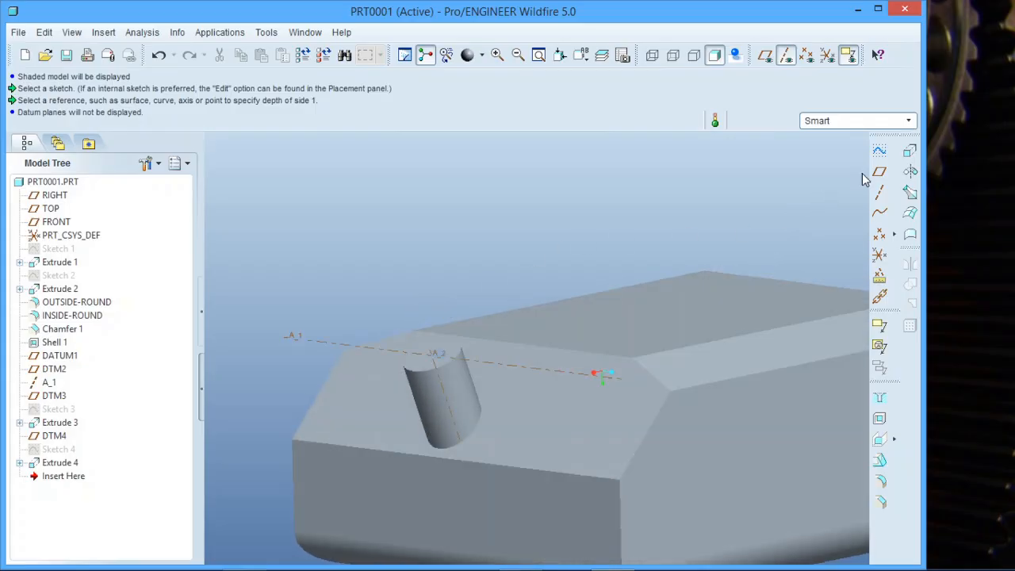
left_click(766, 57)
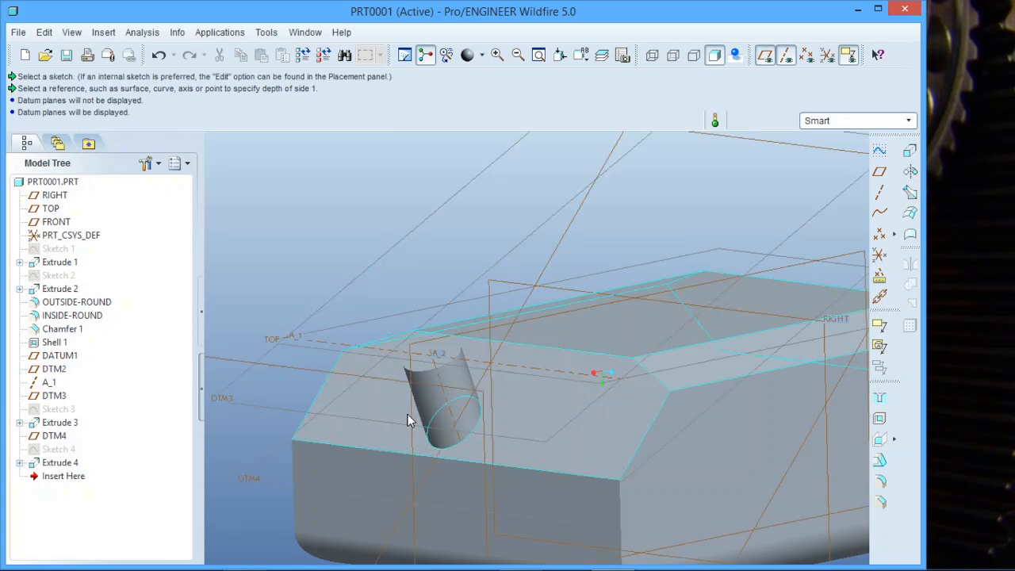
Step: Start a new datum plane passing through the cylinder's axis A_2
middle_click_drag(482, 366, 451, 392)
scroll(438, 324, "up", 5)
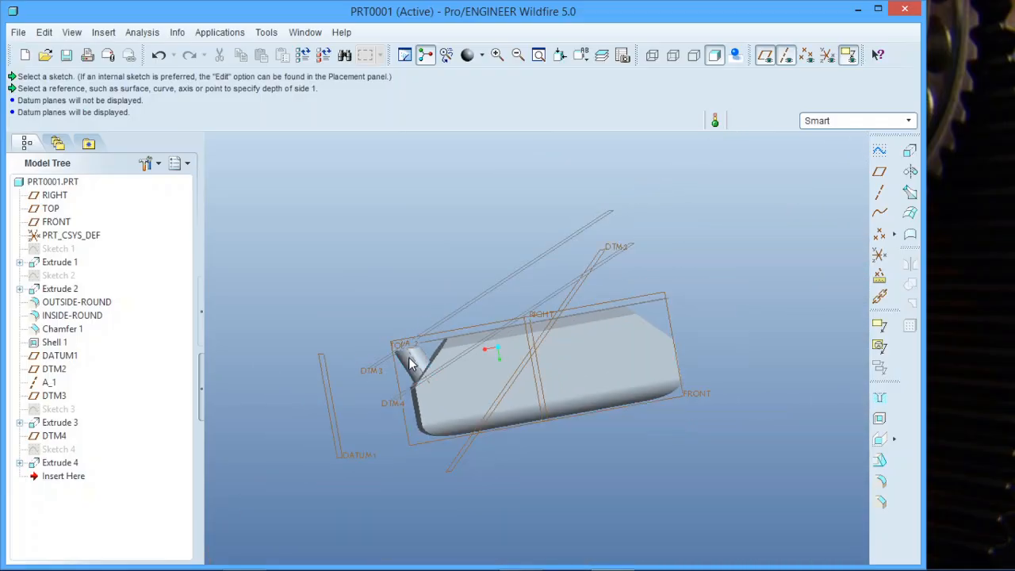
middle_click_drag(409, 356, 460, 366)
scroll(424, 364, "down", 6)
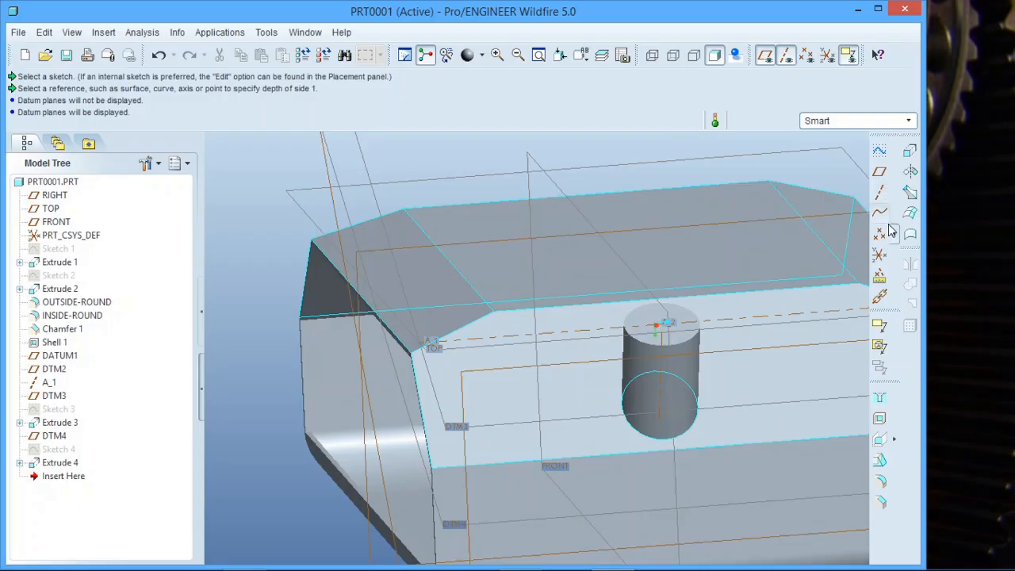
left_click(881, 173)
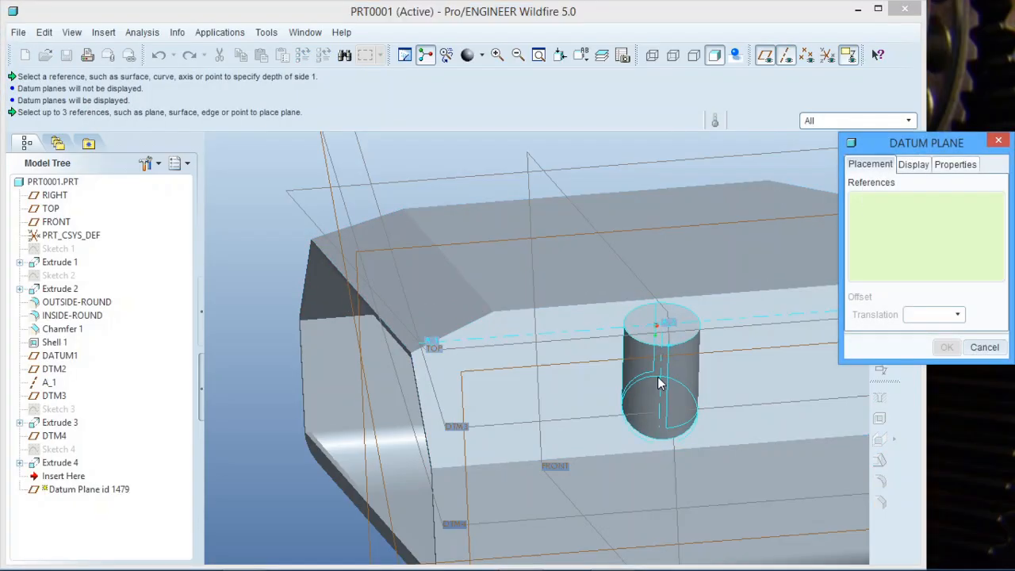
scroll(659, 378, "up", 1)
scroll(659, 377, "down", 2)
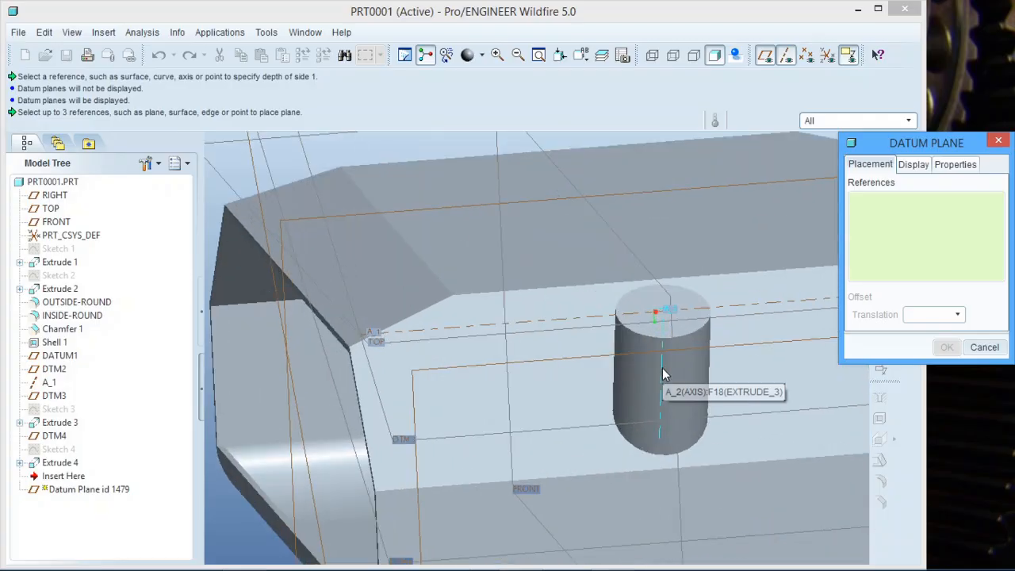
left_click(662, 368)
scroll(557, 392, "up", 4)
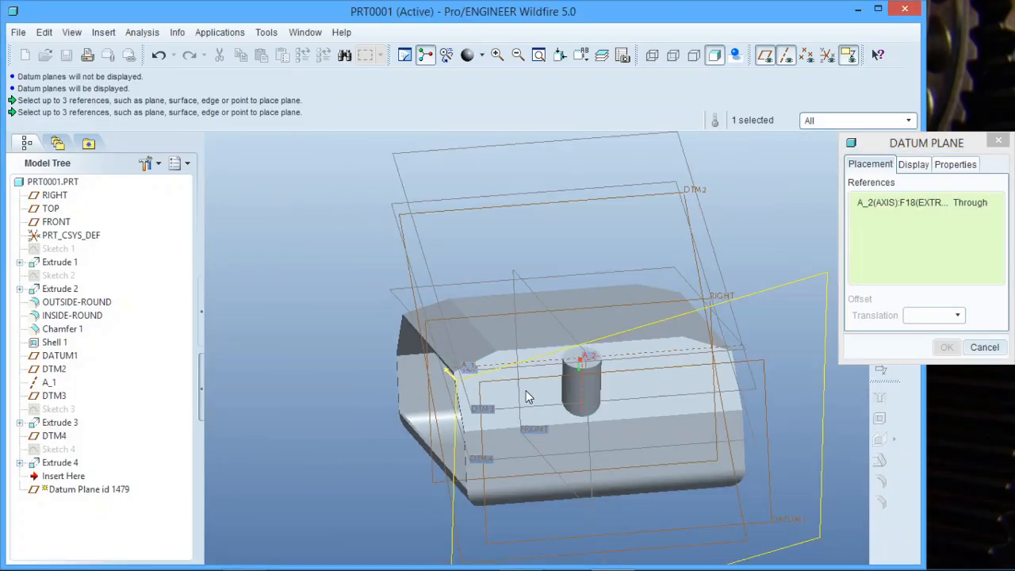
Step: Add the body's flat side surface as the angle reference with a rotation of 90, and create the datum plane
mouse_move(617, 399)
middle_mouse_down()
mouse_move(528, 401)
mouse_move(629, 409)
middle_mouse_up()
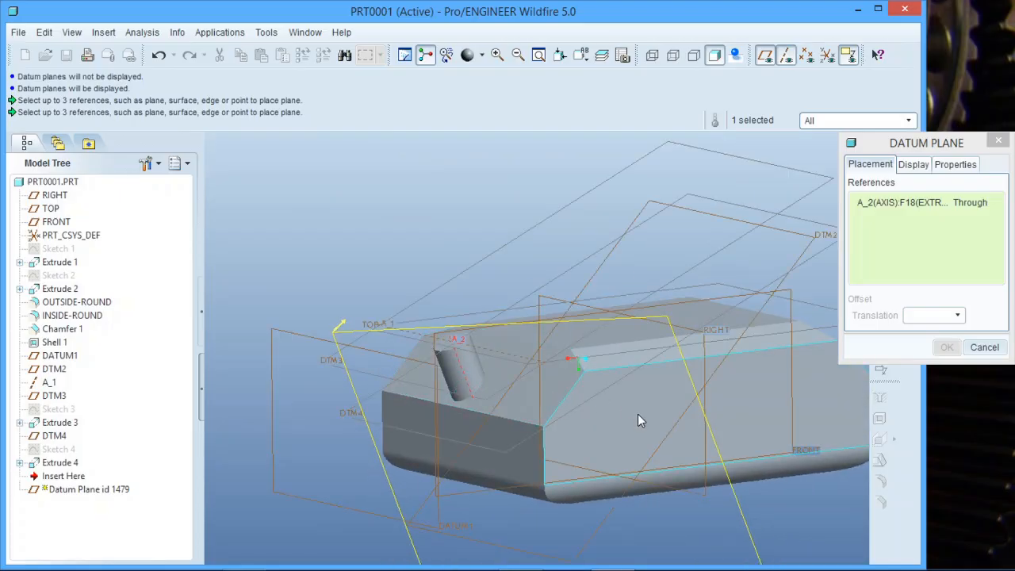
left_click(591, 446, "ctrl")
mouse_move(601, 438)
middle_mouse_down()
mouse_move(648, 417)
mouse_move(637, 423)
mouse_move(652, 459)
mouse_move(580, 453)
middle_mouse_up()
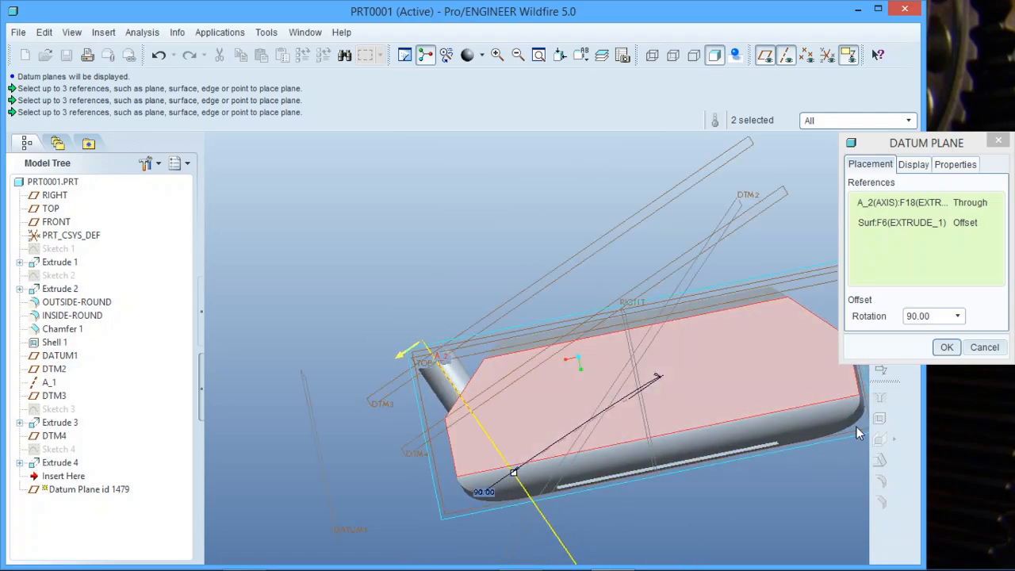
left_click(947, 347)
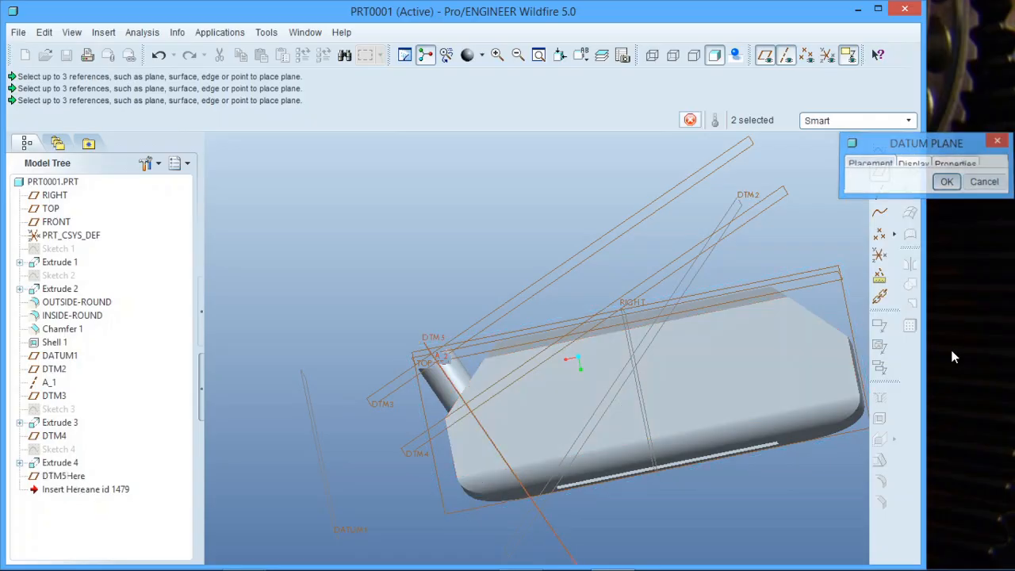
Step: Start a sketch on plane DTM5 with FRONT as the right orientation reference
middle_click_drag(653, 436, 565, 351)
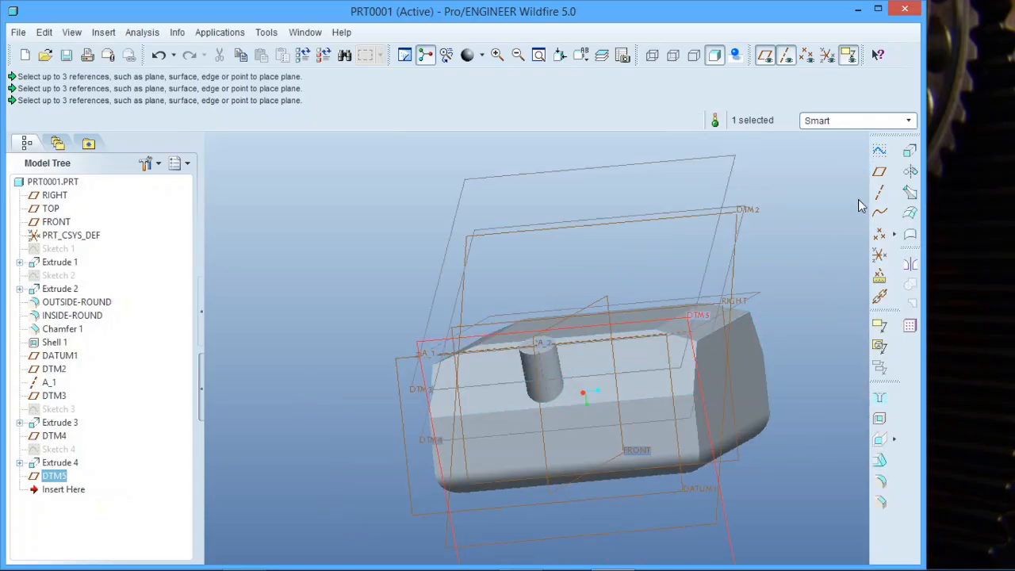
left_click(879, 159)
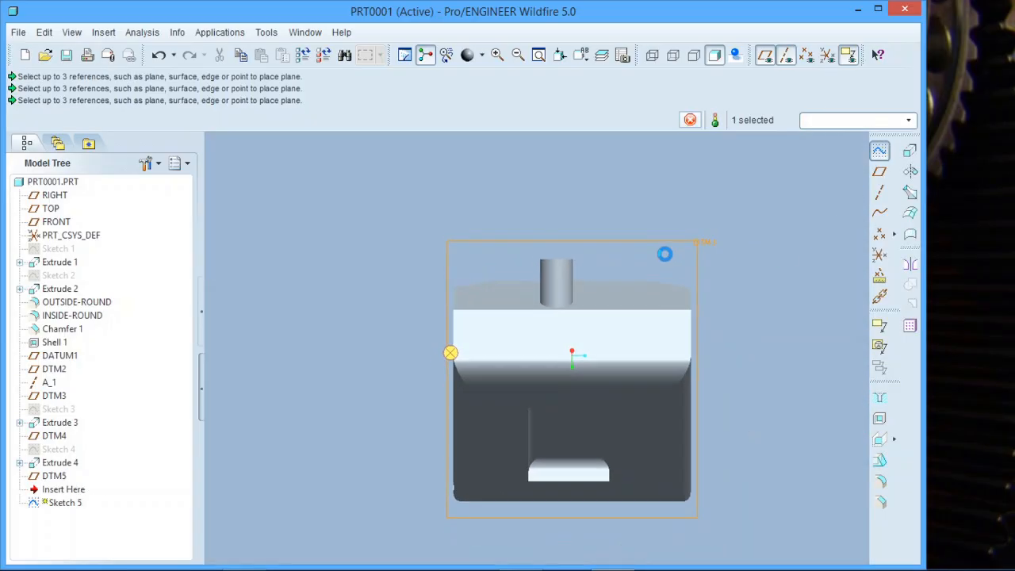
scroll(519, 291, "down", 4)
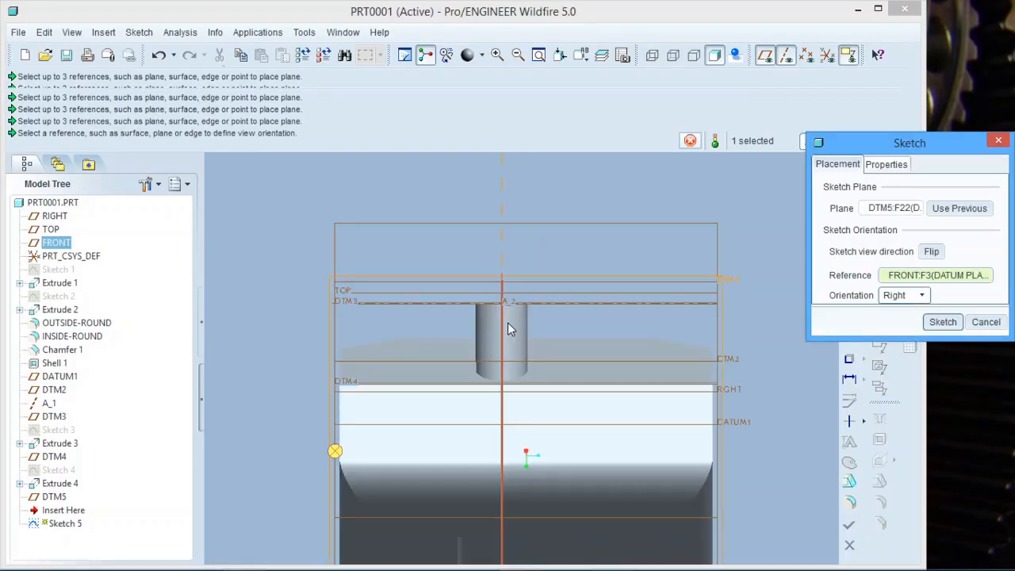
scroll(492, 322, "down", 3)
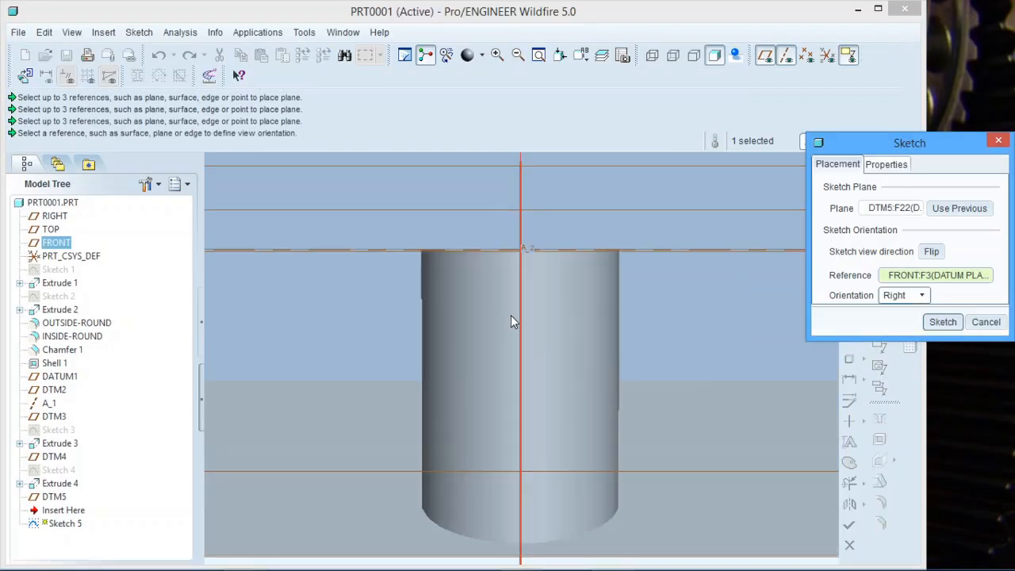
left_click(943, 322)
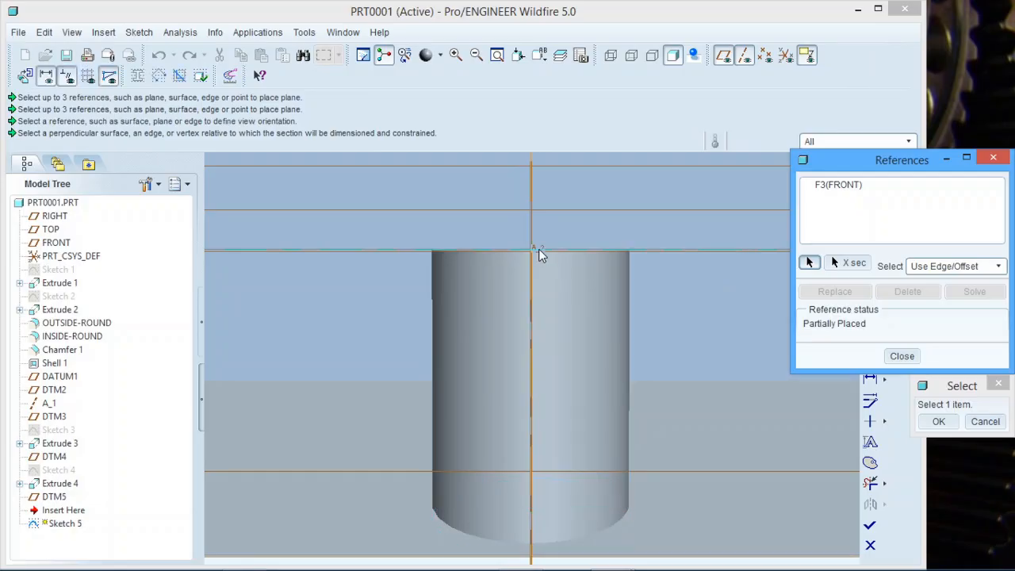
Step: Add axes A_1 and A_2 as sketch references and accept the references
left_click(533, 250)
left_click(531, 260)
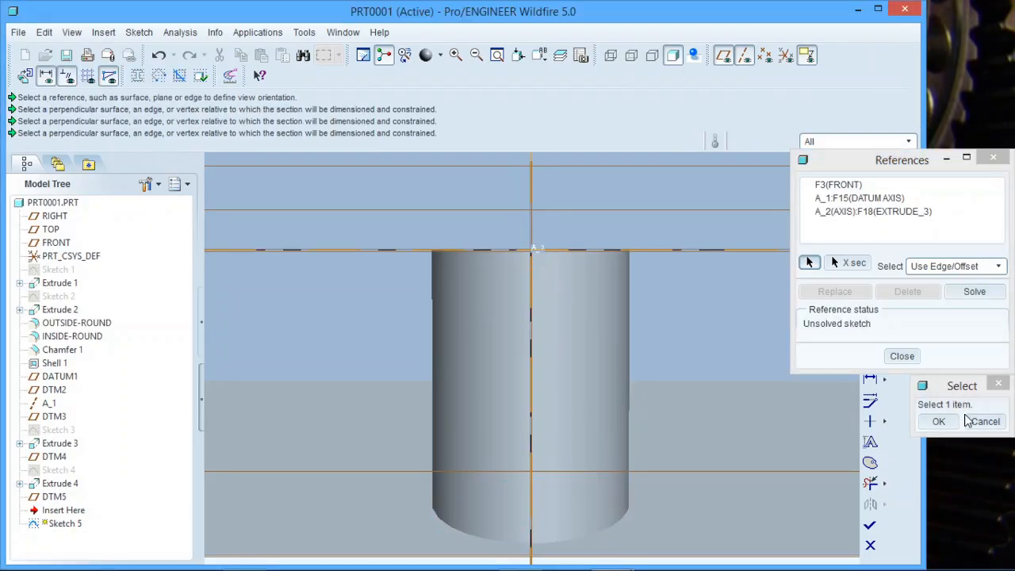
left_click(930, 421)
left_click(902, 356)
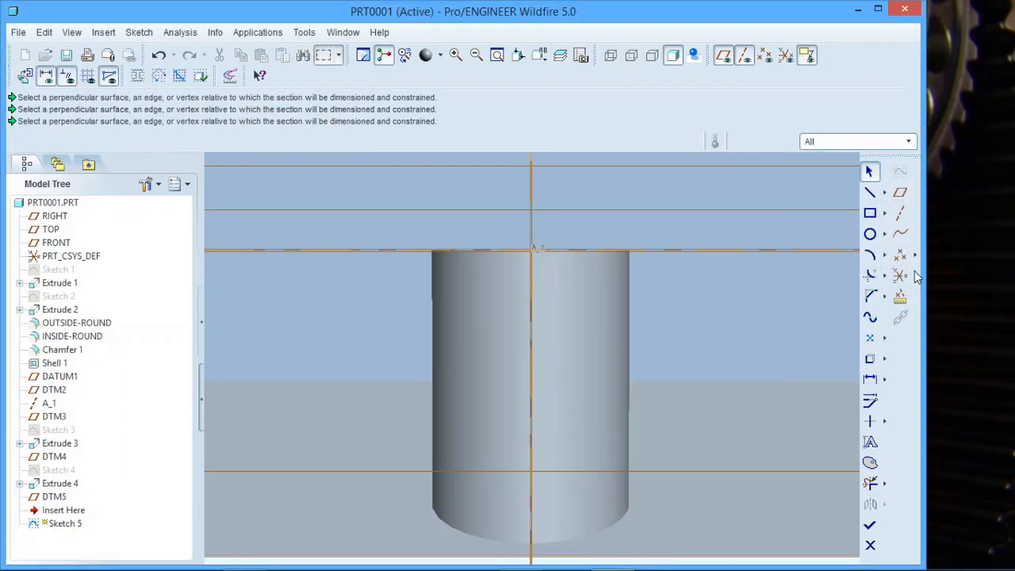
Step: Sketch a small upright rectangle straddling the cylinder's axis near its upper end, and finish the sketch
left_click(870, 213)
left_click(508, 277)
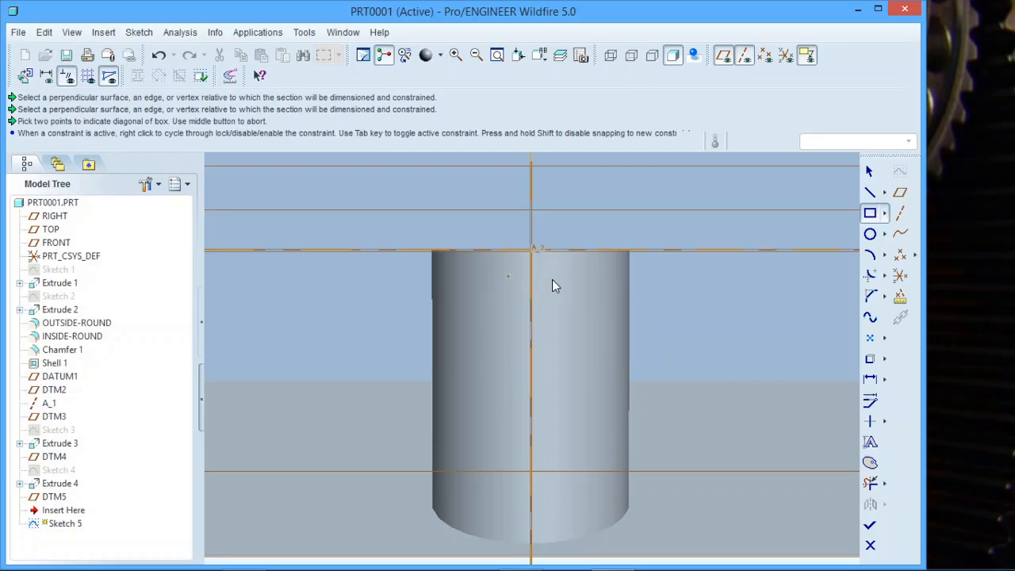
left_click(555, 352)
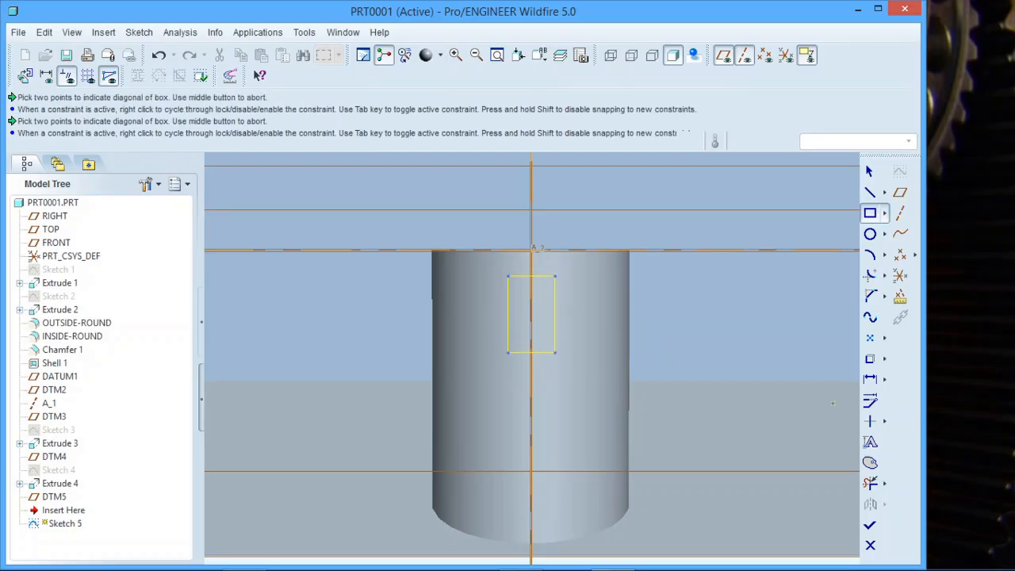
left_click(870, 527)
Step: Extrude the rectangle symmetrically about its sketch plane with a depth of 102.37, removing material to cut a window through the cylinder
scroll(758, 291, "down", 3)
mouse_move(755, 311)
middle_mouse_down()
mouse_move(743, 313)
mouse_move(751, 320)
middle_mouse_up()
left_click(910, 150)
scroll(417, 328, "up", 4)
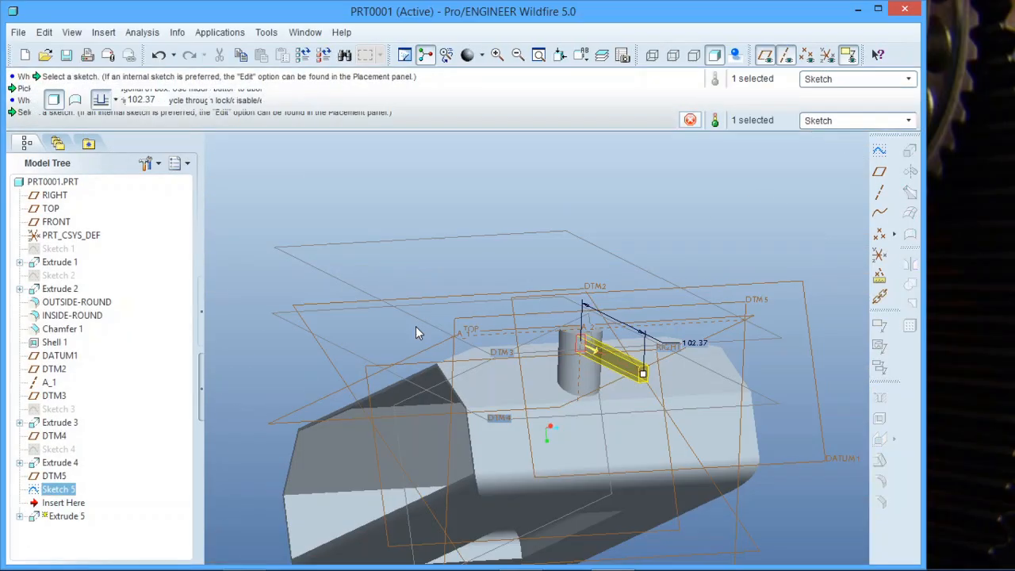
scroll(467, 314, "down", 2)
left_click(115, 101)
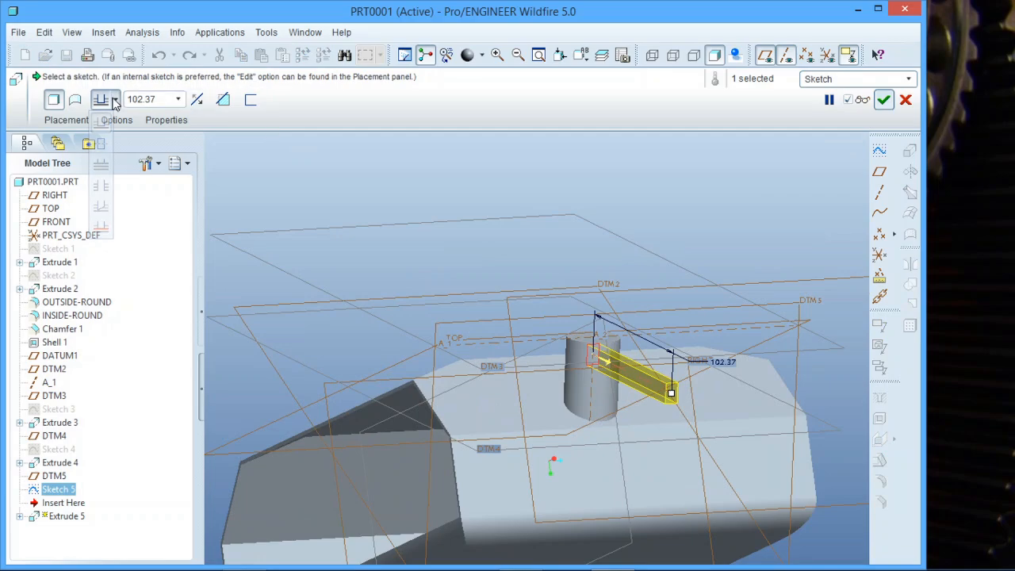
left_click(101, 143)
left_click(223, 100)
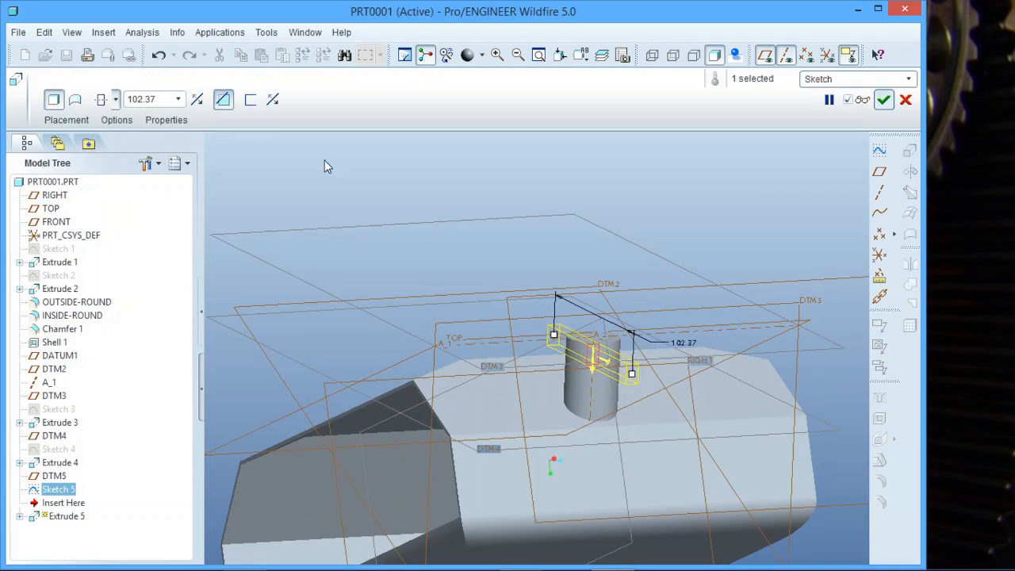
middle_click(553, 188)
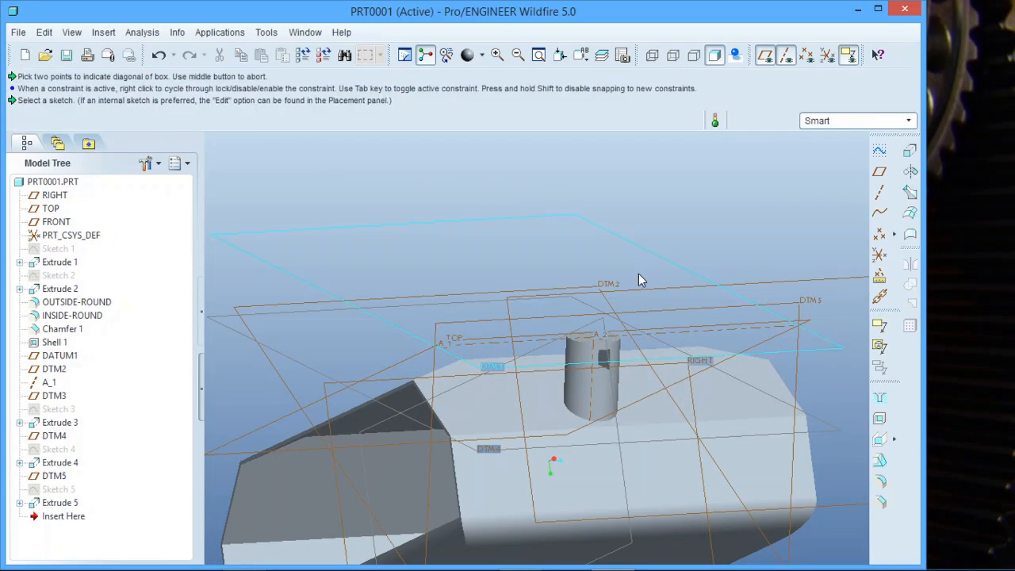
Step: Turn off the display of axes, datum planes and annotations, and examine the rectangular cut through the cylinder
scroll(600, 387, "down", 3)
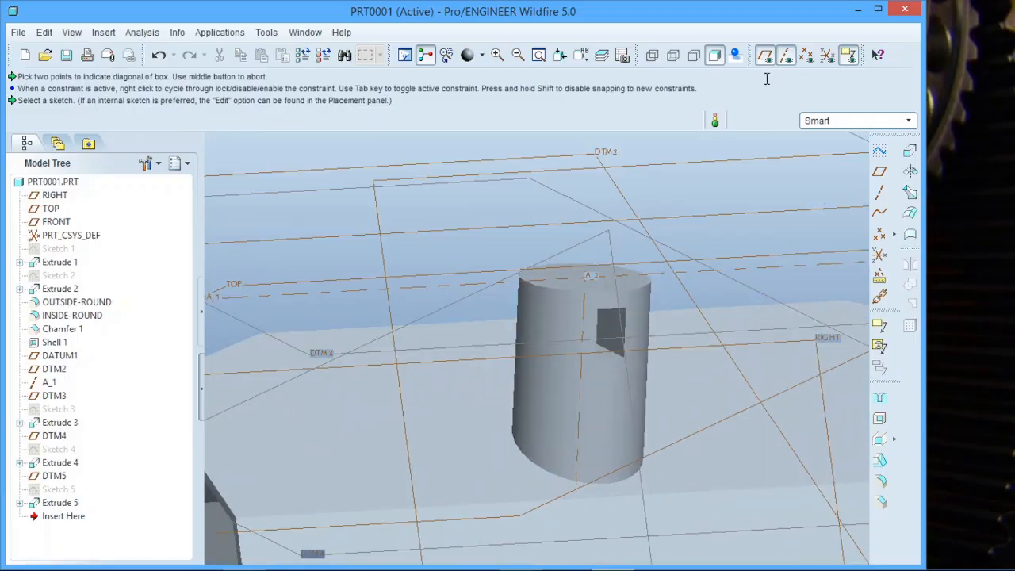
left_click(787, 58)
left_click(761, 57)
left_click(847, 59)
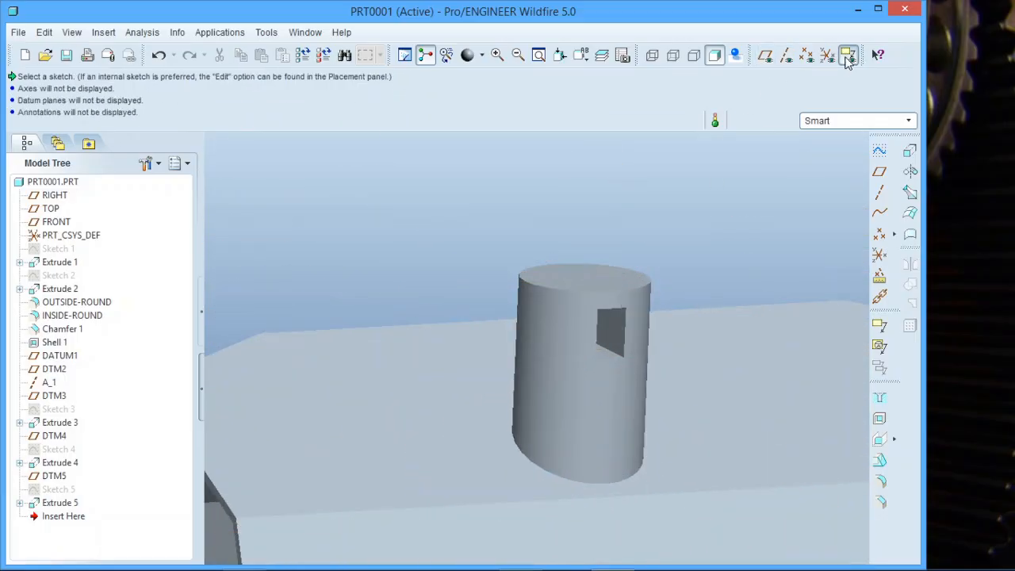
middle_click_drag(576, 227, 606, 296)
scroll(564, 308, "down", 9)
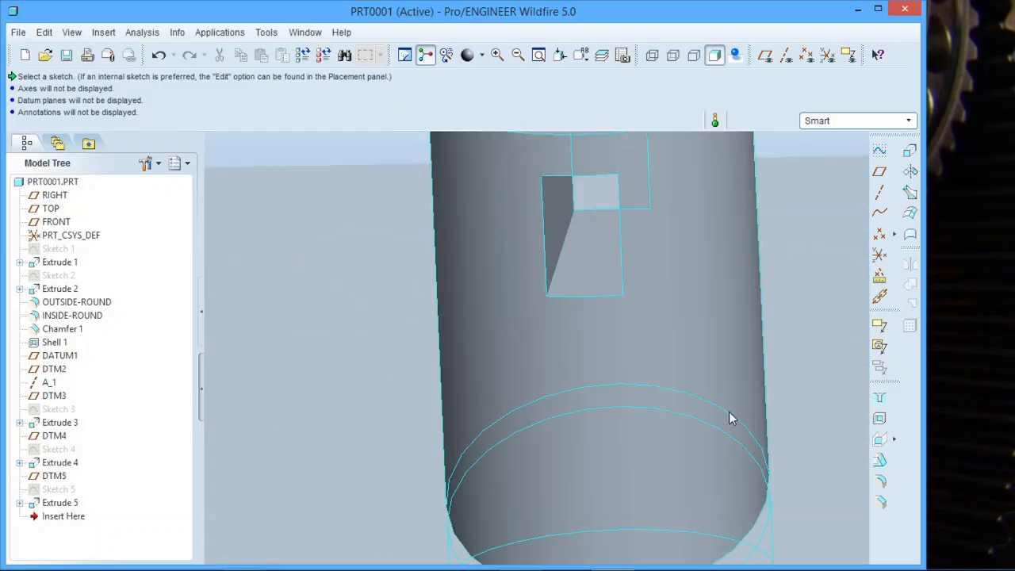
scroll(571, 366, "up", 6)
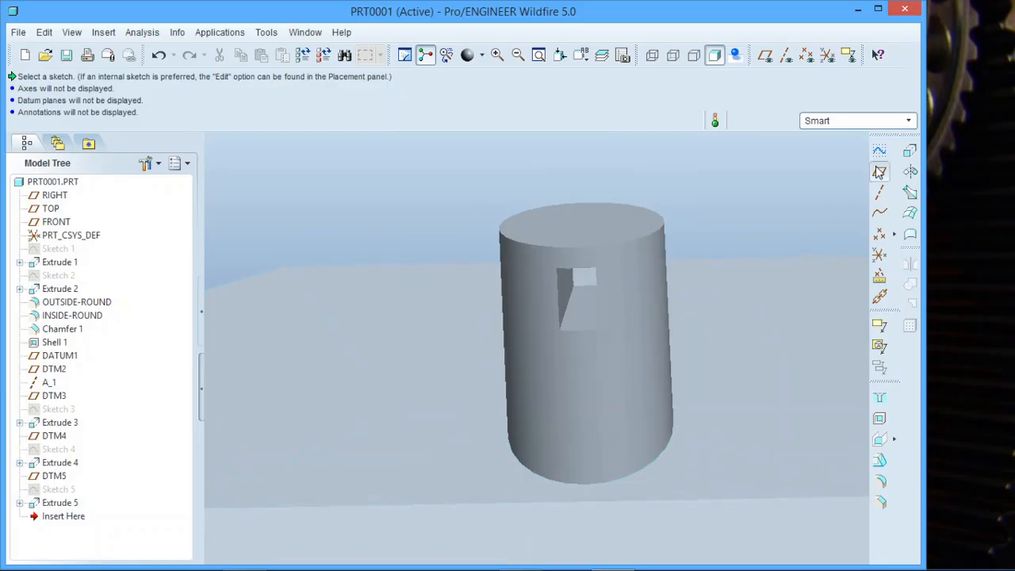
left_click(879, 156)
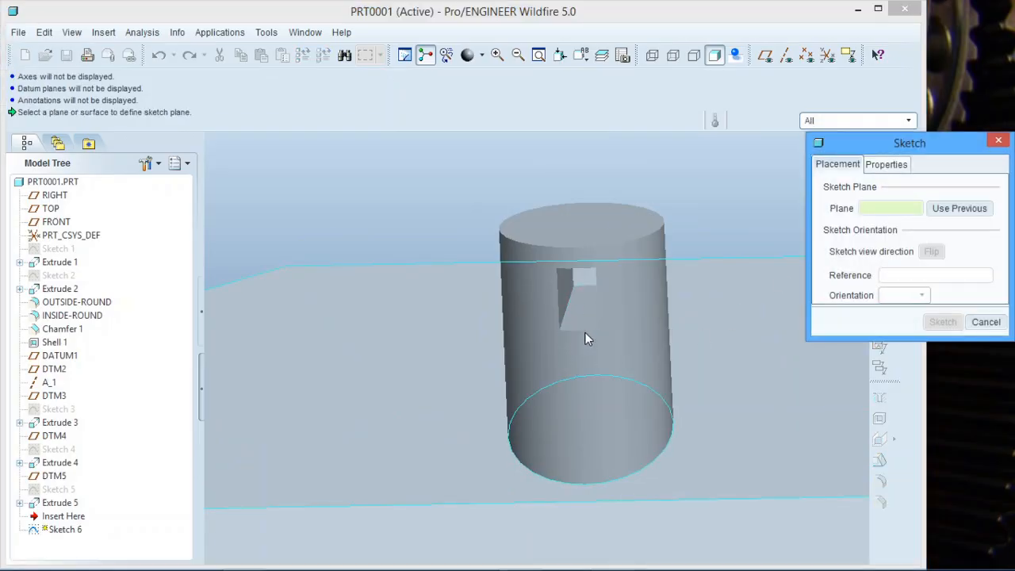
left_click(986, 322)
scroll(443, 312, "up", 4)
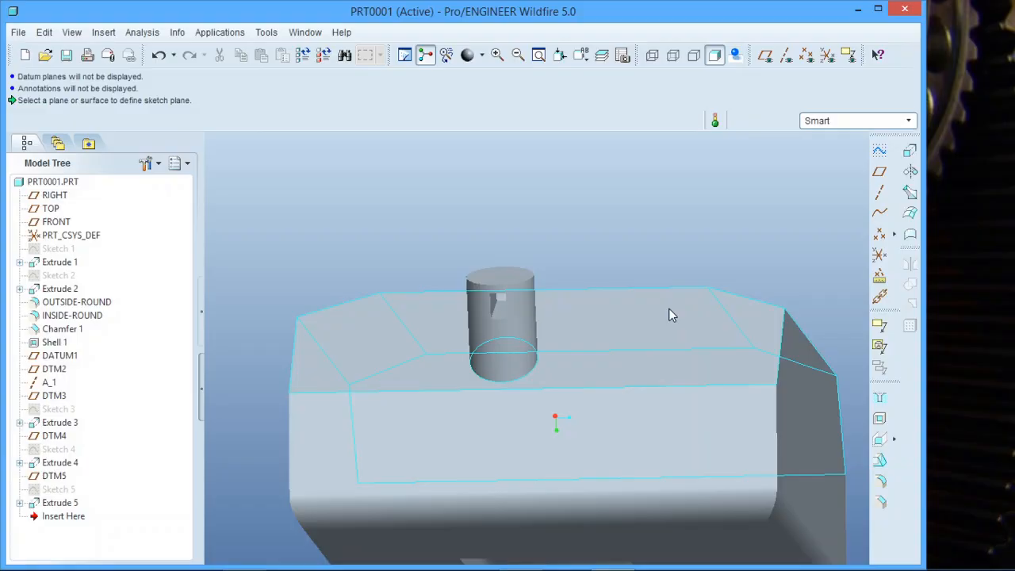
Step: Create a datum plane on the lower face of the rectangular cut with an offset translation of 0
left_click(882, 172)
scroll(483, 339, "down", 4)
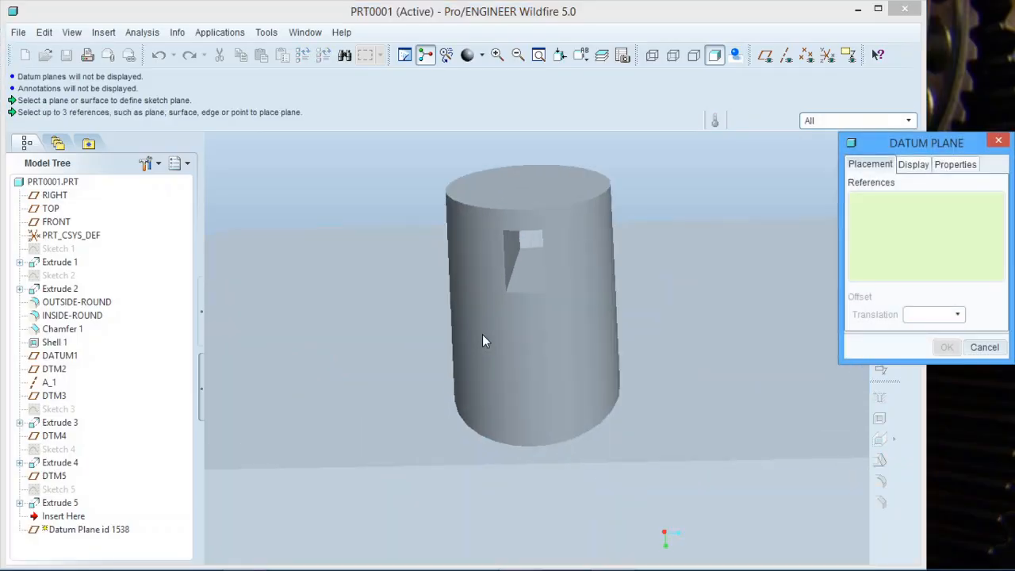
left_click(535, 279)
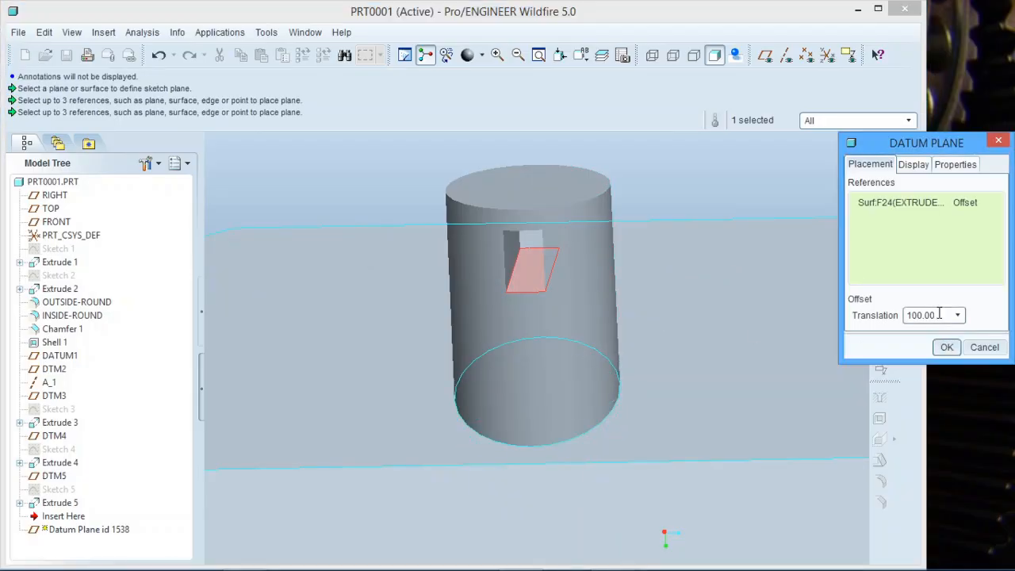
left_click_drag(939, 315, 882, 312)
type("0")
key("Return")
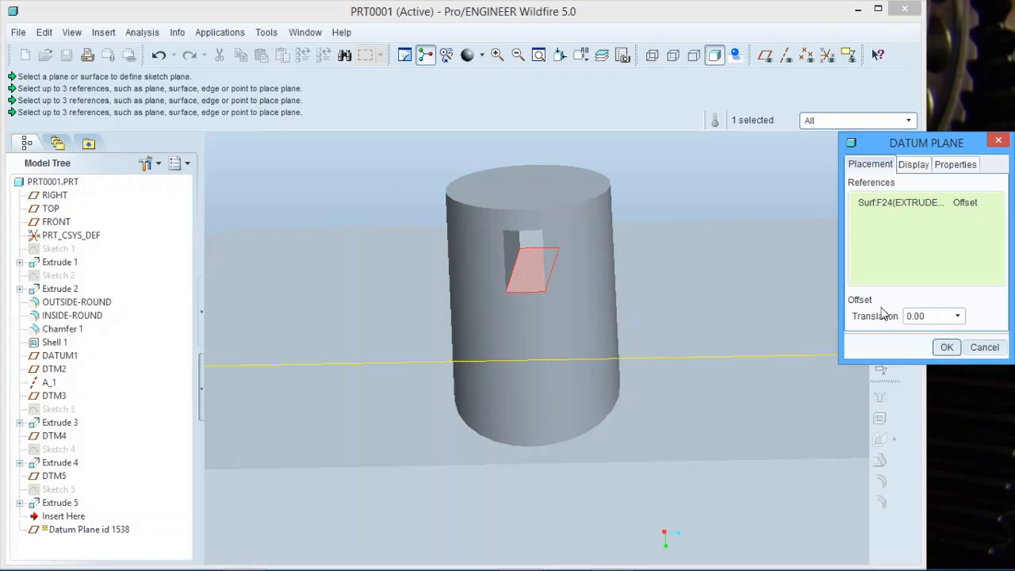
left_click(948, 348)
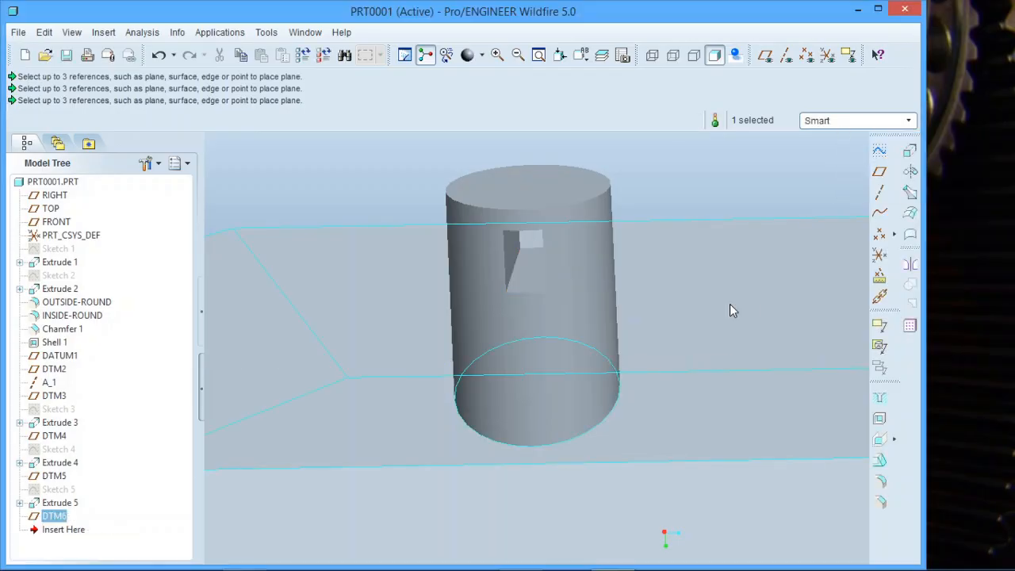
Step: Turn on the datum plane display and start a sketch on DTM6 with FRONT as the bottom orientation reference
left_click(764, 55)
scroll(632, 260, "up", 8)
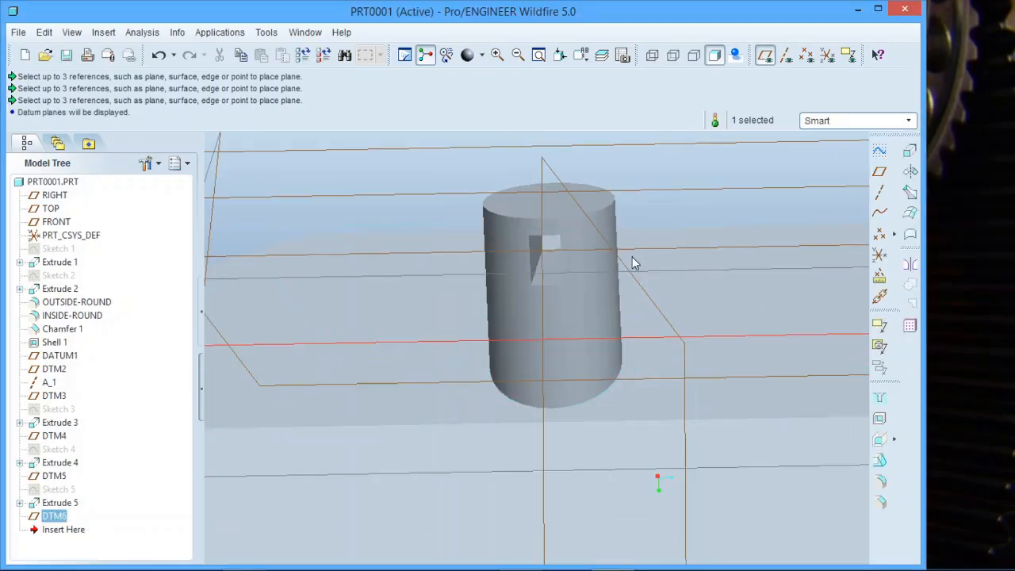
middle_click_drag(621, 257, 648, 262)
left_click(879, 151)
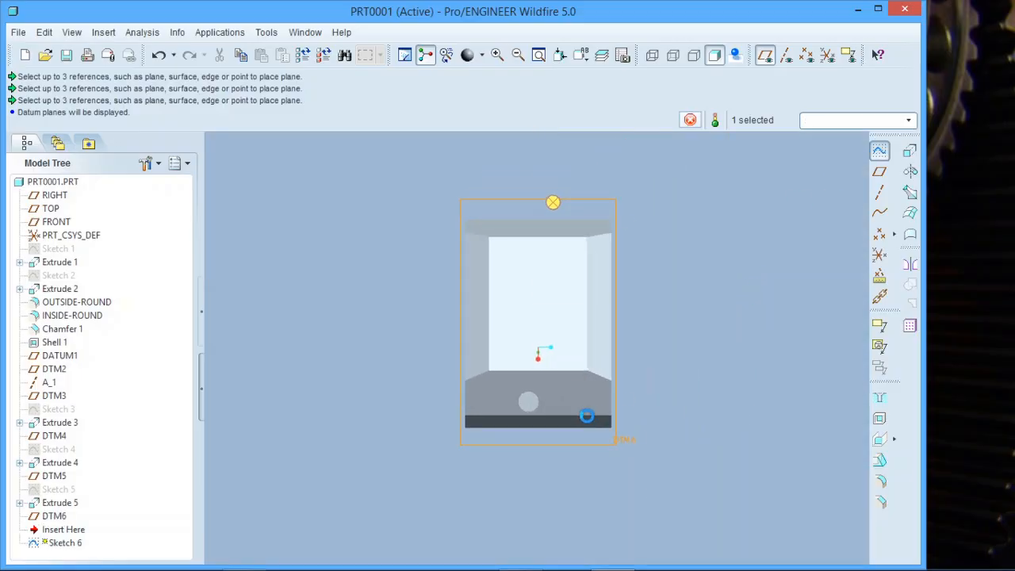
scroll(553, 411, "down", 6)
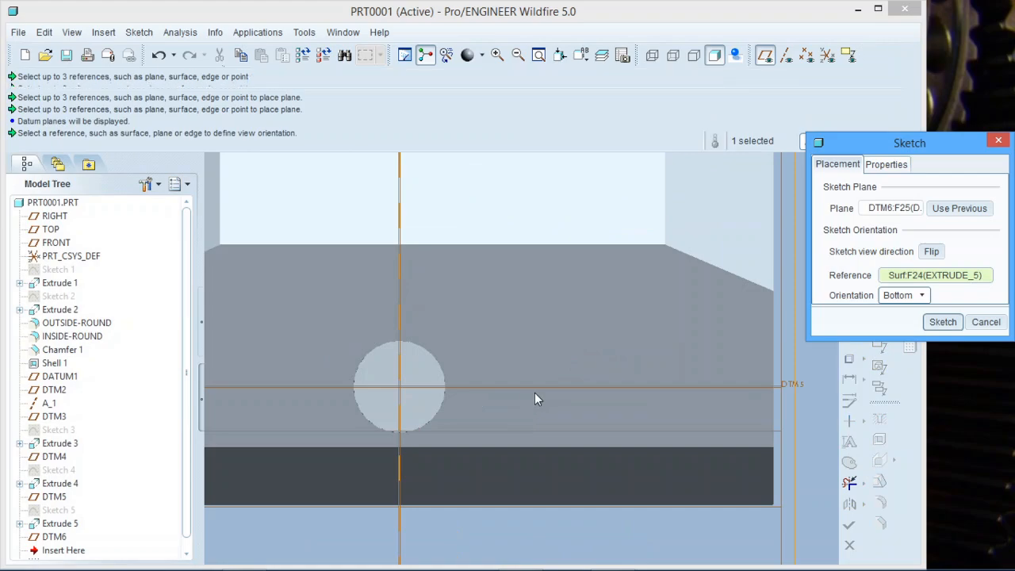
left_click(536, 388)
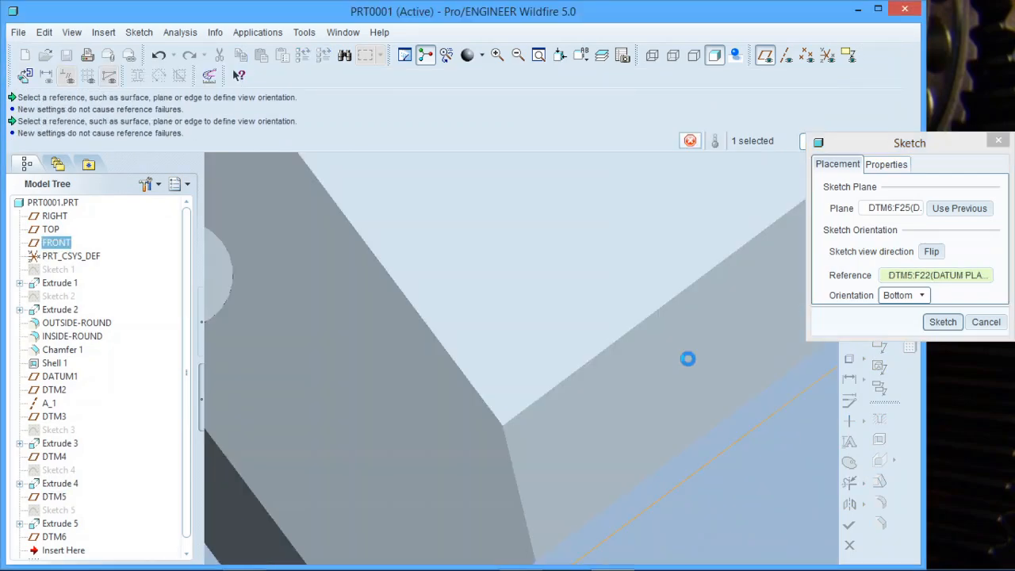
scroll(767, 361, "up", 3)
scroll(538, 277, "down", 3)
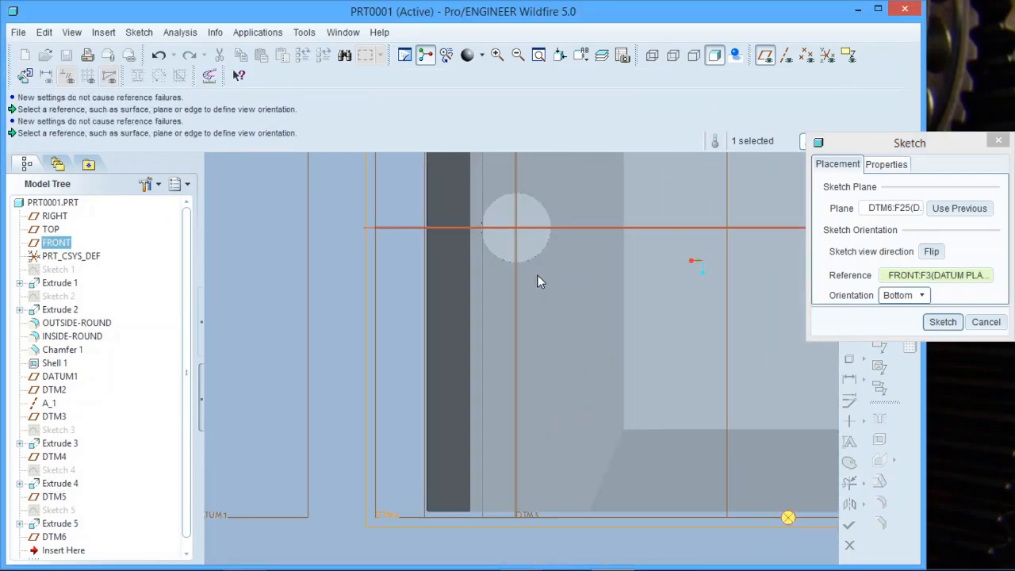
left_click(943, 322)
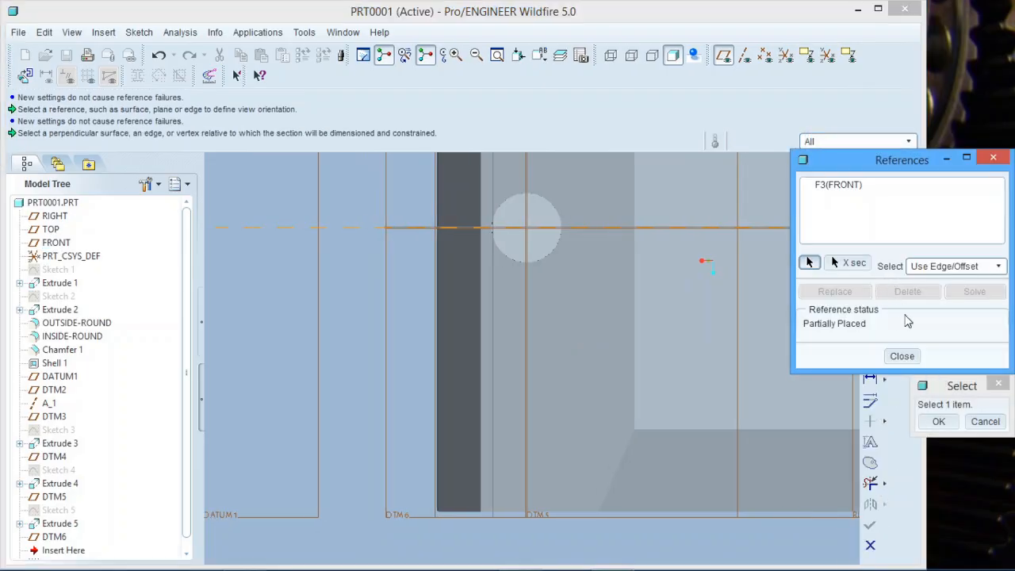
Step: Add plane DTM5 as a sketch reference and accept the references
left_click(527, 247)
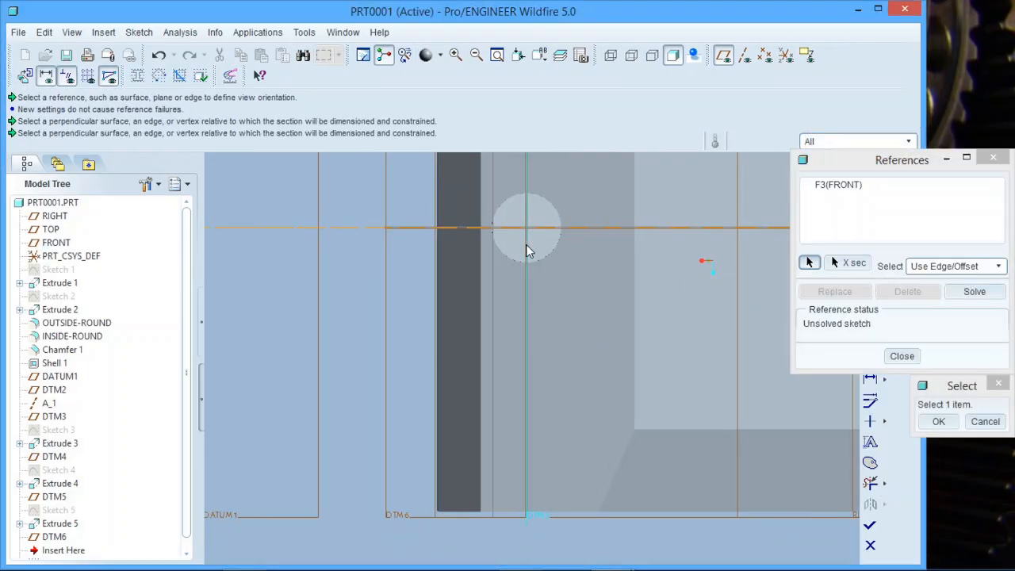
left_click(936, 422)
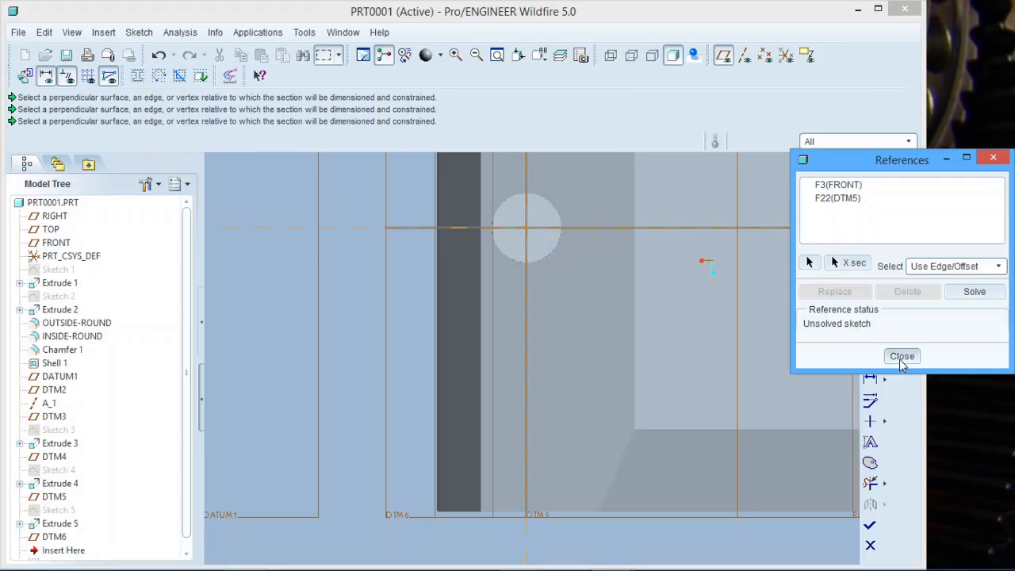
left_click(902, 357)
Step: Sketch a circle centred on the DTM5 reference beside the existing cylinder, slightly smaller than it, and finish the sketch
left_click(871, 234)
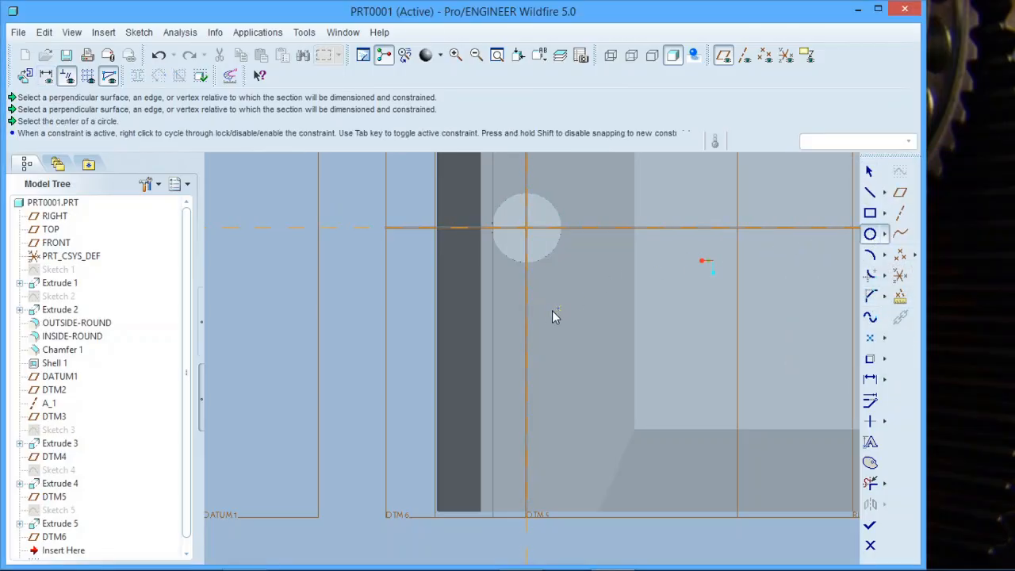
left_click(526, 320)
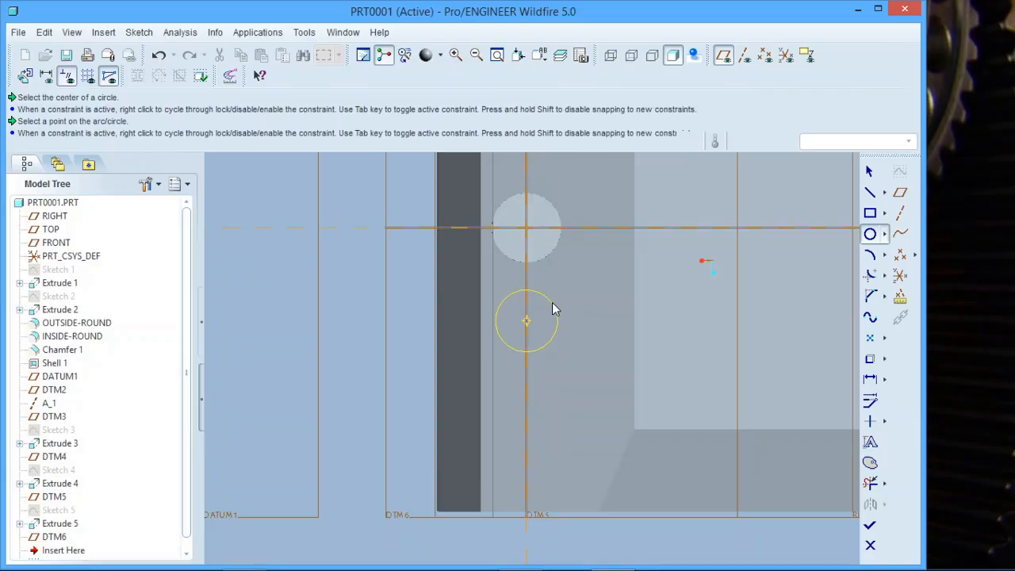
left_click(552, 307)
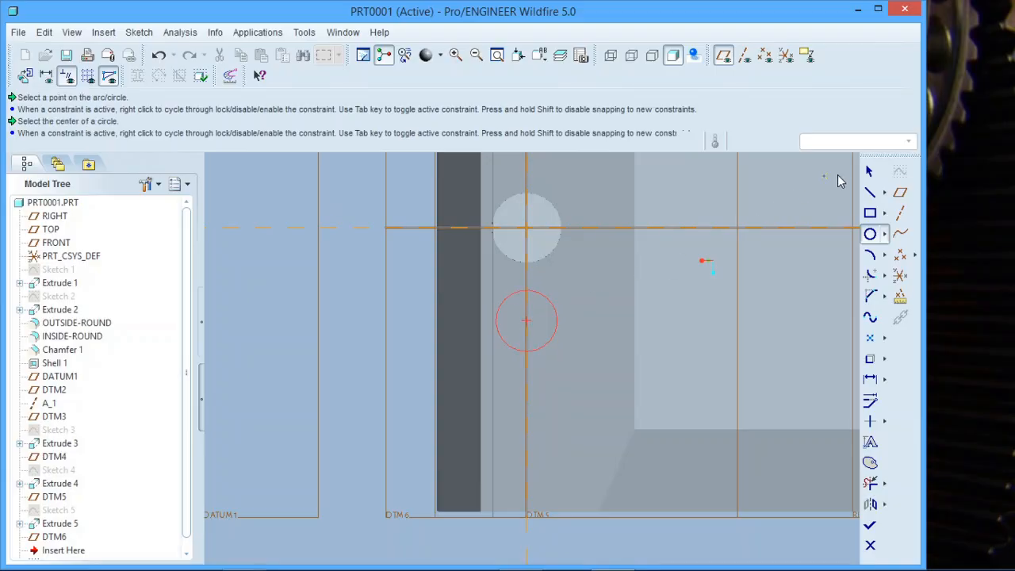
left_click(870, 525)
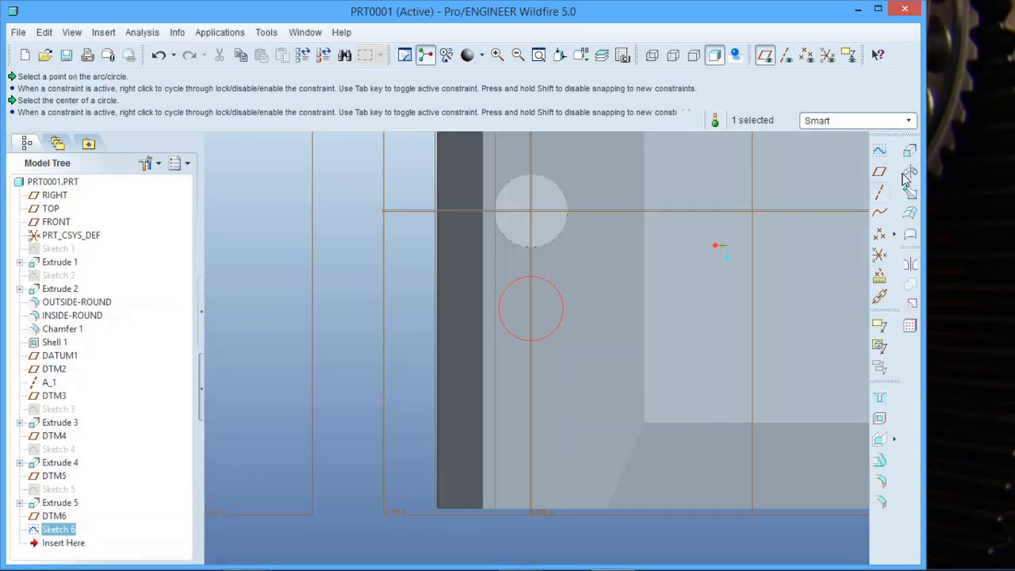
Step: Extrude the circle 35.25 toward the body to form a second, shorter cylinder
left_click(909, 150)
middle_click_drag(612, 369, 687, 349)
scroll(623, 380, "up", 5)
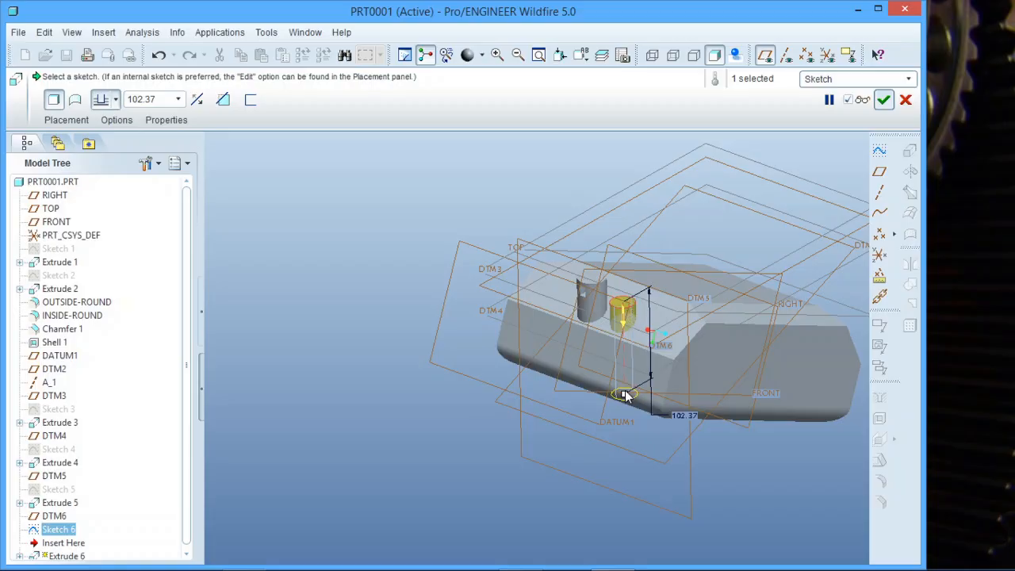
left_click_drag(624, 398, 624, 334)
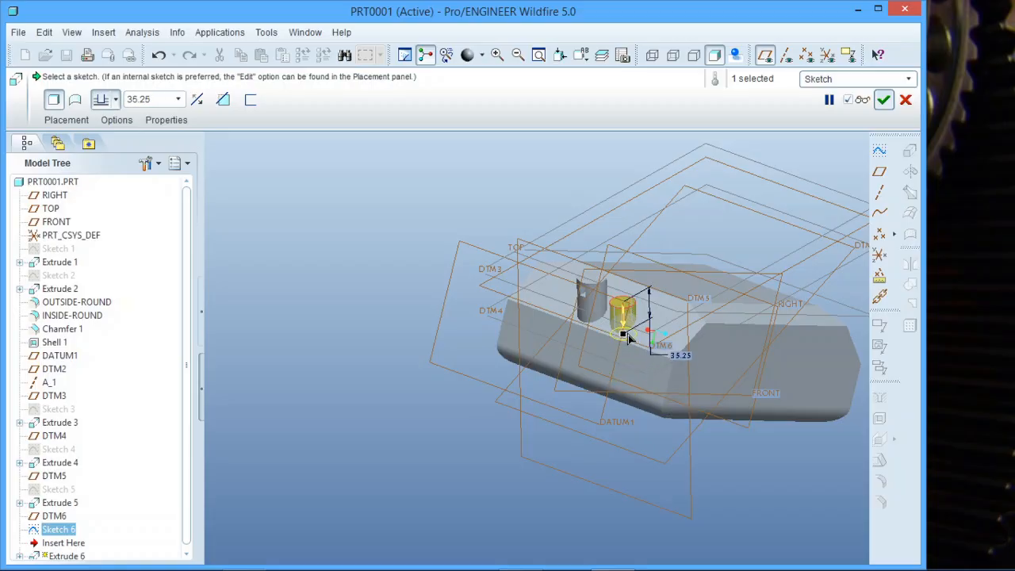
middle_click(368, 336)
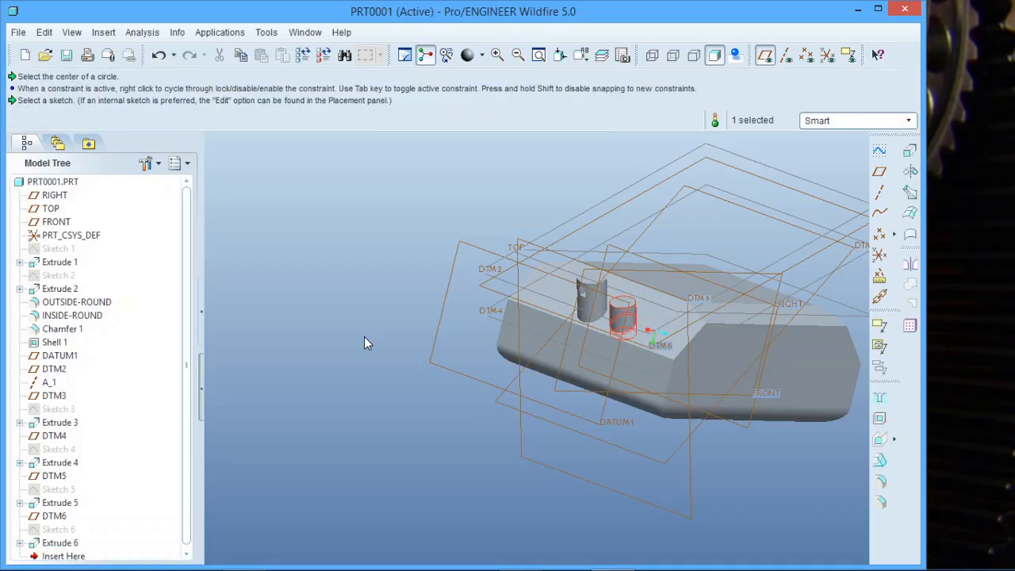
Step: Turn off the datum plane display and examine the two cylinders on the body from several angles
left_click(767, 61)
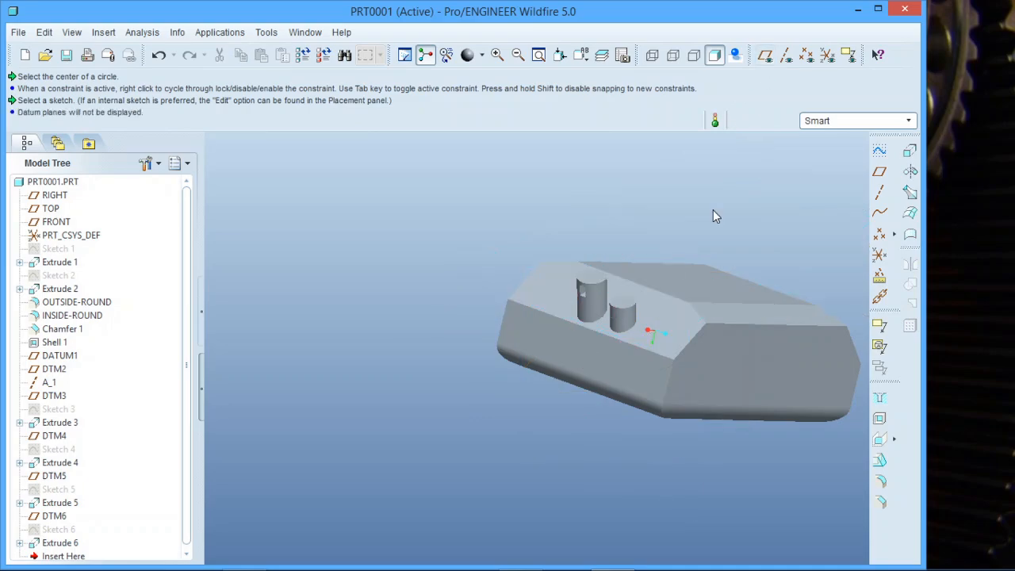
scroll(477, 389, "up", 3)
scroll(561, 343, "down", 4)
middle_click_drag(531, 361, 561, 287)
scroll(570, 334, "down", 5)
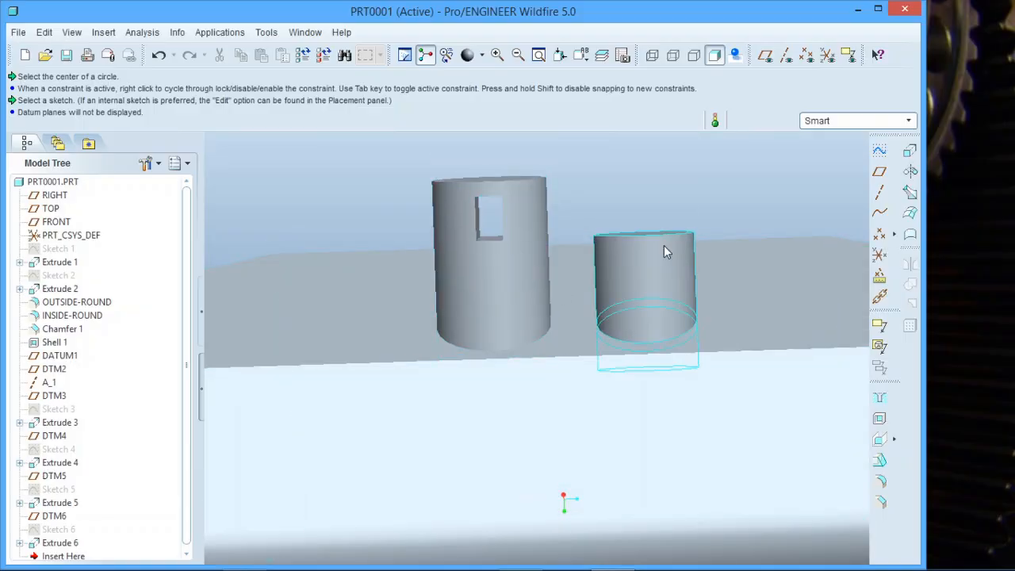
scroll(666, 291, "up", 4)
middle_click_drag(630, 308, 596, 347)
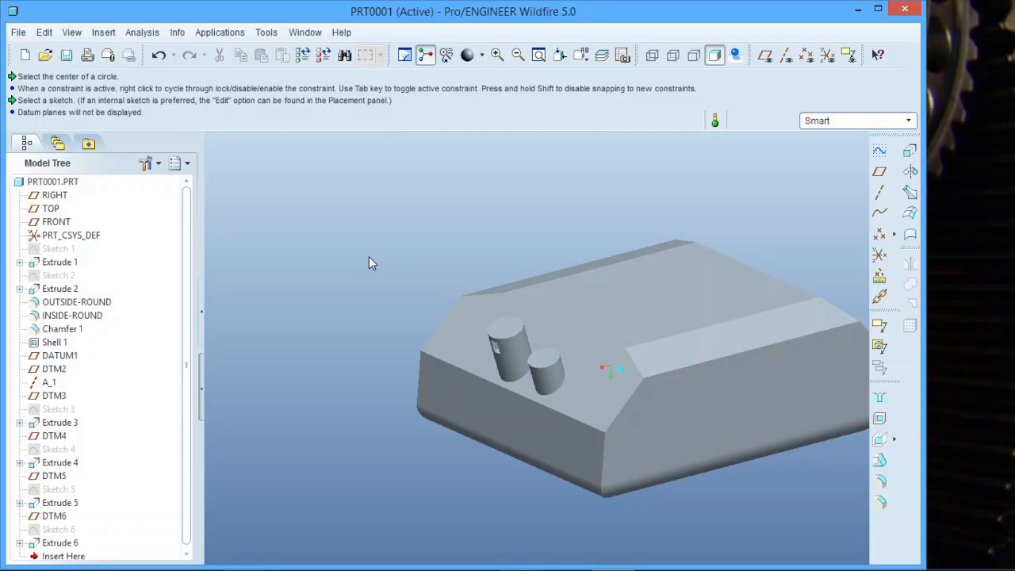
scroll(417, 291, "up", 2)
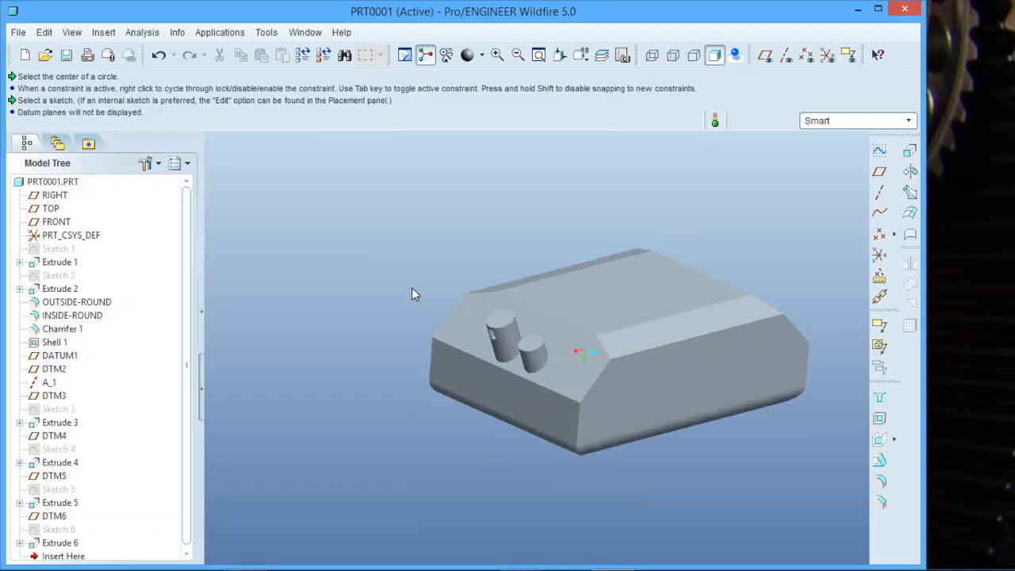
Step: Create an annotation feature on the part and add a Note element to it
scroll(412, 288, "down", 1)
scroll(377, 291, "up", 2)
scroll(467, 277, "down", 1)
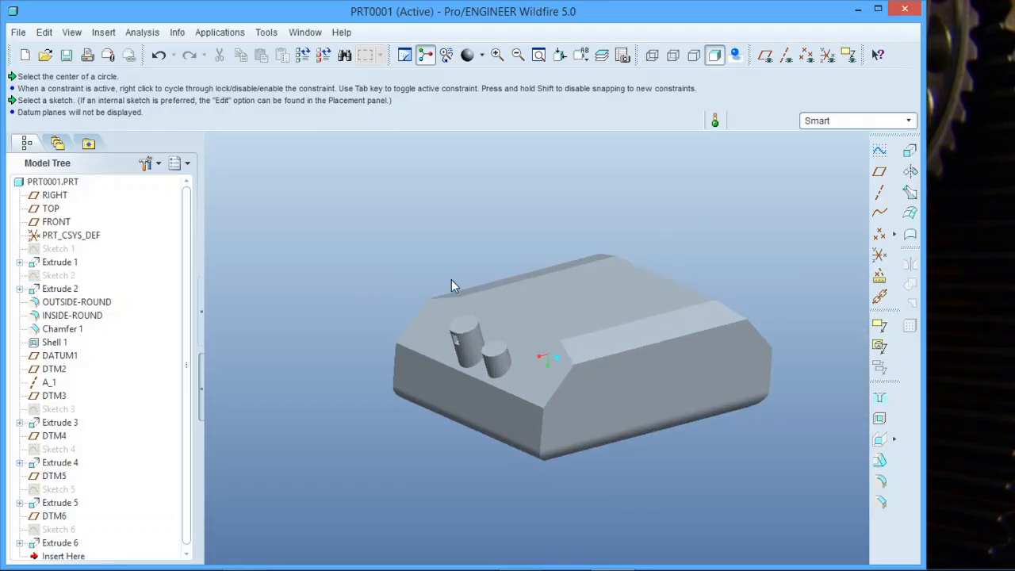
middle_click_drag(451, 285, 523, 284)
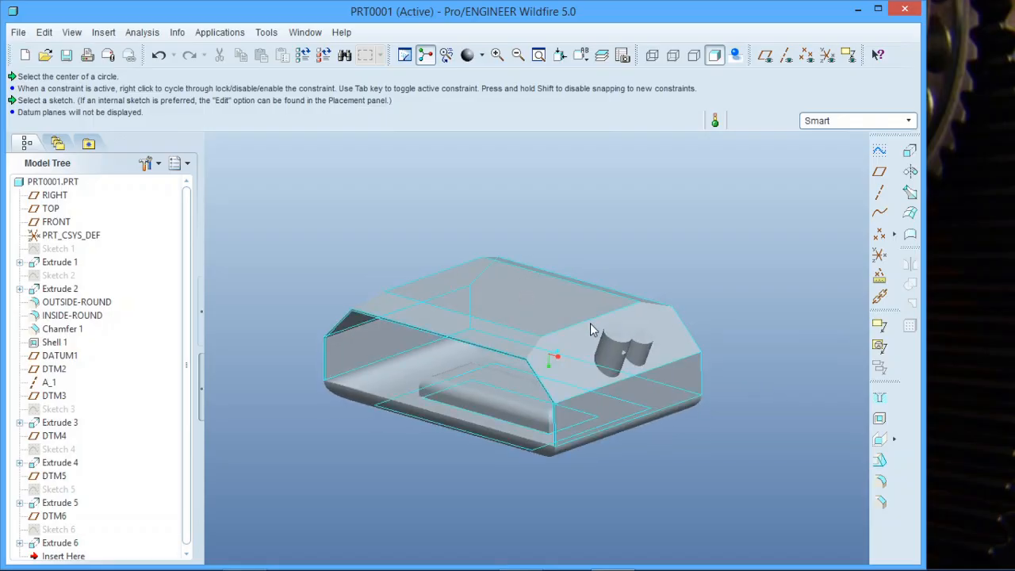
scroll(569, 363, "down", 2)
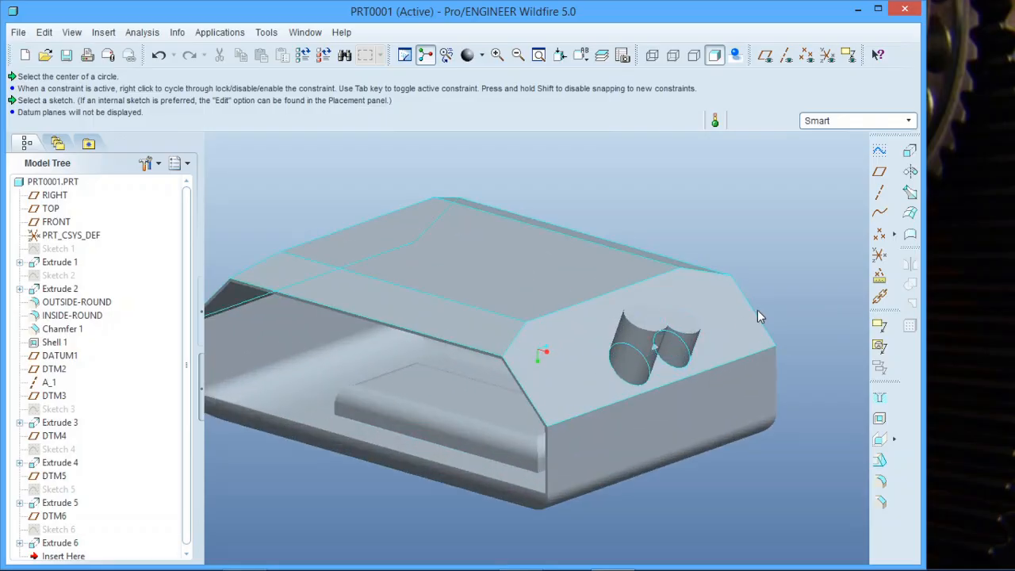
left_click(881, 326)
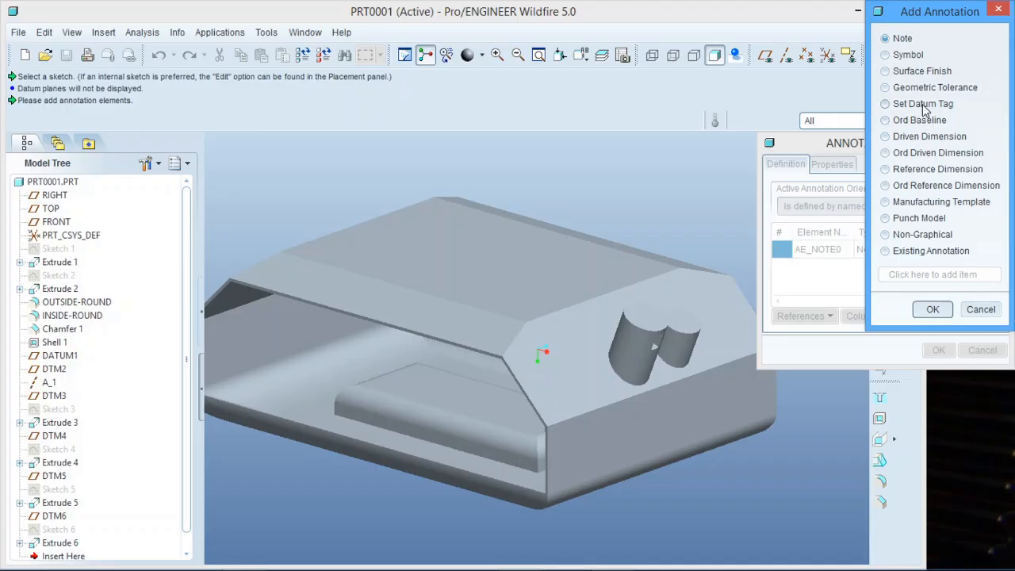
left_click(932, 309)
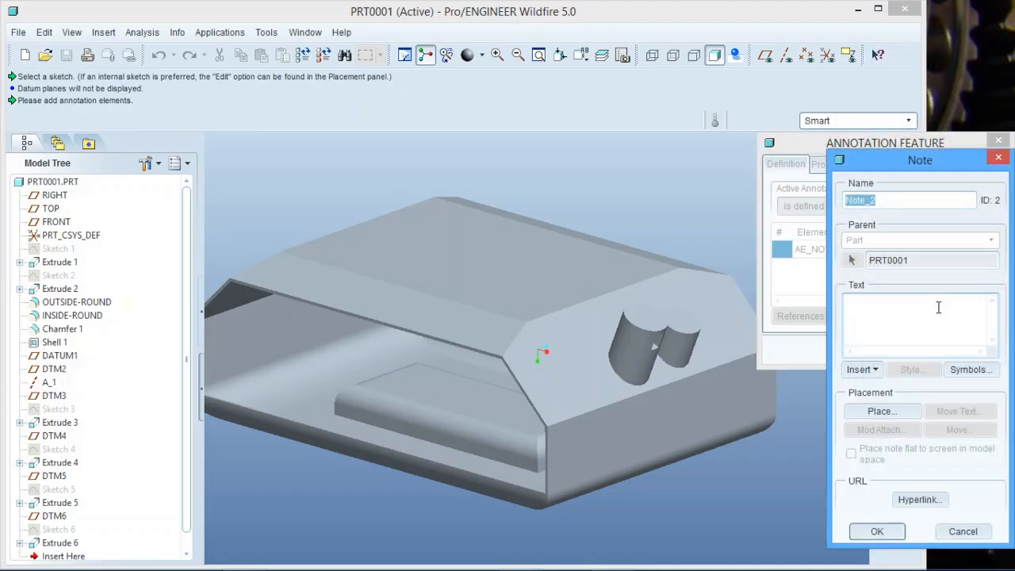
Step: Enter the note text "cad man note" and append the conical taper symbol to it
left_click(889, 307)
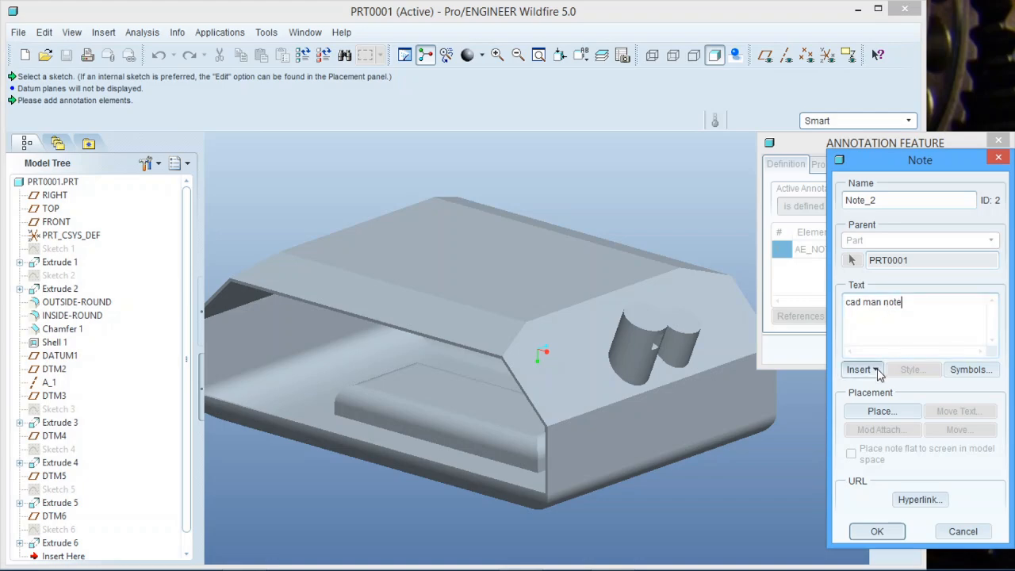
left_click(969, 371)
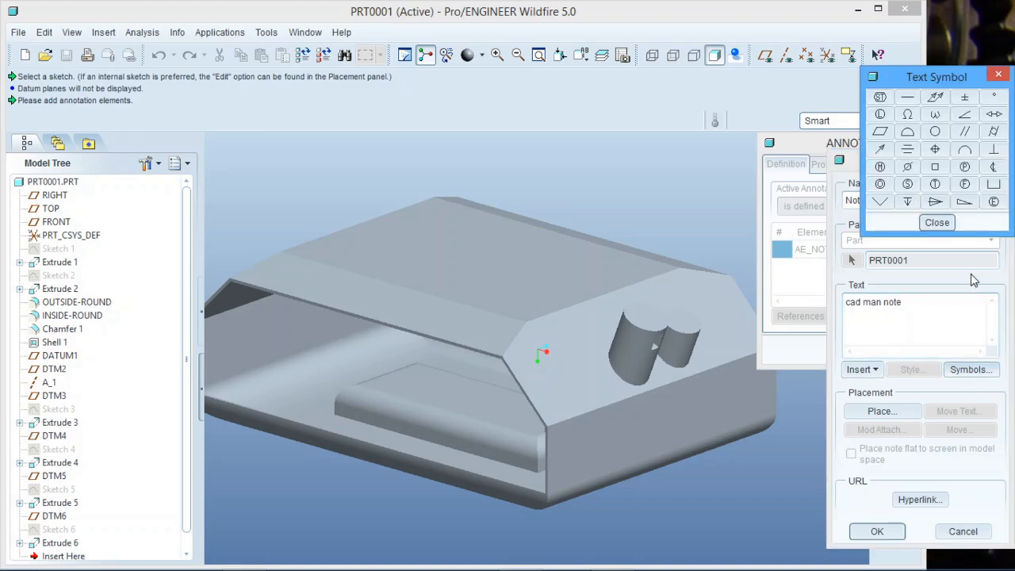
left_click(939, 204)
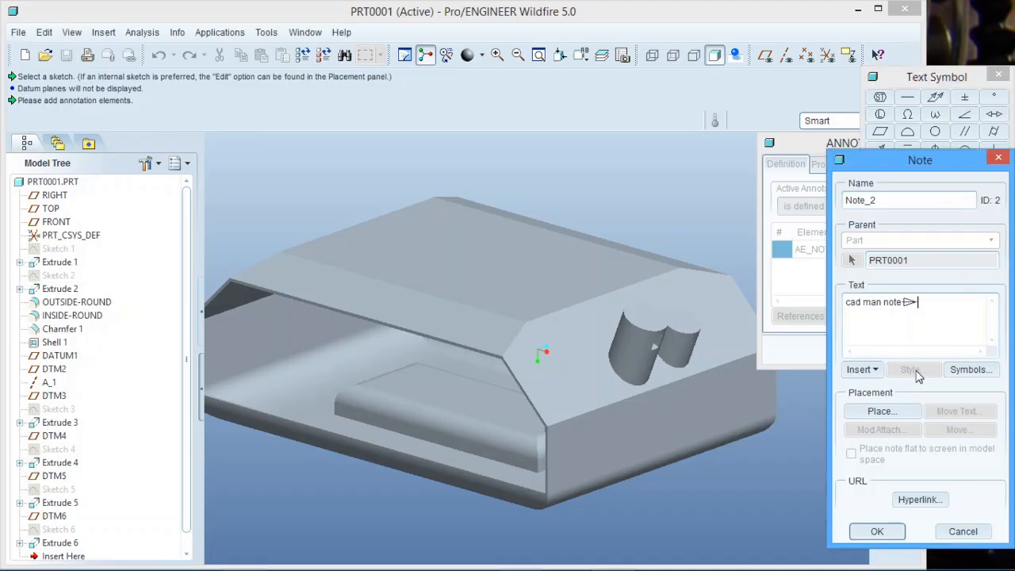
left_click(862, 369)
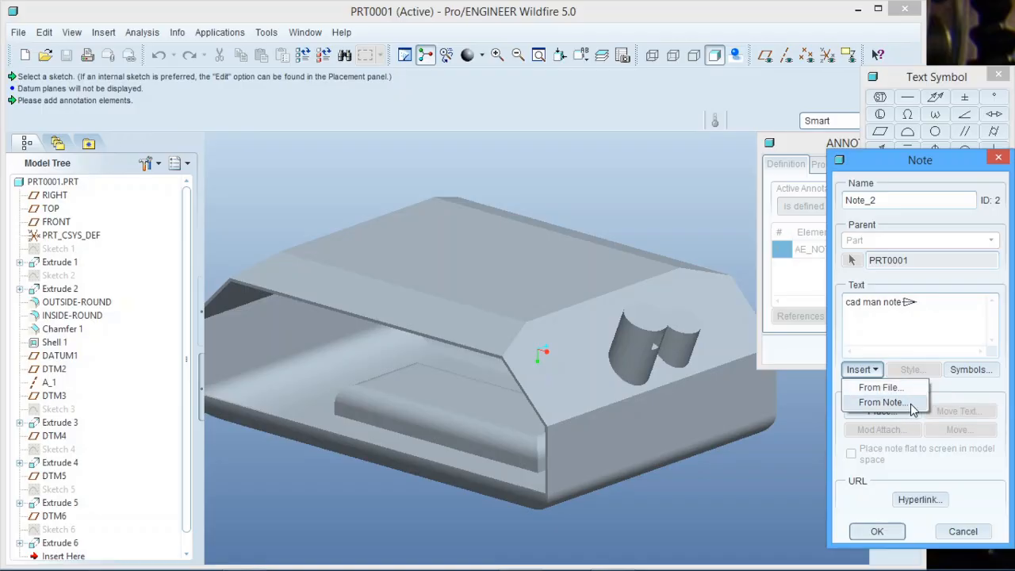
left_click(967, 394)
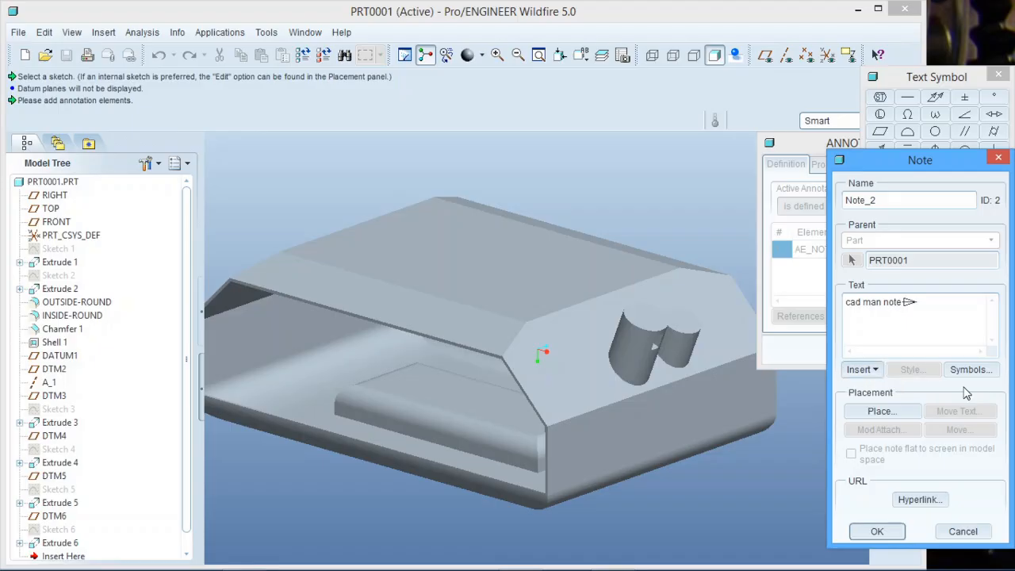
Step: Place the note with a tangent leader on the taller cylinder's end edge and accept the note and annotation feature
left_click(883, 411)
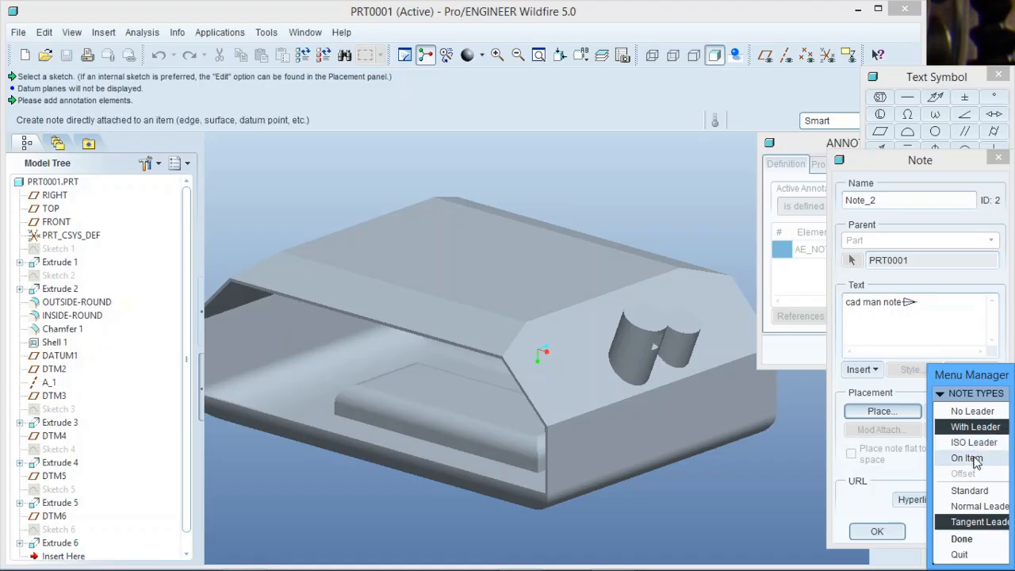
left_click(979, 524)
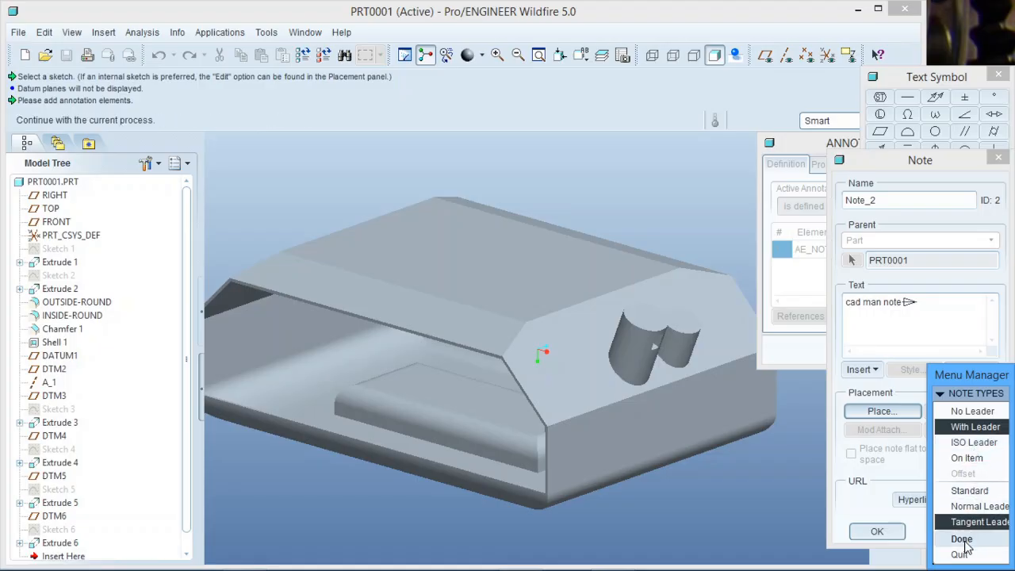
left_click(961, 541)
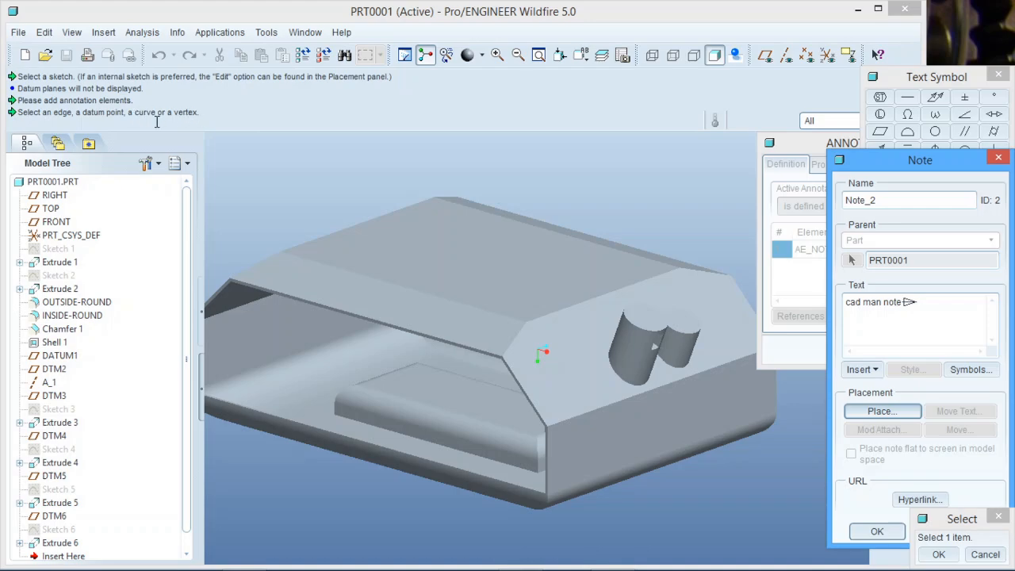
left_click(661, 328)
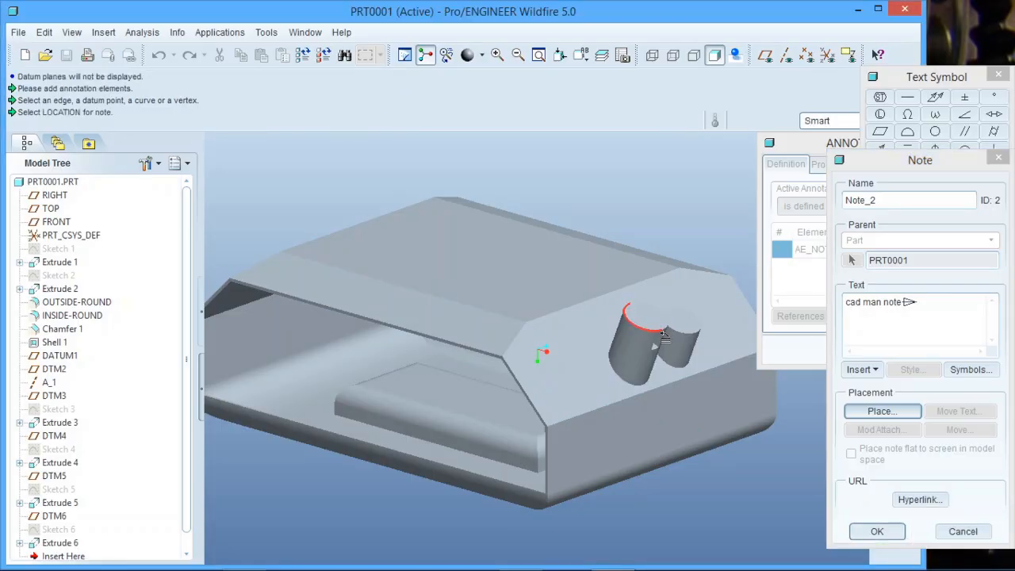
left_click(685, 292)
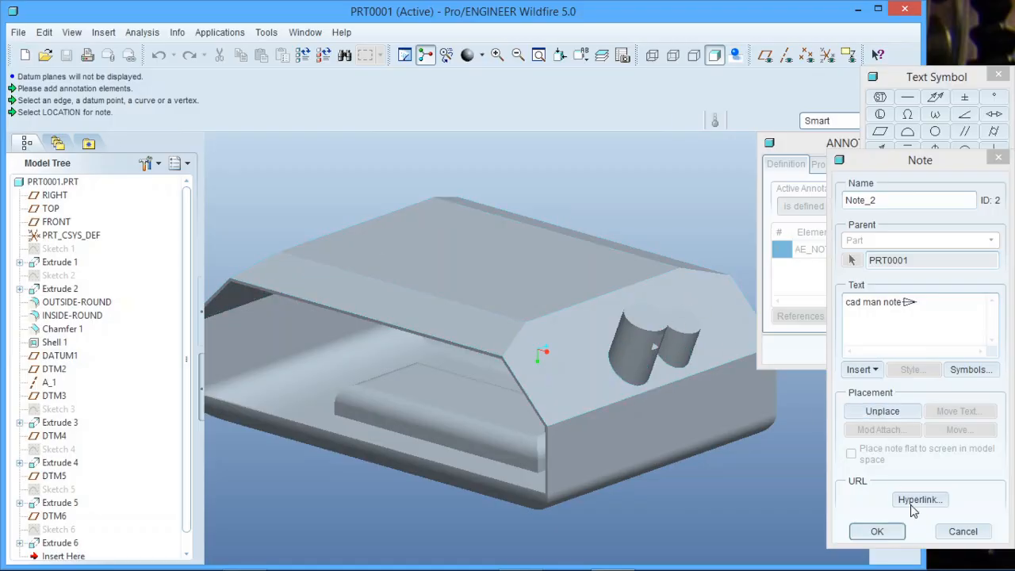
left_click(875, 530)
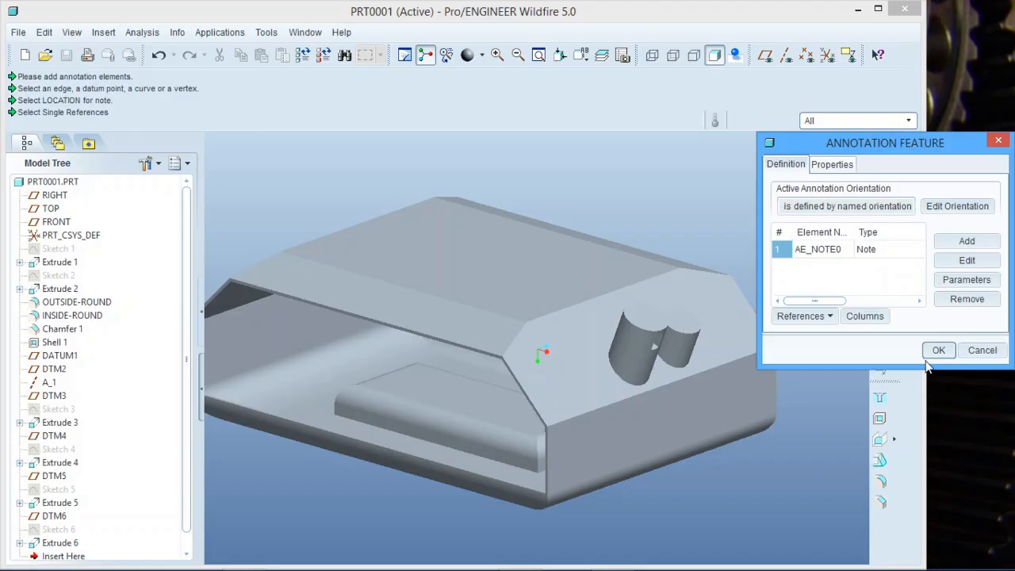
left_click(938, 350)
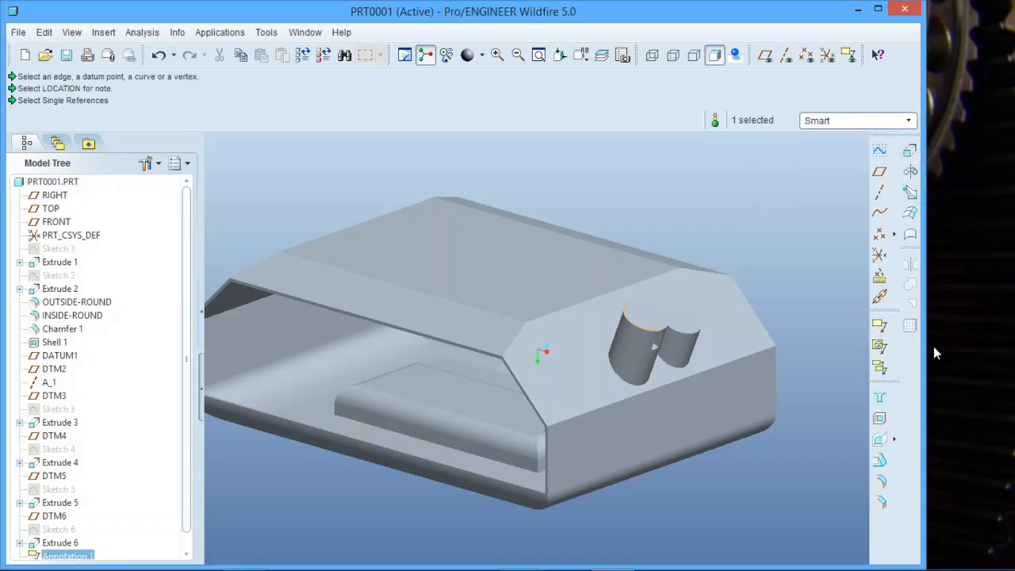
Step: Turn on the annotation display and examine the note attached to the cylinder from several angles
left_click(851, 57)
mouse_move(776, 331)
middle_mouse_down()
mouse_move(650, 386)
mouse_move(674, 370)
mouse_move(612, 381)
mouse_move(591, 362)
mouse_move(621, 288)
mouse_move(729, 288)
mouse_move(765, 354)
mouse_move(754, 346)
mouse_move(766, 364)
mouse_move(757, 369)
middle_mouse_up()
scroll(626, 481, "down", 4)
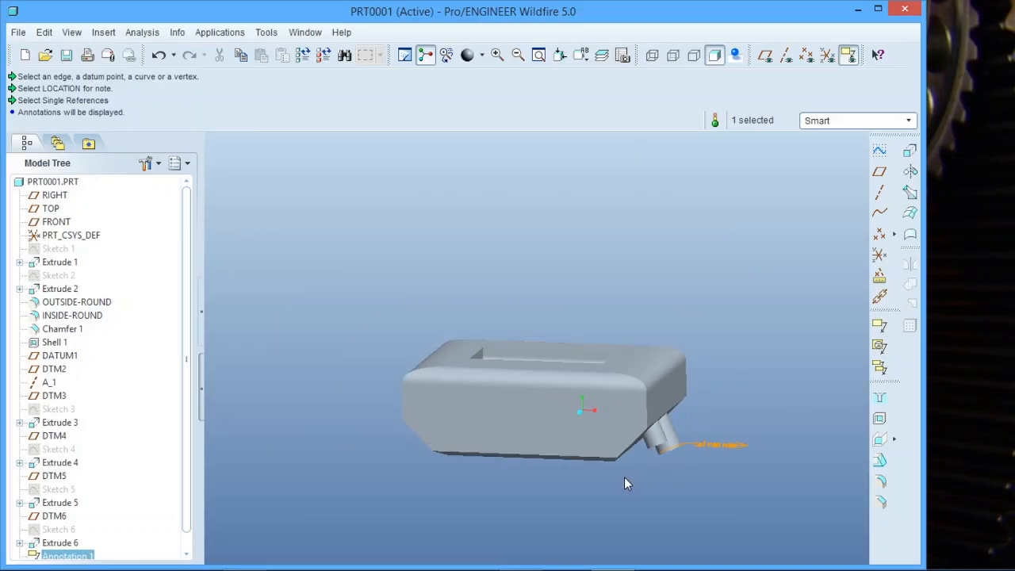
scroll(652, 487, "up", 4)
scroll(667, 480, "down", 1)
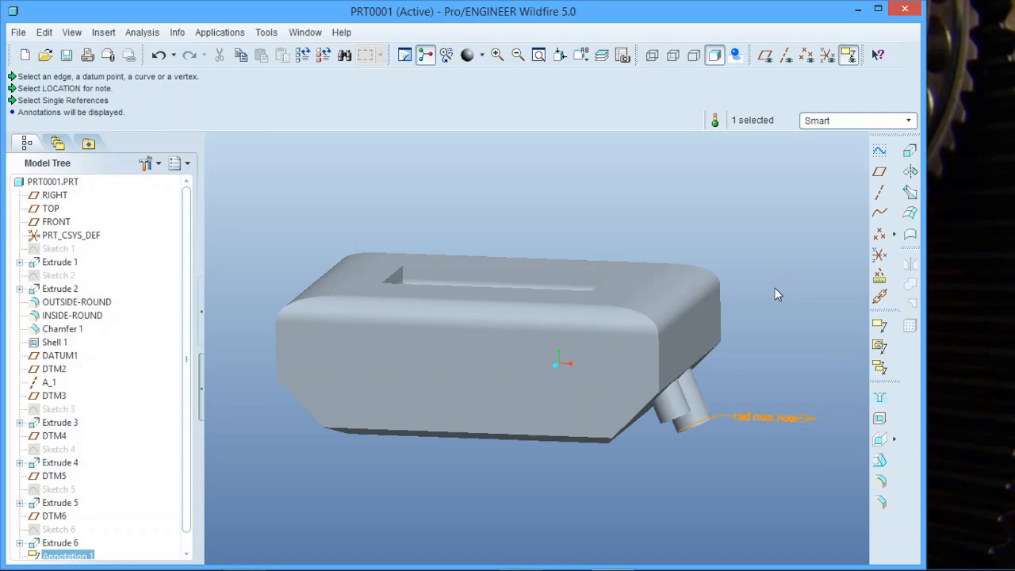
mouse_move(775, 288)
middle_mouse_down()
mouse_move(773, 265)
mouse_move(756, 291)
mouse_move(748, 285)
mouse_move(777, 282)
middle_mouse_up()
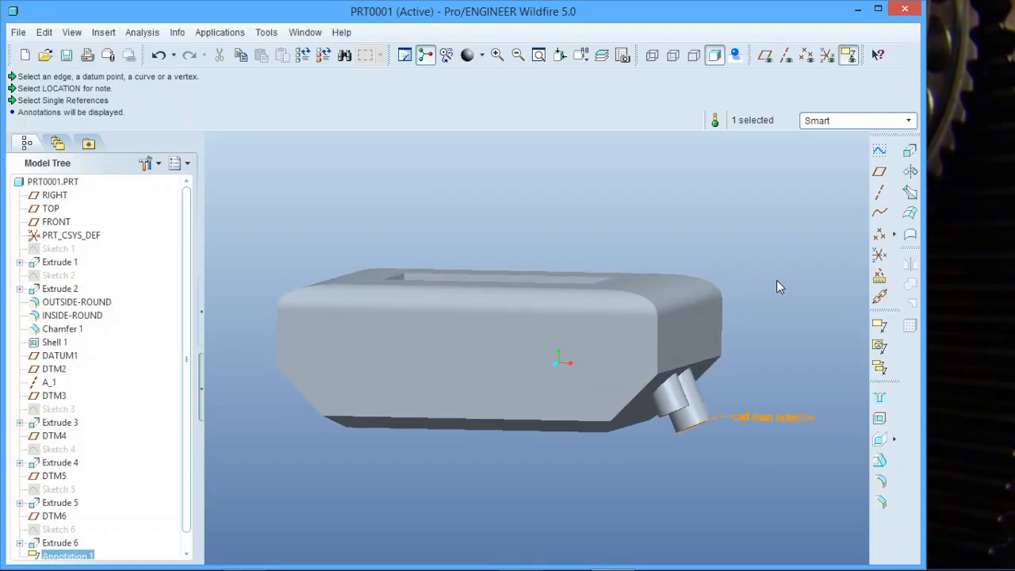